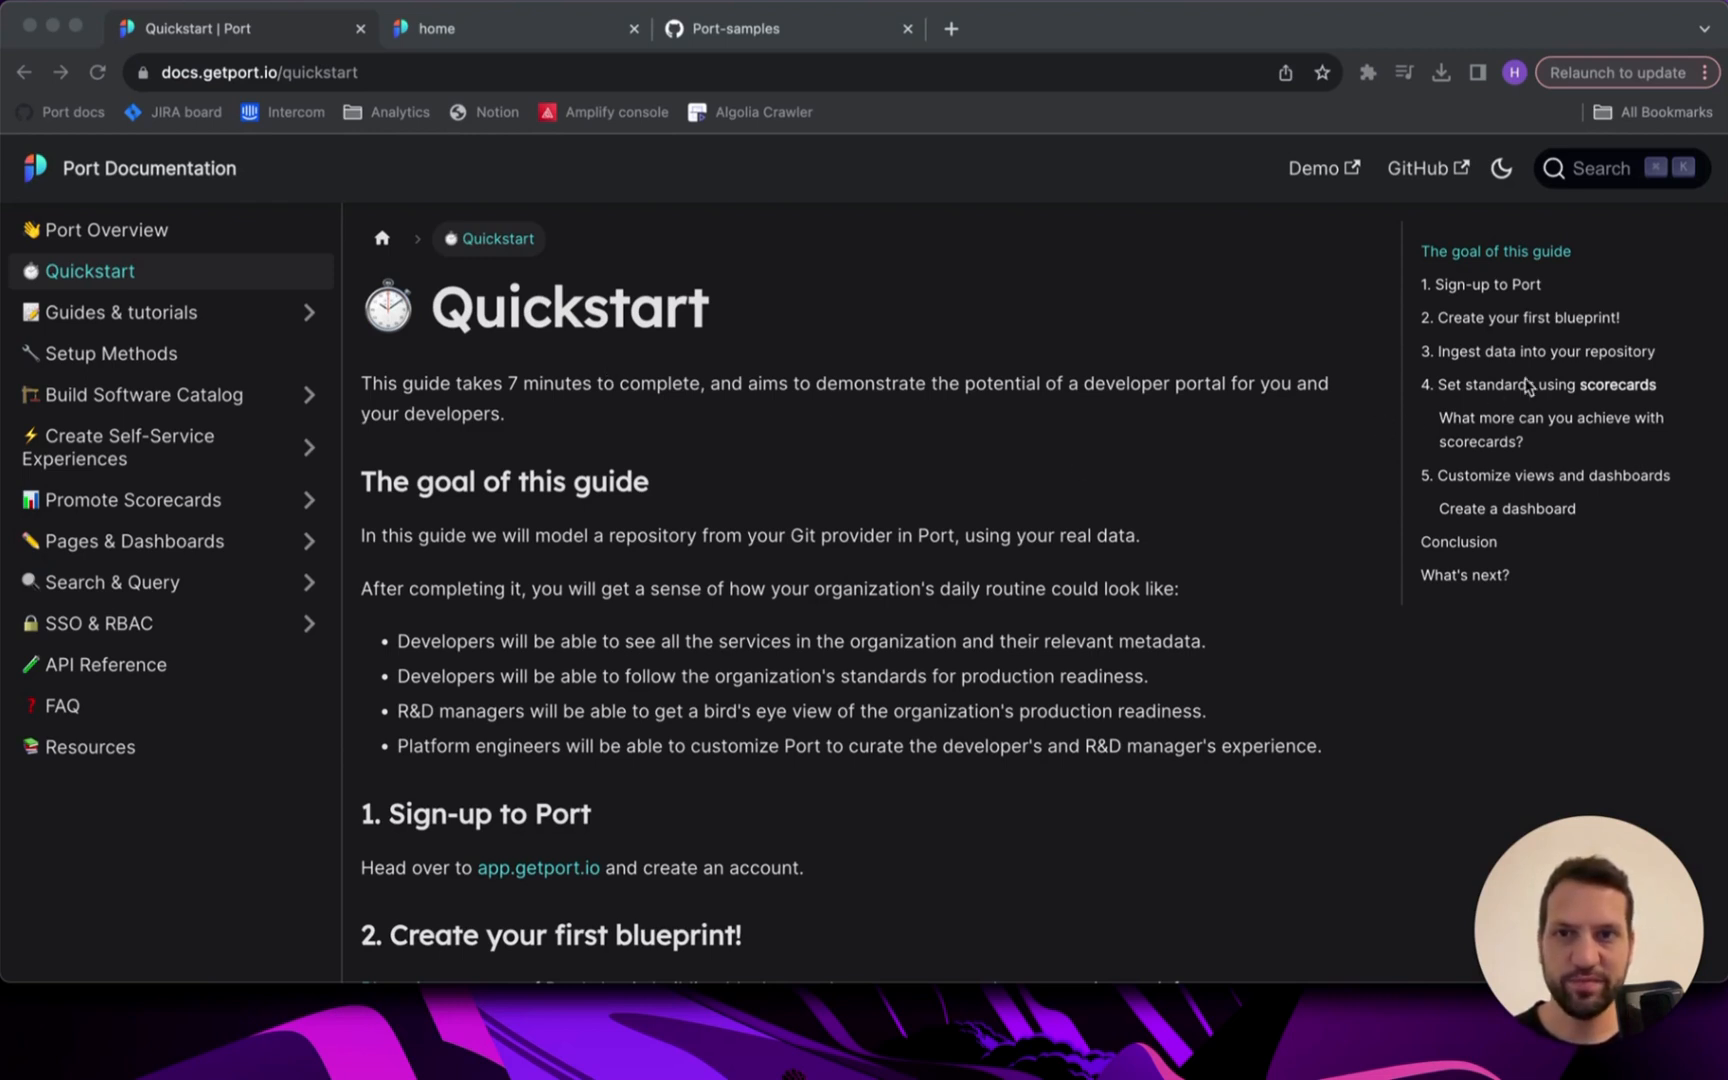
# Review the Quickstart guide's sign-up and first-blueprint instructions, including the Port home page they refer to
pyautogui.scroll(-7, 763, 443)
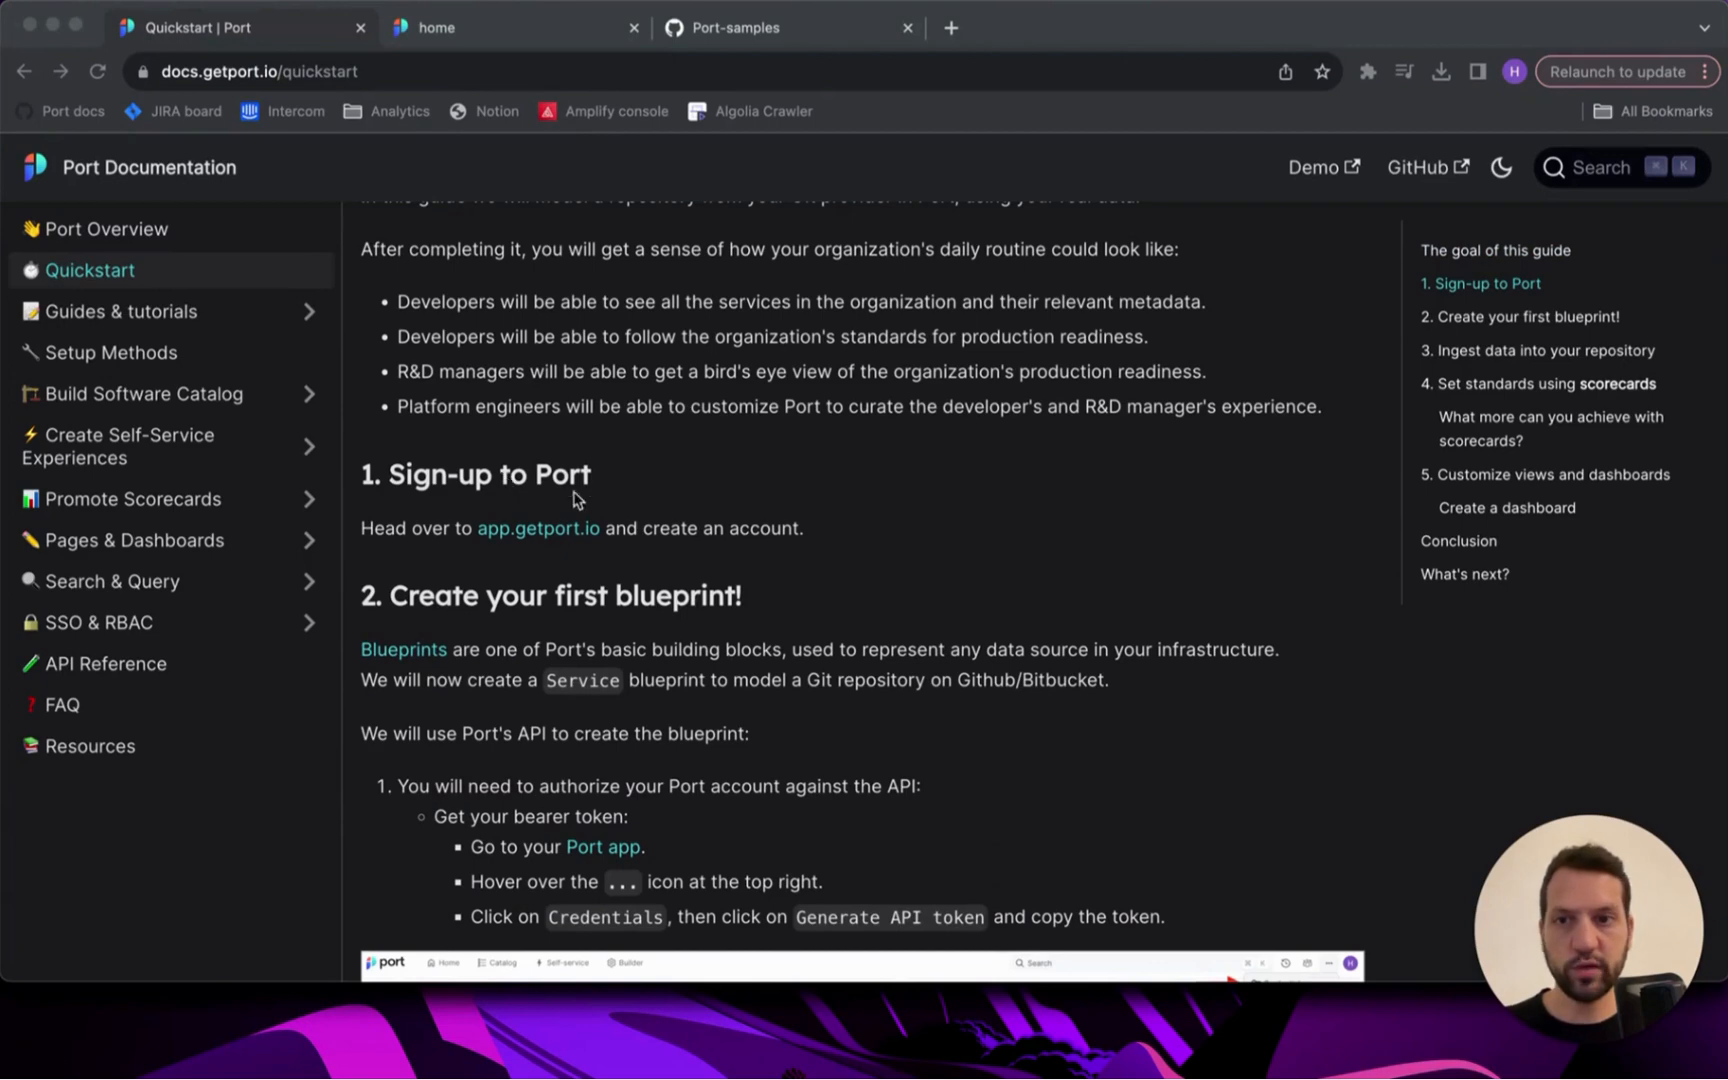
pyautogui.click(452, 45)
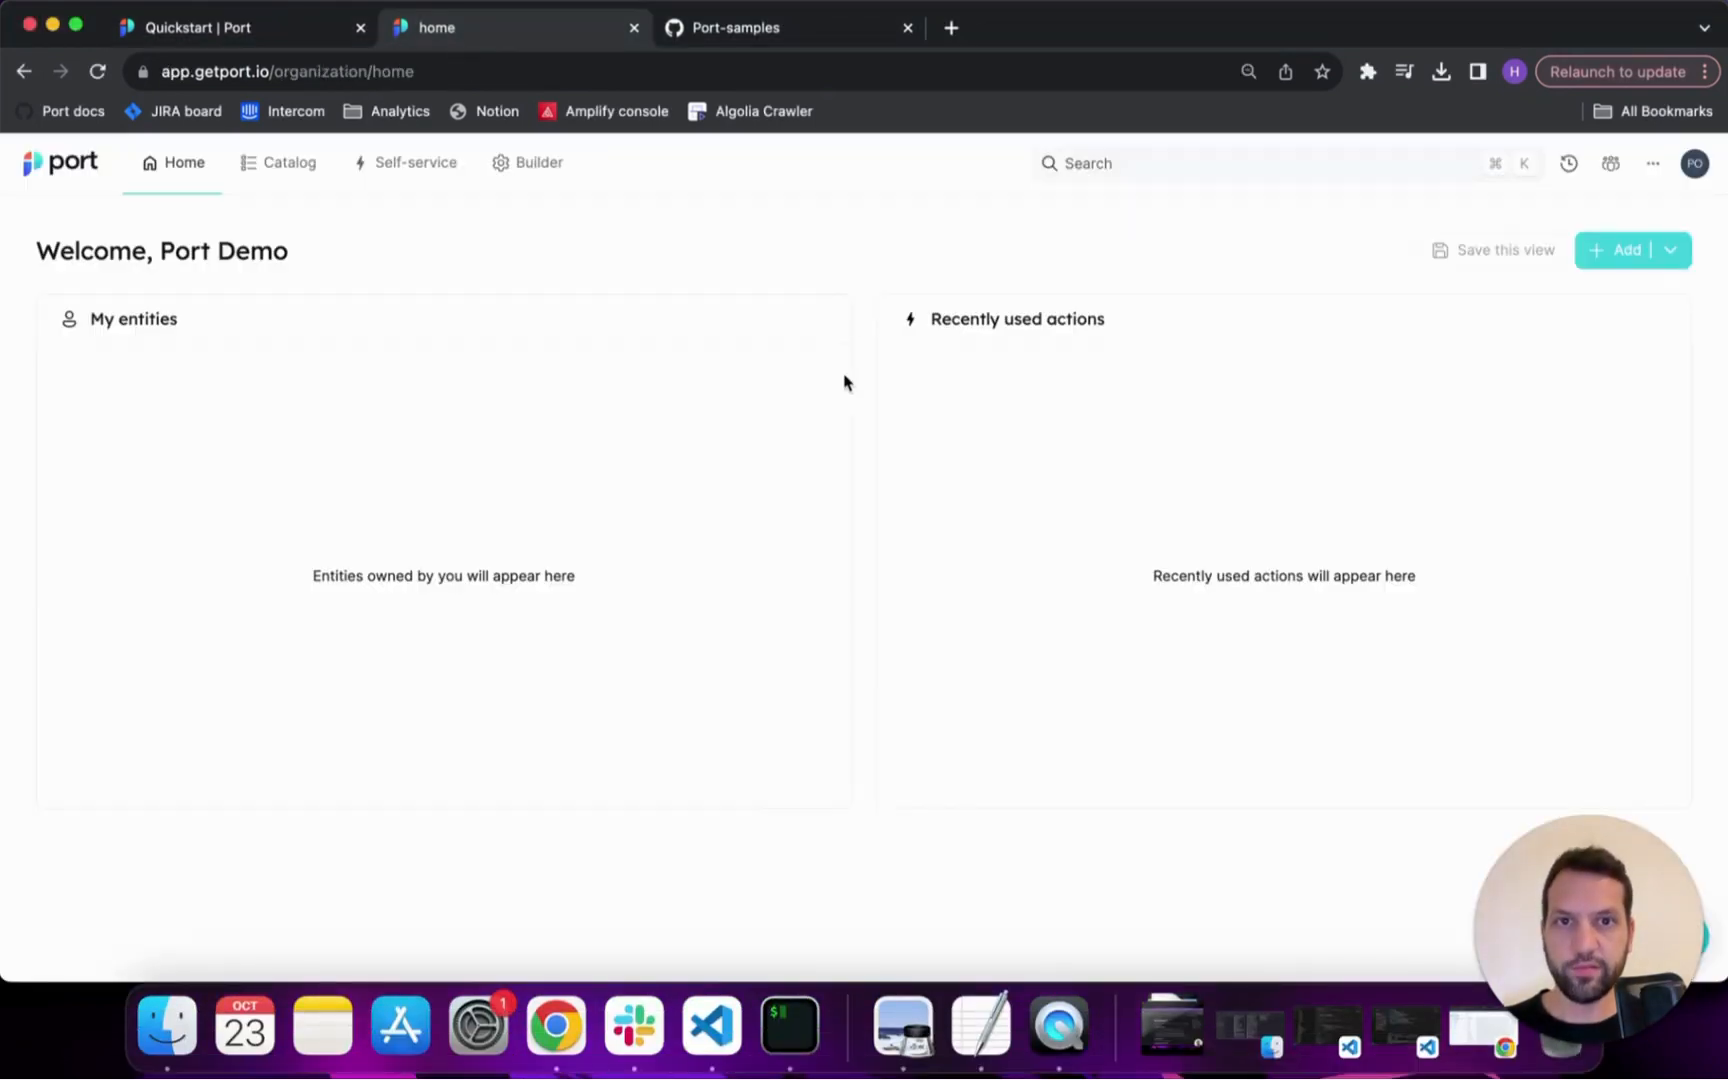
pyautogui.click(288, 28)
pyautogui.scroll(-5, 575, 562)
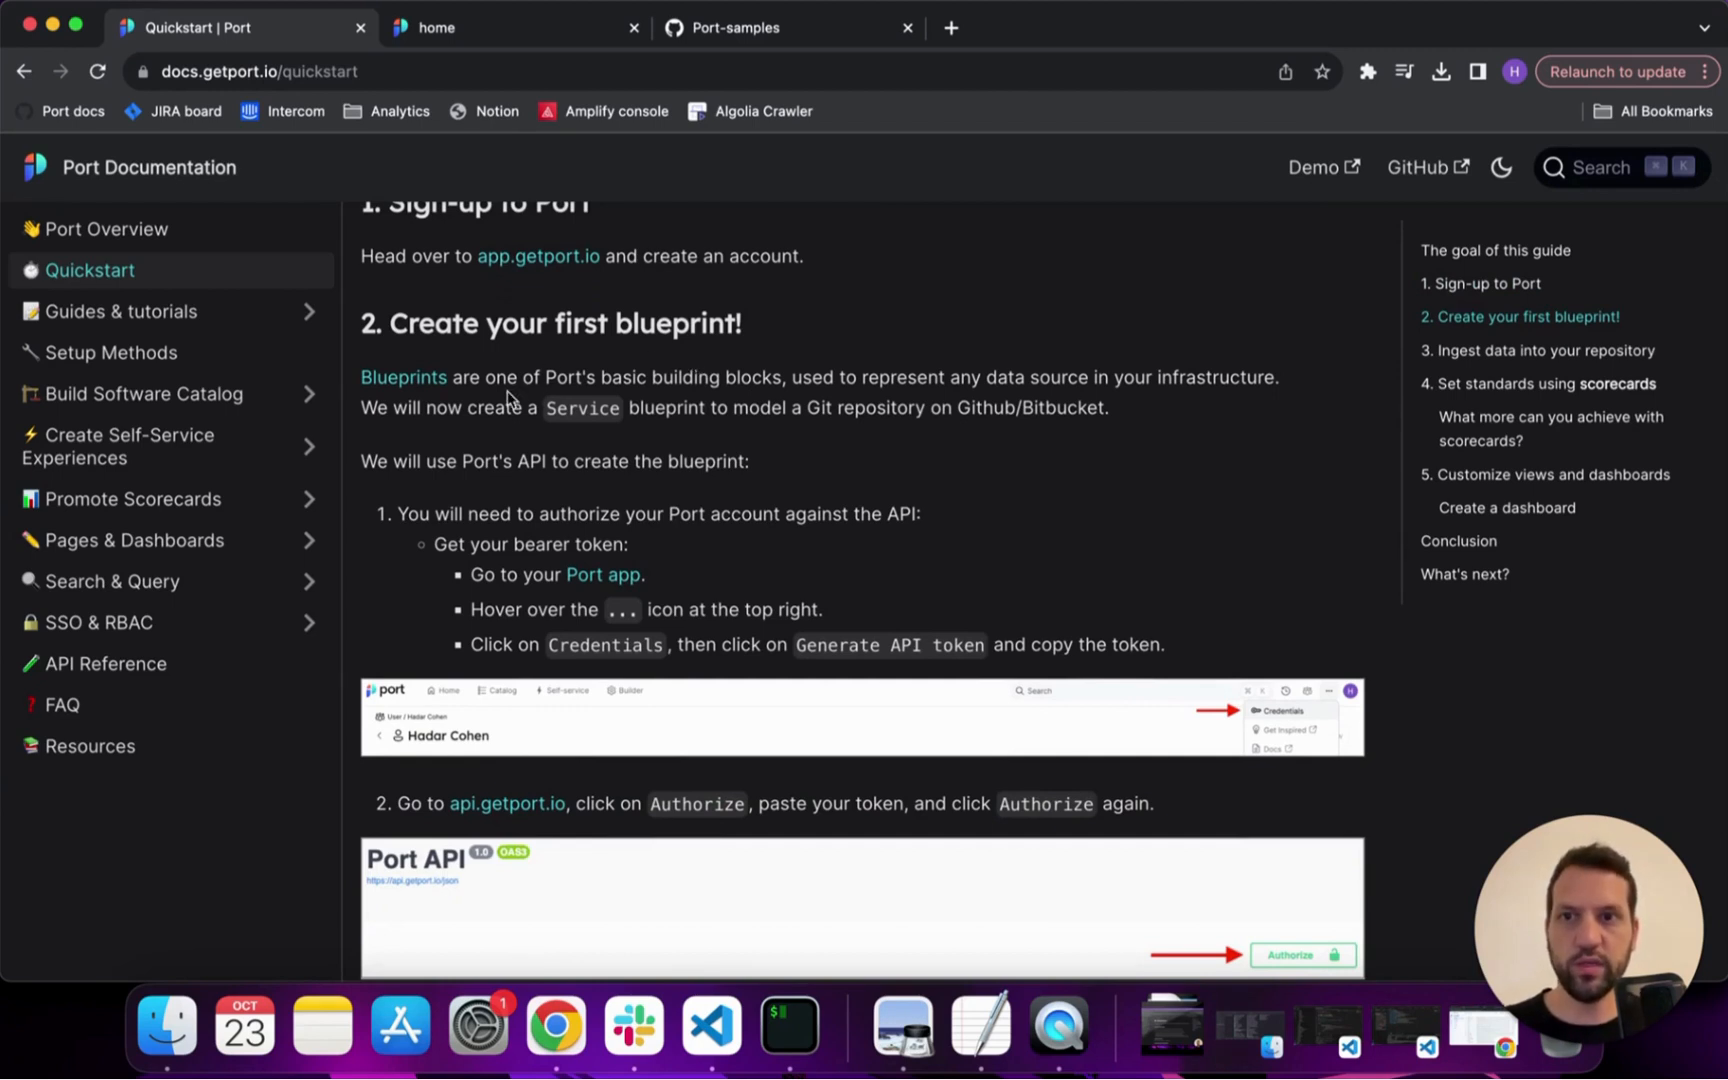
pyautogui.scroll(-1, 548, 491)
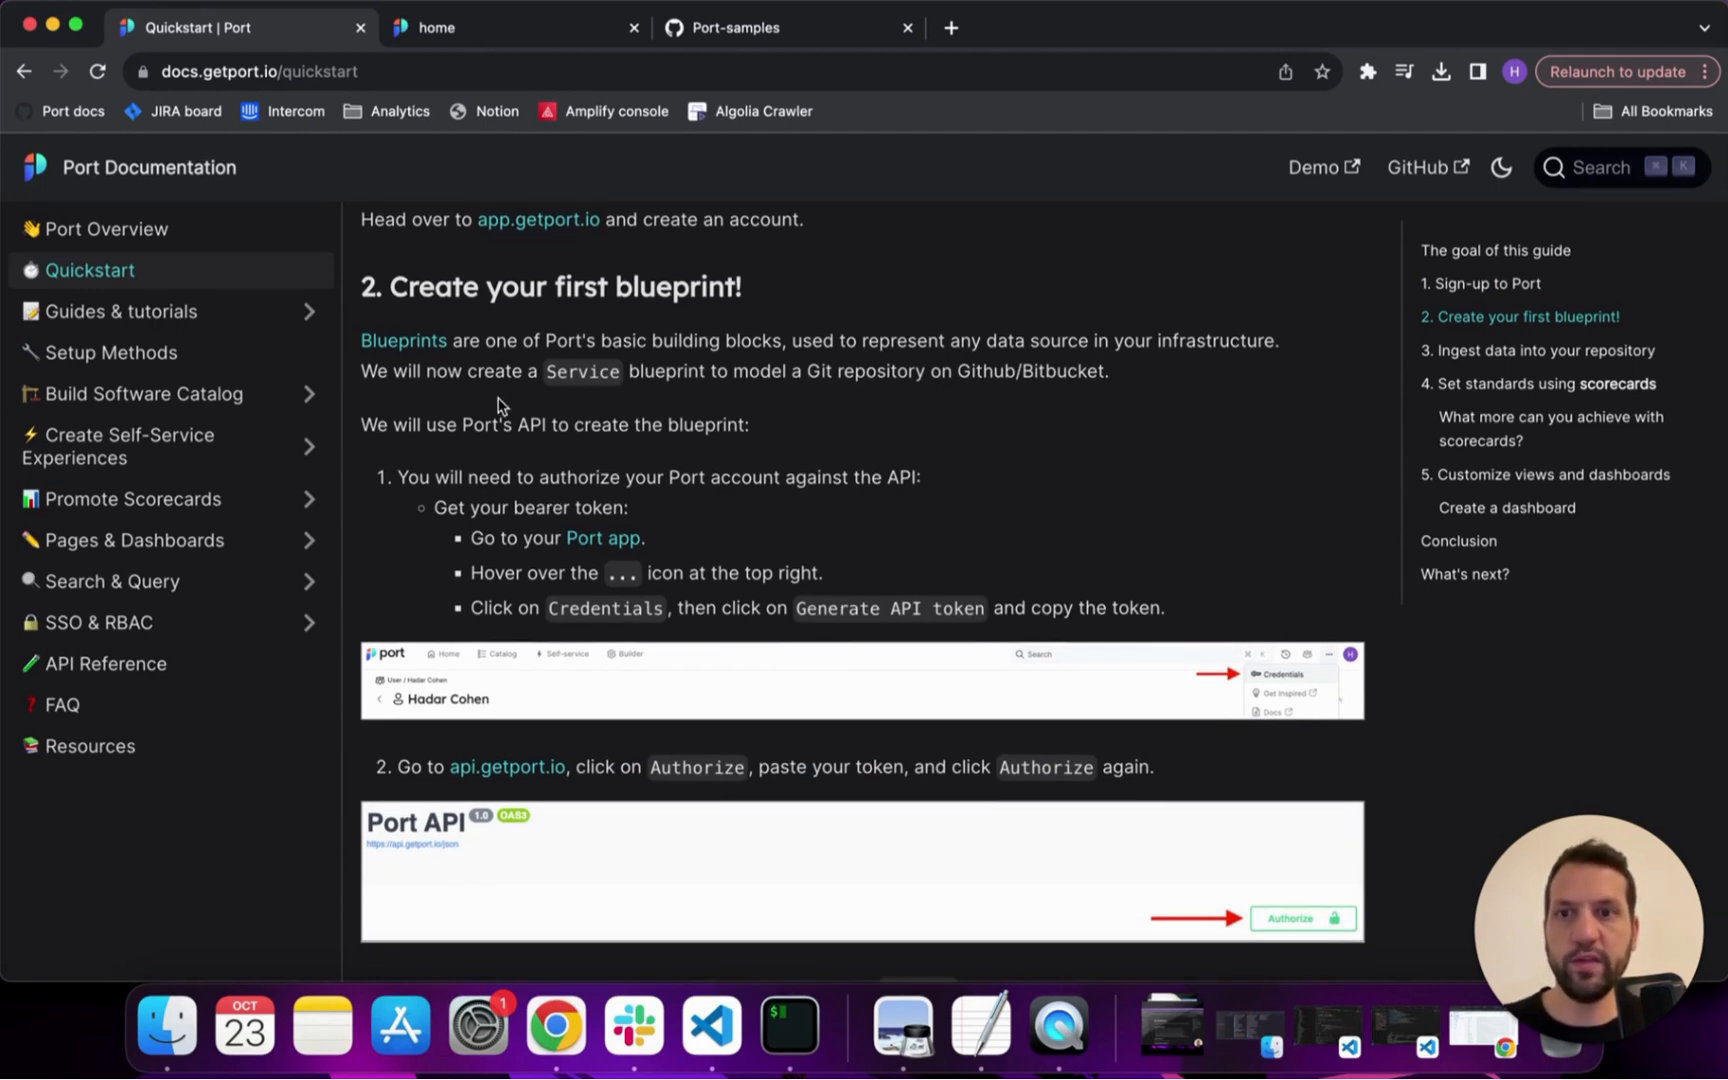
pyautogui.scroll(-2, 510, 474)
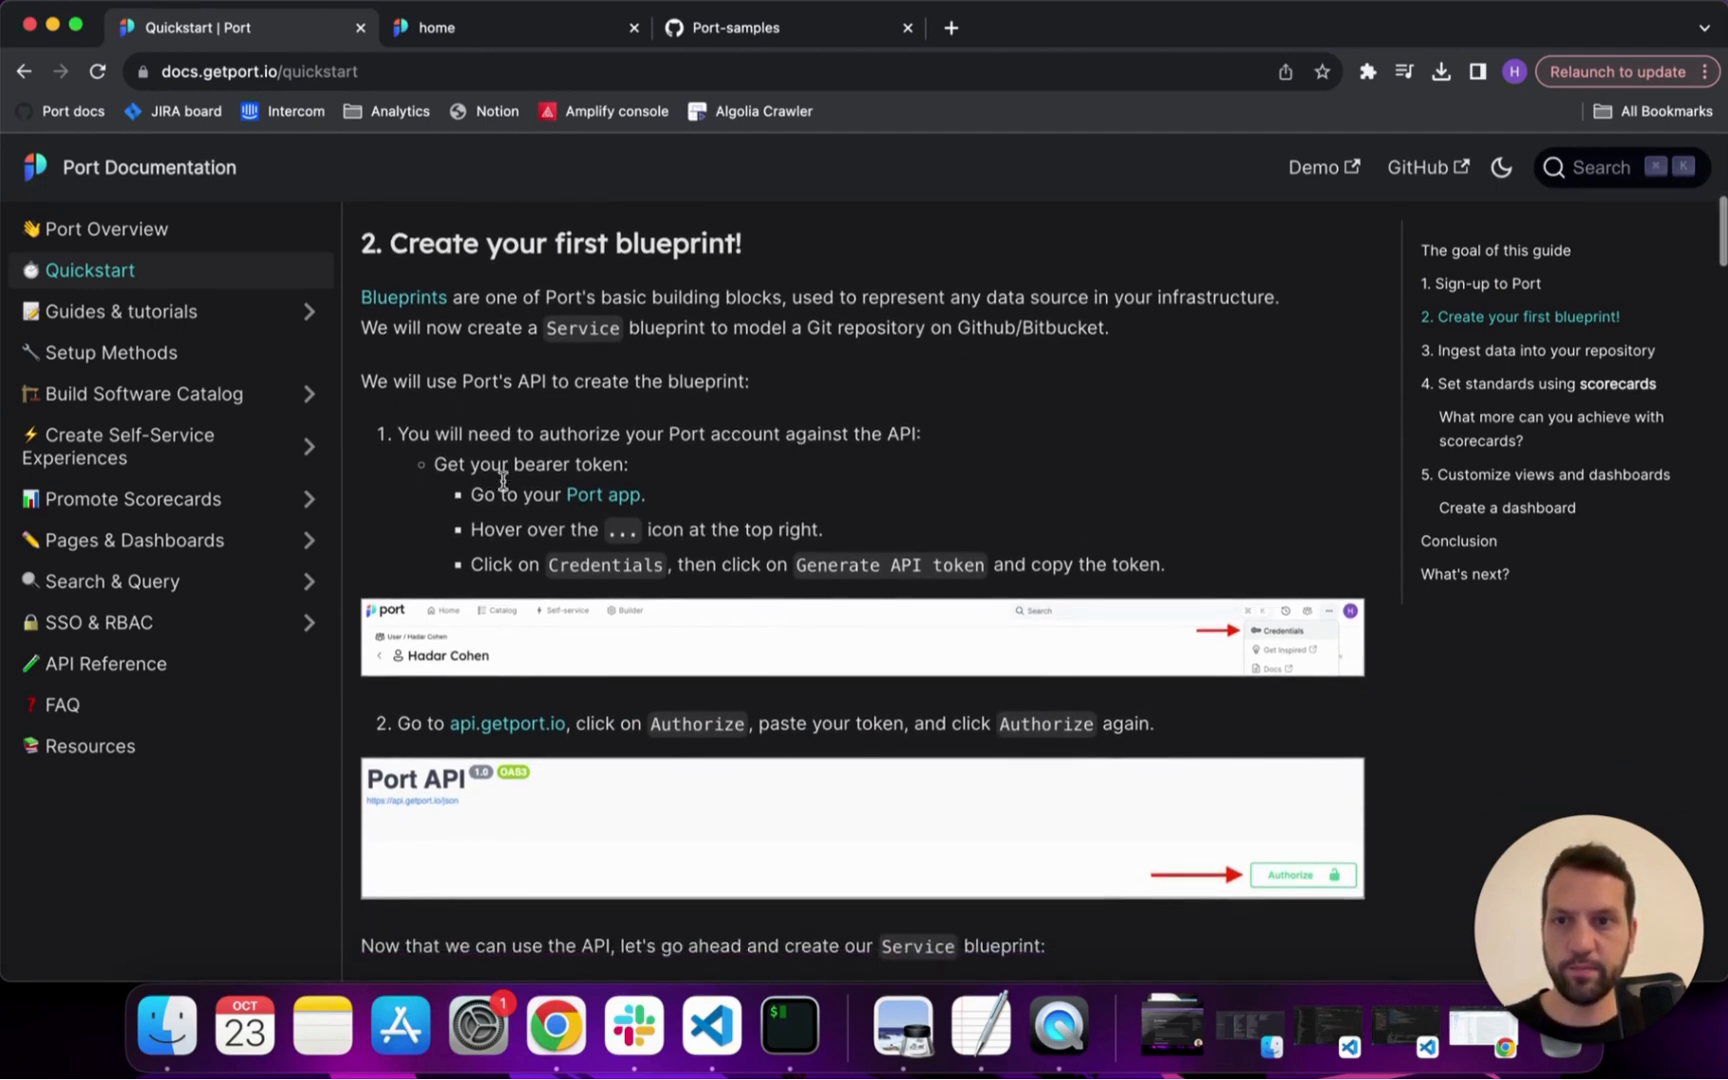
# Copy the JWT token from the organization credentials in the Port app
pyautogui.click(493, 39)
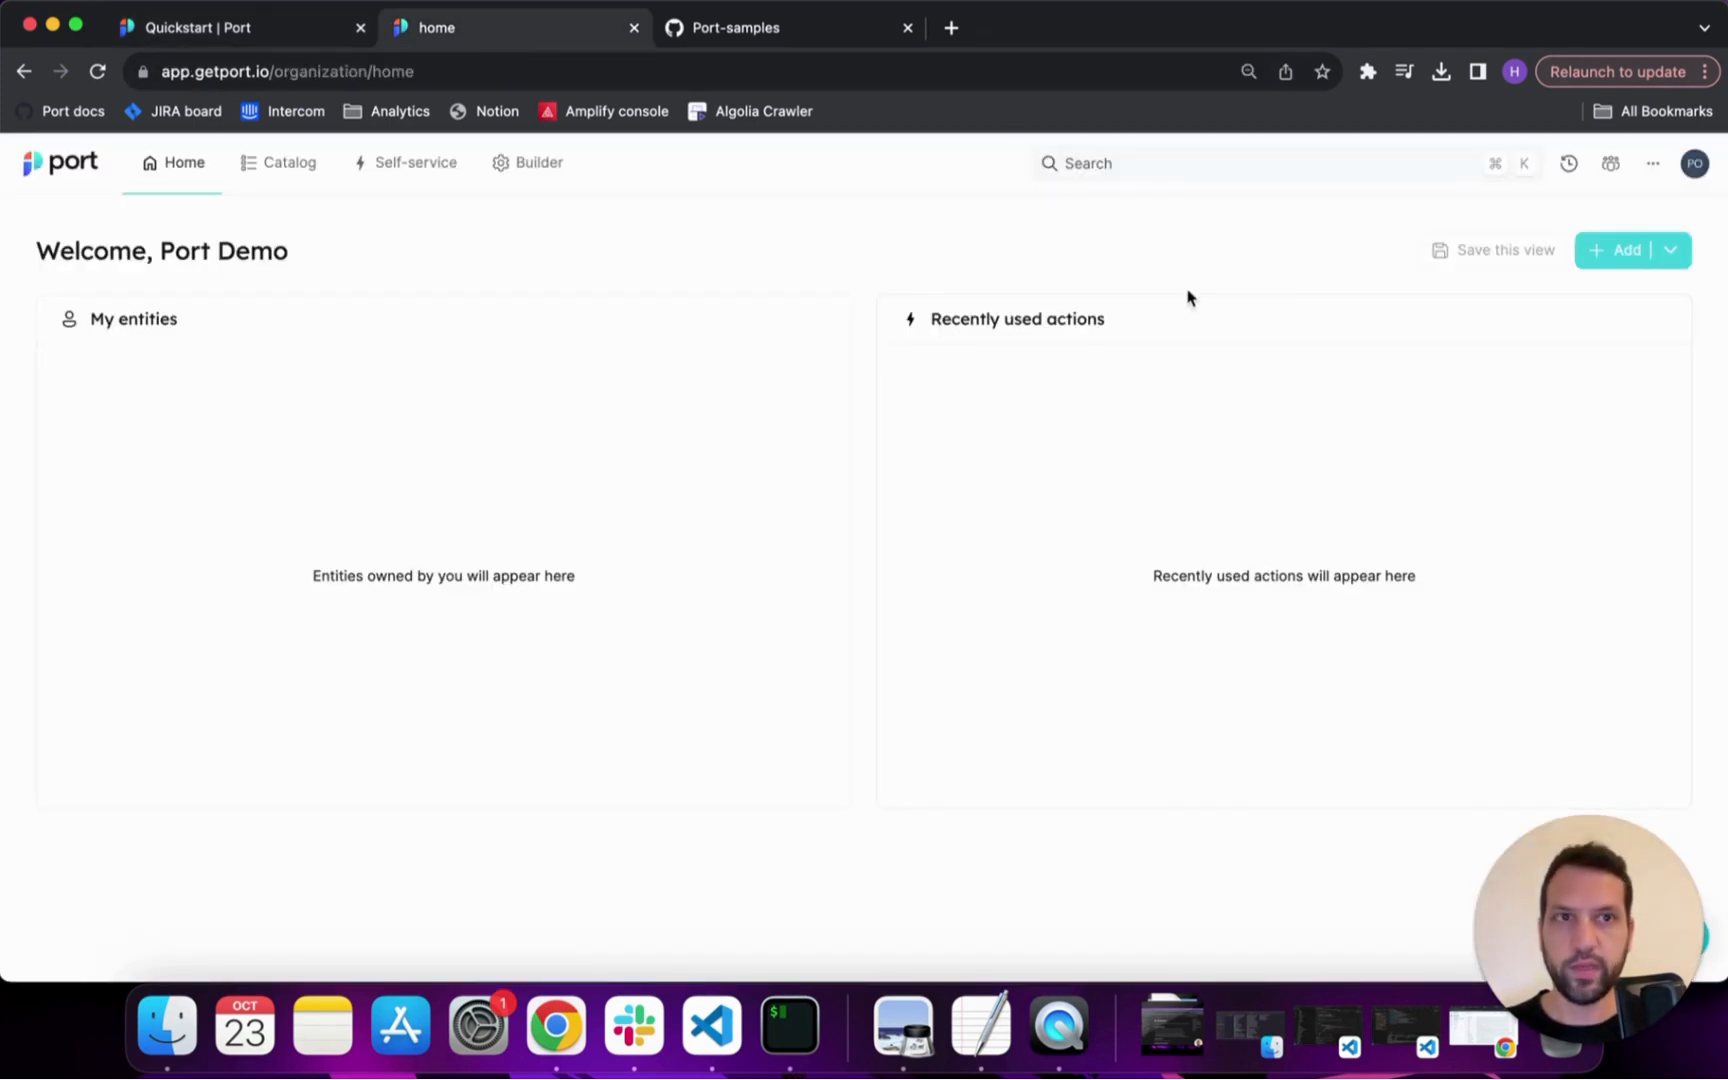
pyautogui.click(1653, 163)
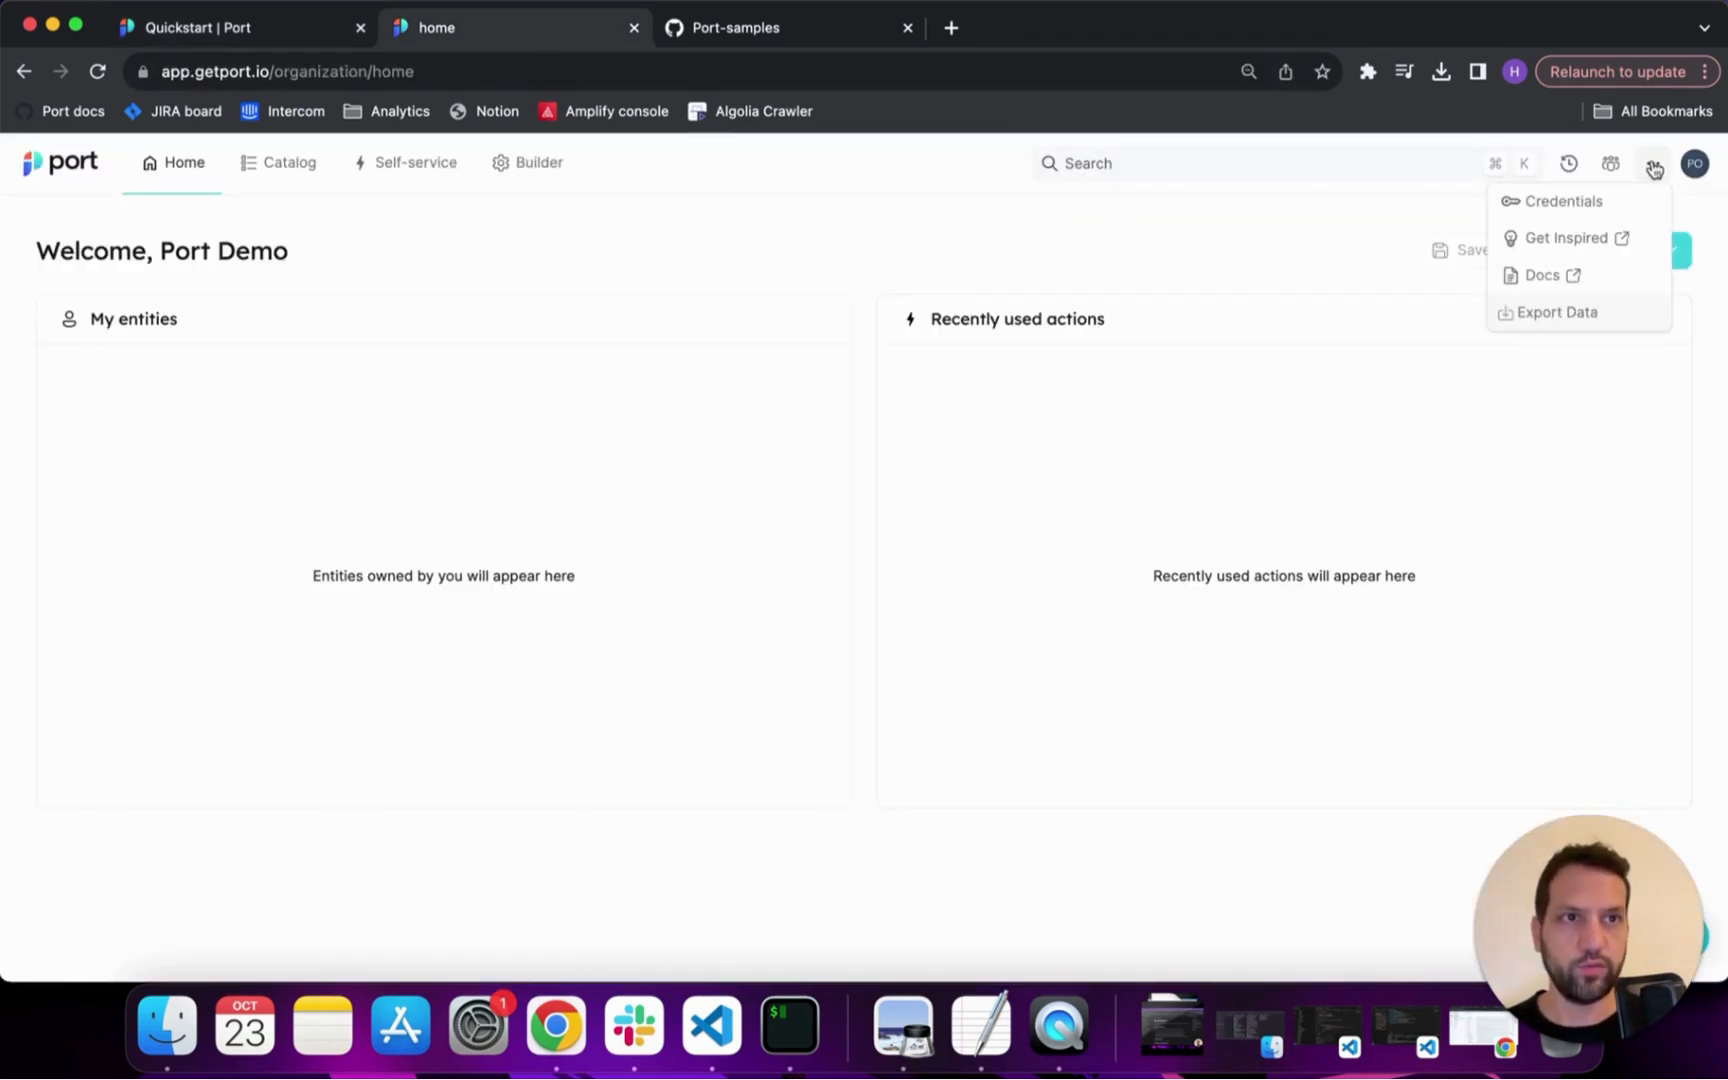
pyautogui.click(1625, 208)
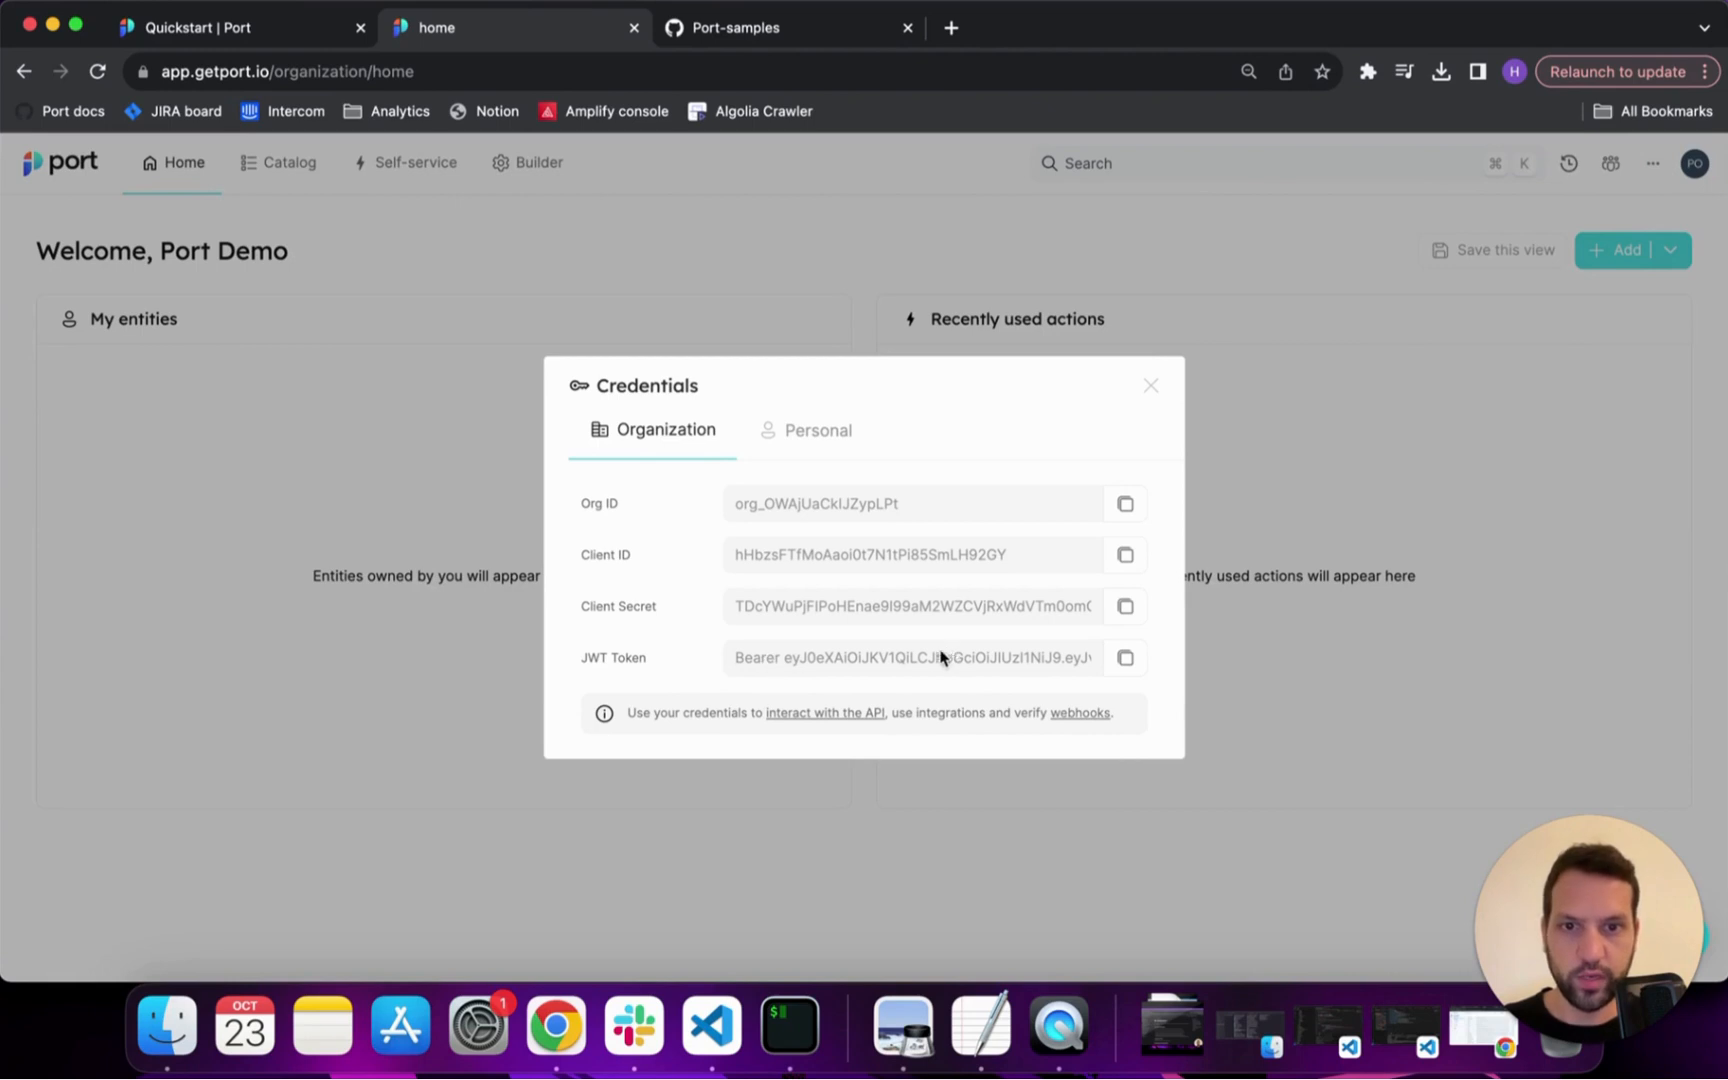
pyautogui.click(1128, 659)
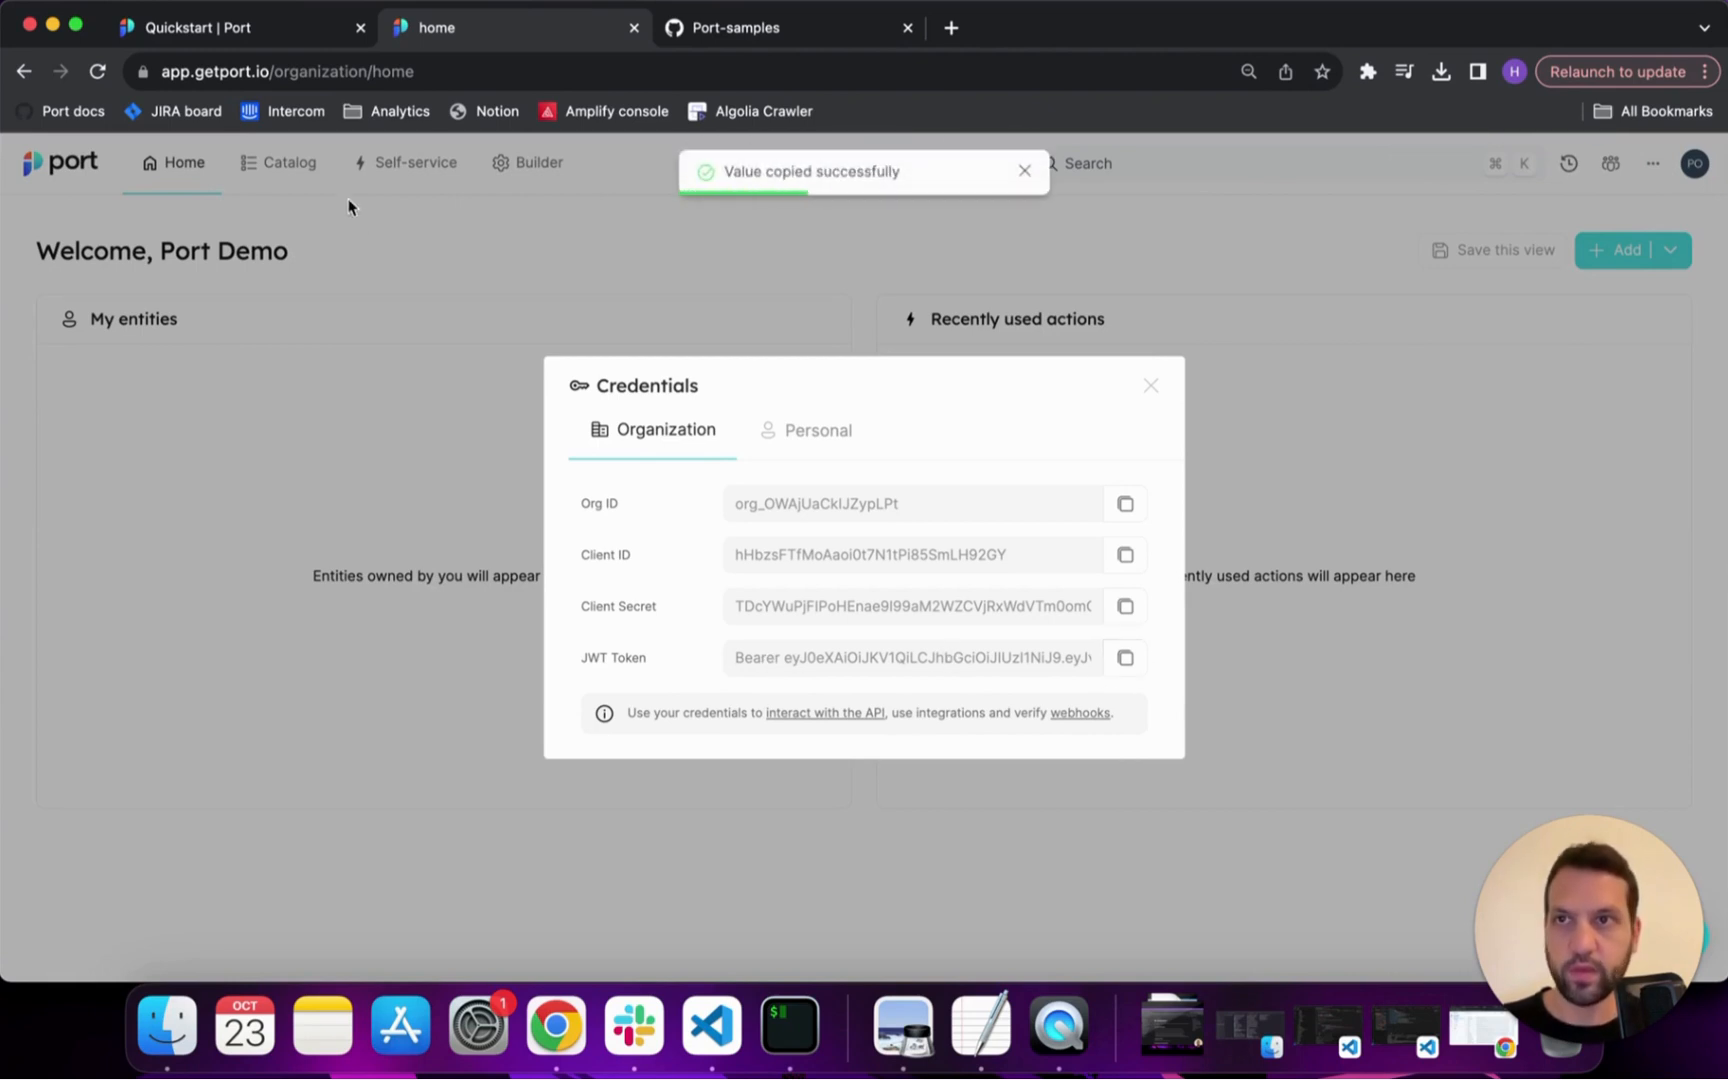
# Open the Quickstart guide's api.getport.io link in a new tab and switch to the Port API page
pyautogui.click(185, 27)
pyautogui.scroll(-3, 434, 507)
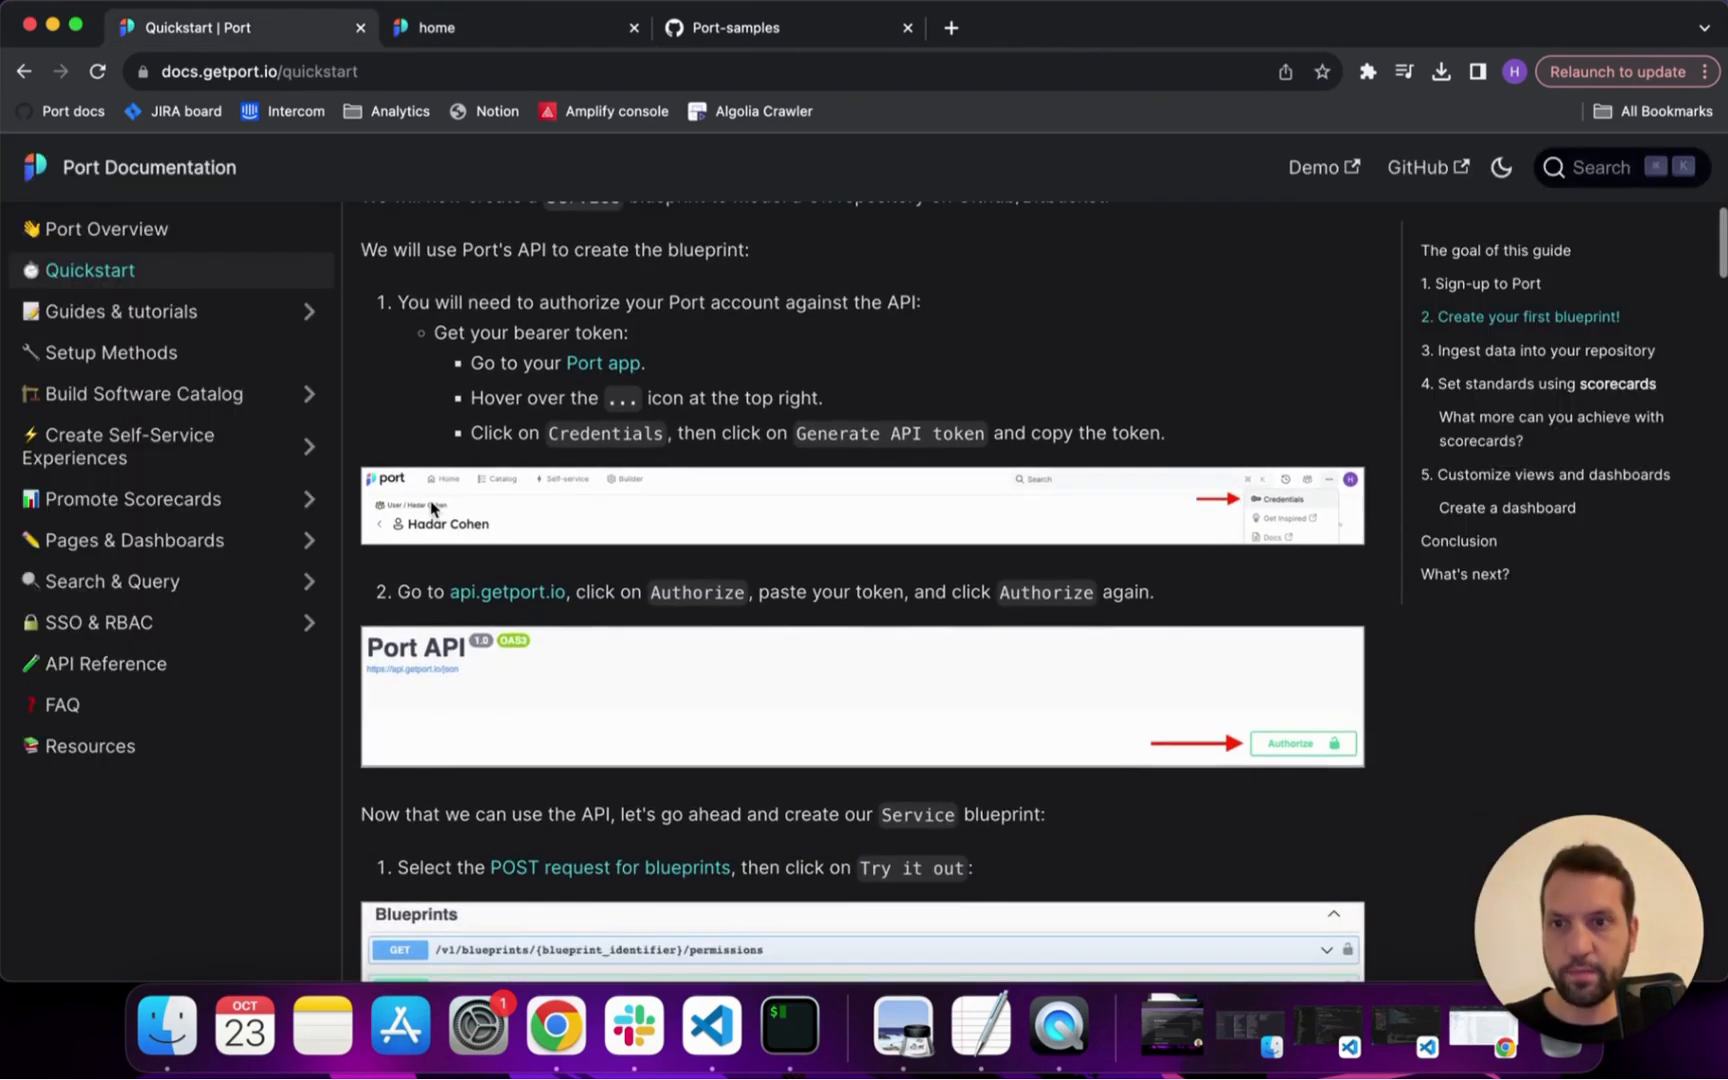
pyautogui.keyDown('super'); pyautogui.click(493, 600); pyautogui.keyUp('super')
pyautogui.click(470, 30)
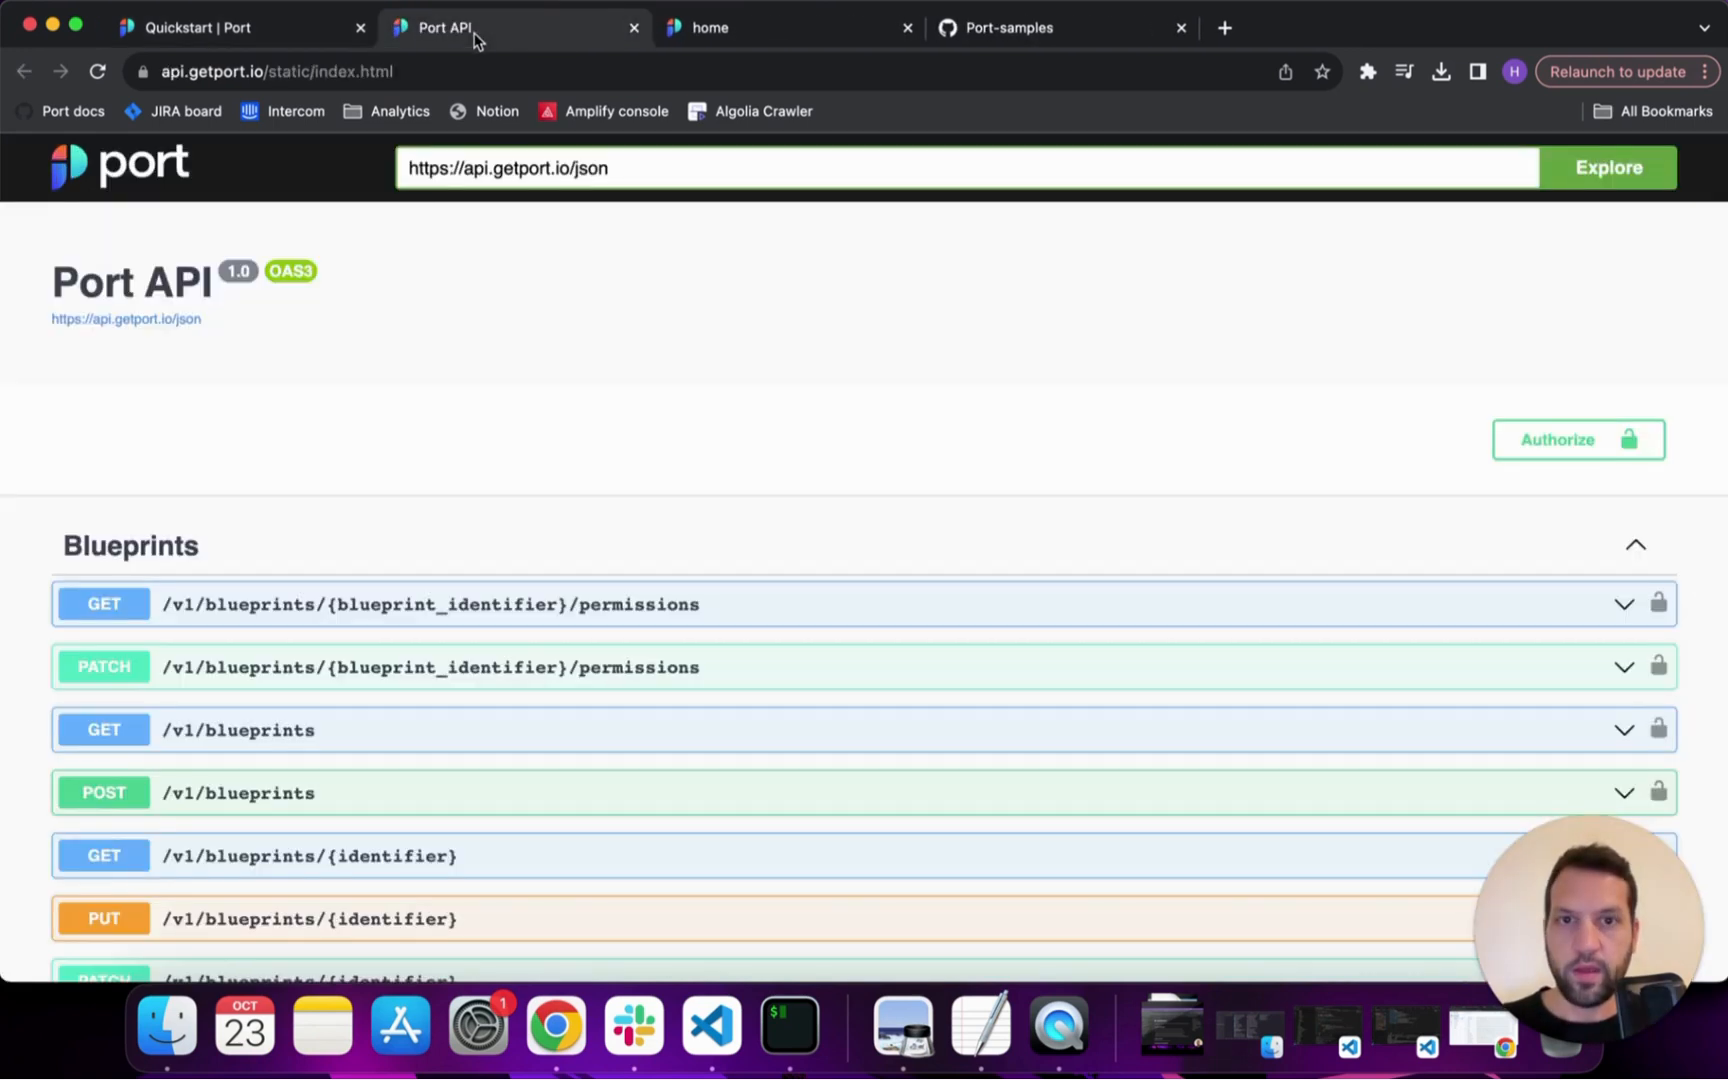
# Authorize the Port API by pasting the copied bearer token as the authorization value, and close the authorization dialog
pyautogui.click(1527, 455)
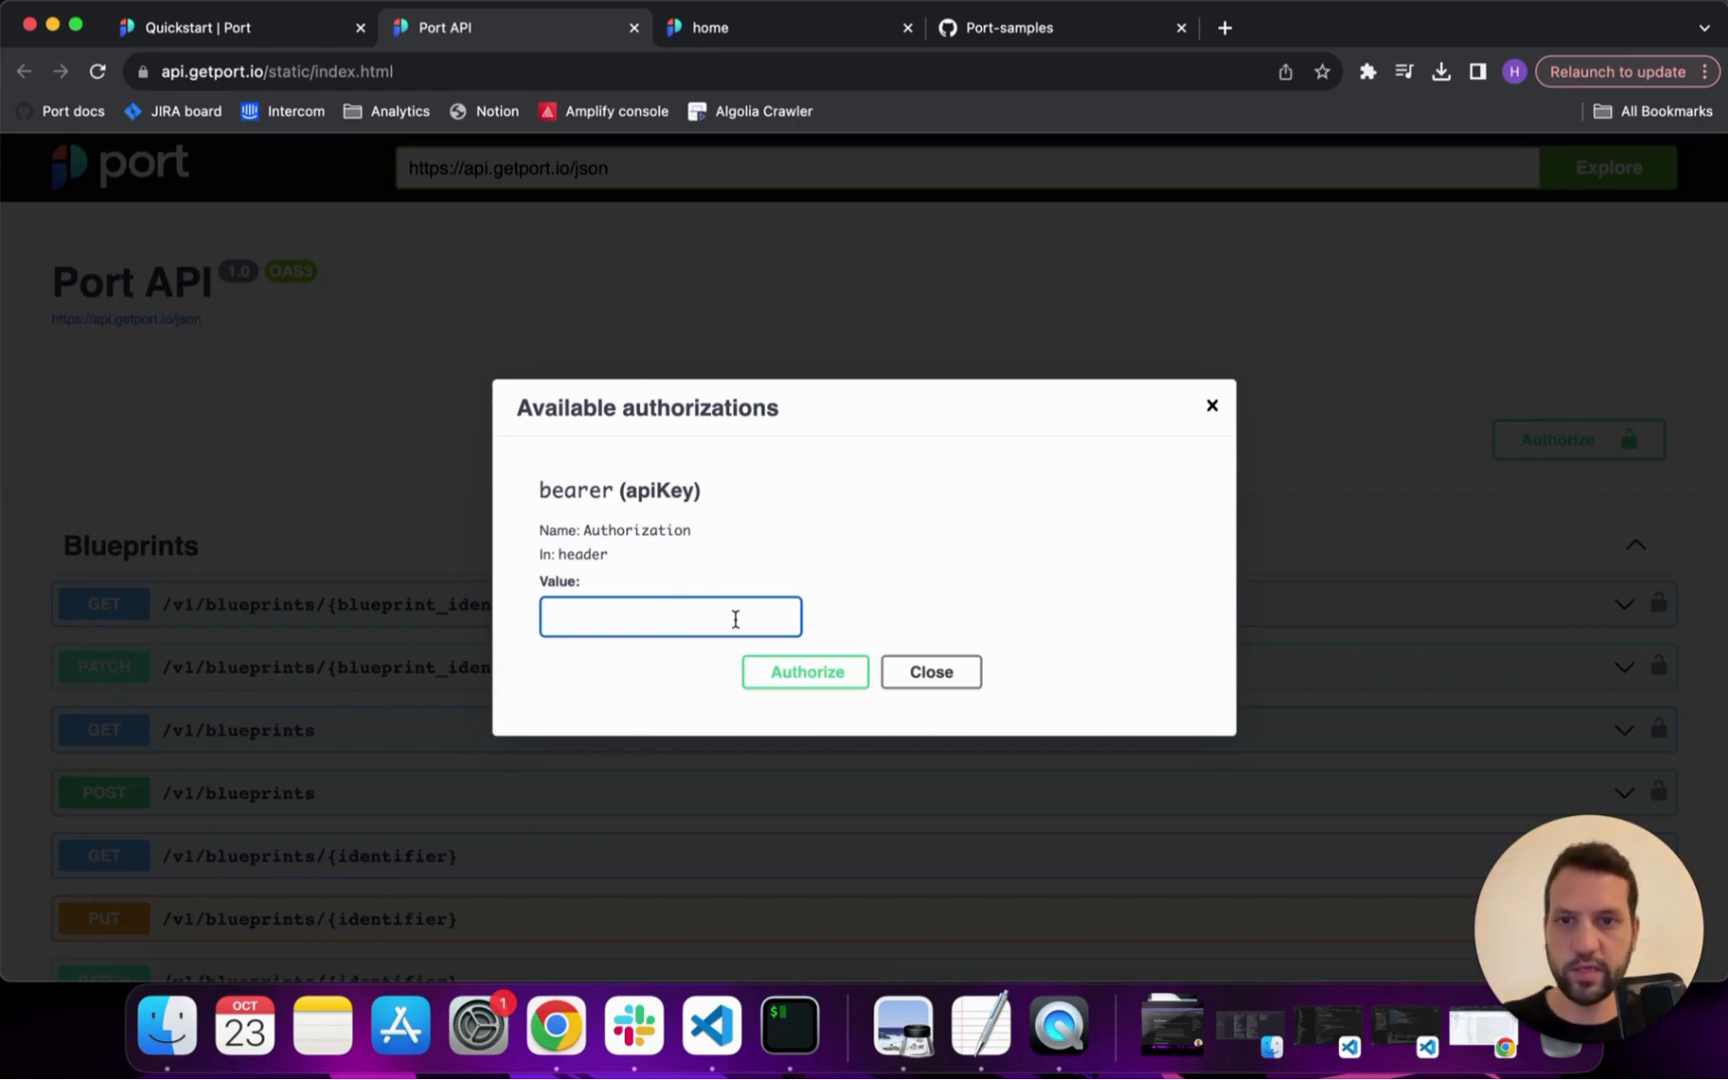
pyautogui.press('super+v')
pyautogui.click(786, 686)
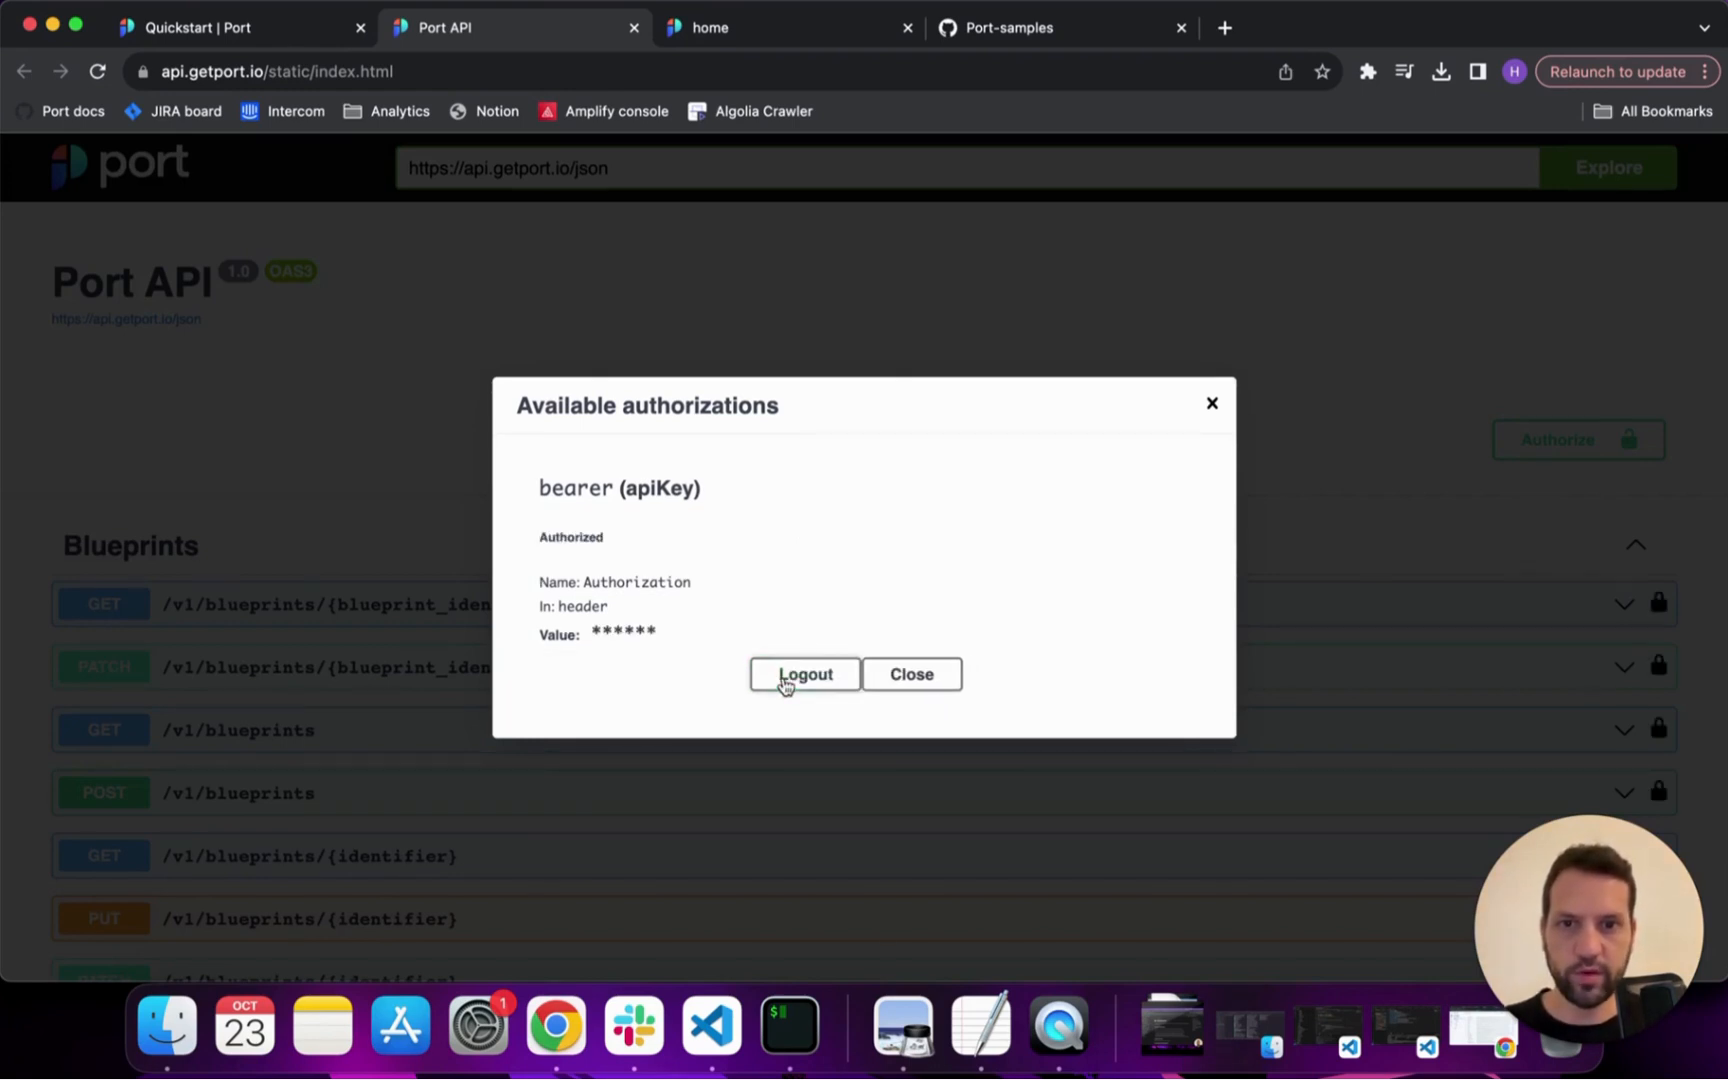
pyautogui.click(912, 675)
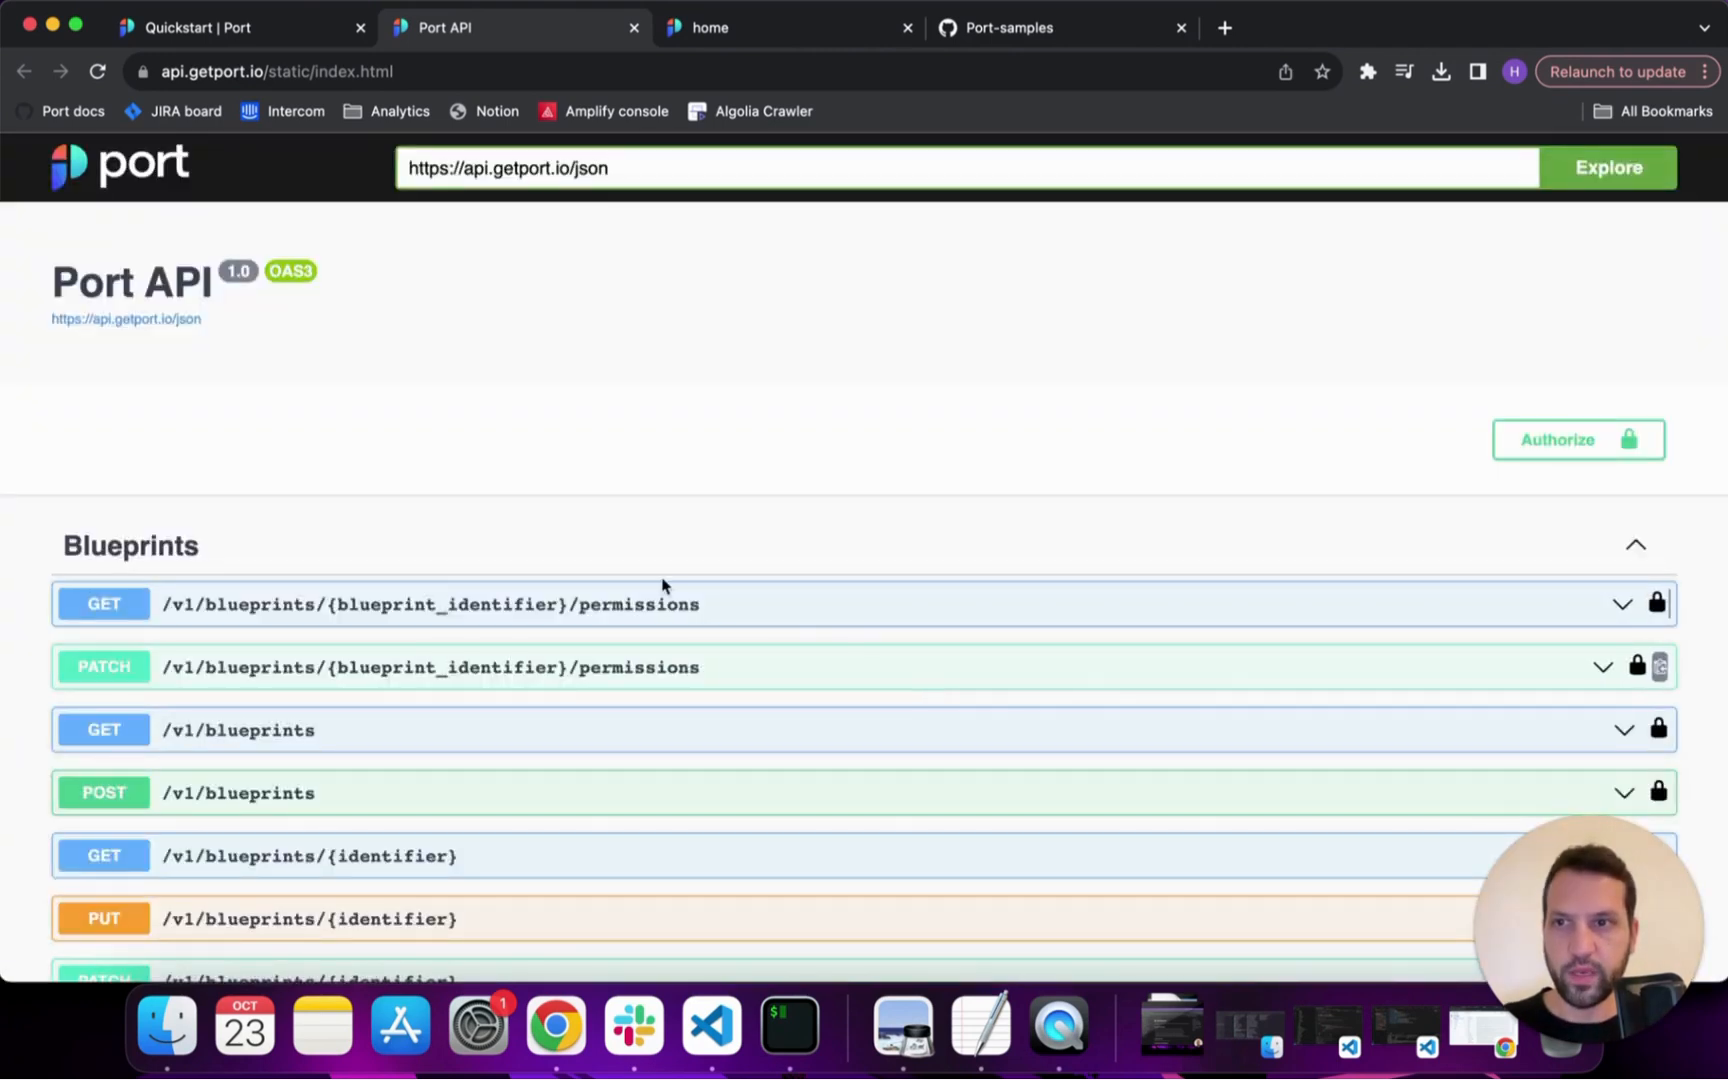
# Expand the Blueprint JSON block in the Quickstart guide's Service blueprint instructions and copy its definition
pyautogui.scroll(-1, 517, 513)
pyautogui.scroll(-1, 517, 513)
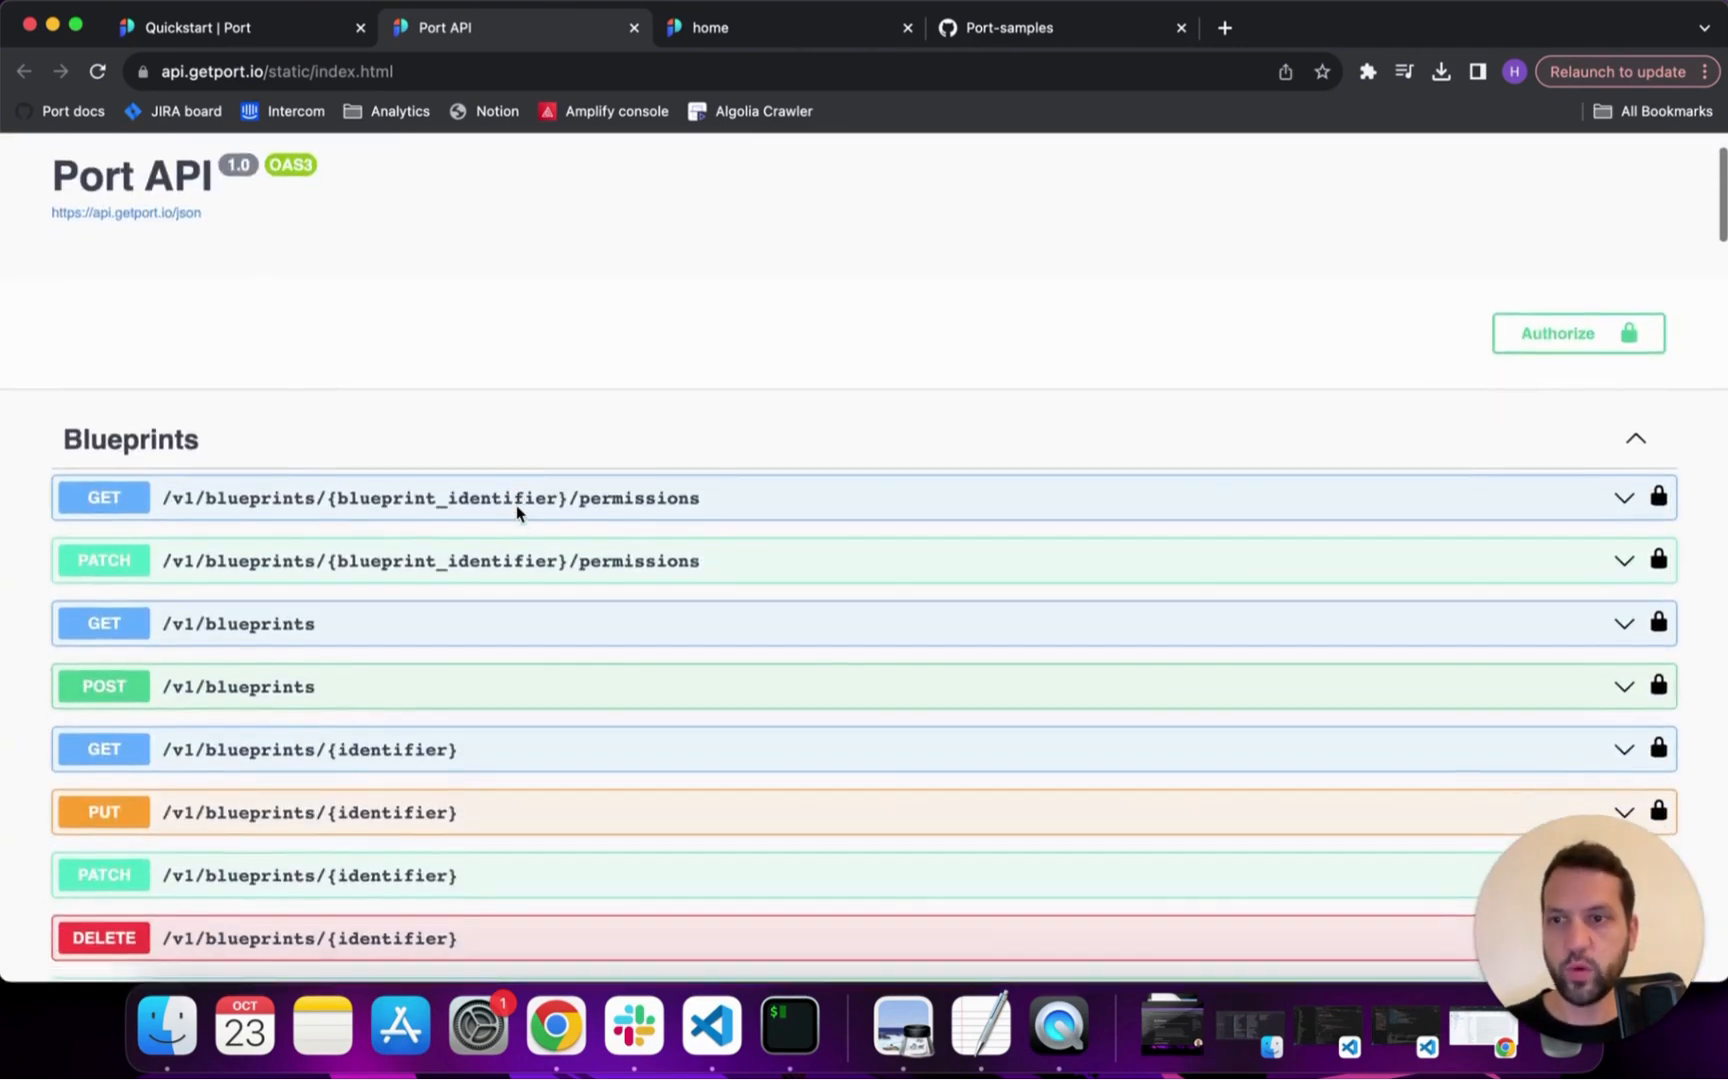
pyautogui.scroll(-1, 517, 513)
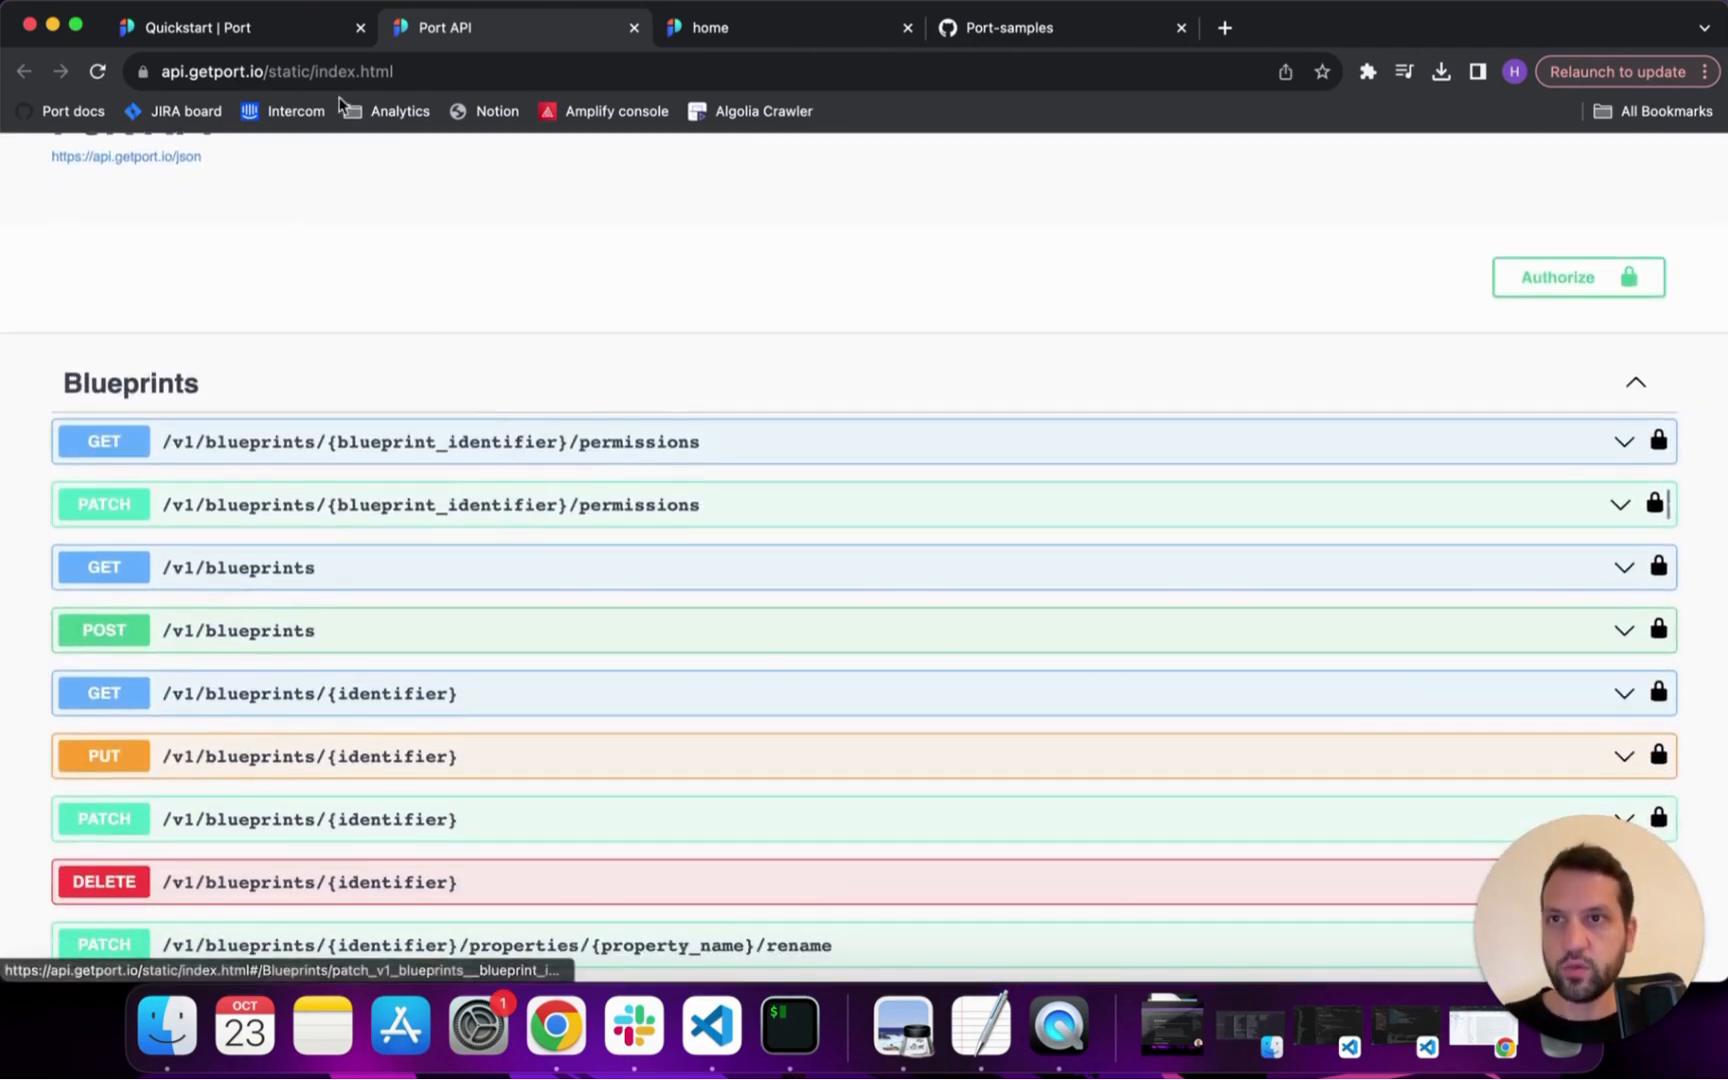
pyautogui.click(286, 36)
pyautogui.scroll(-5, 548, 432)
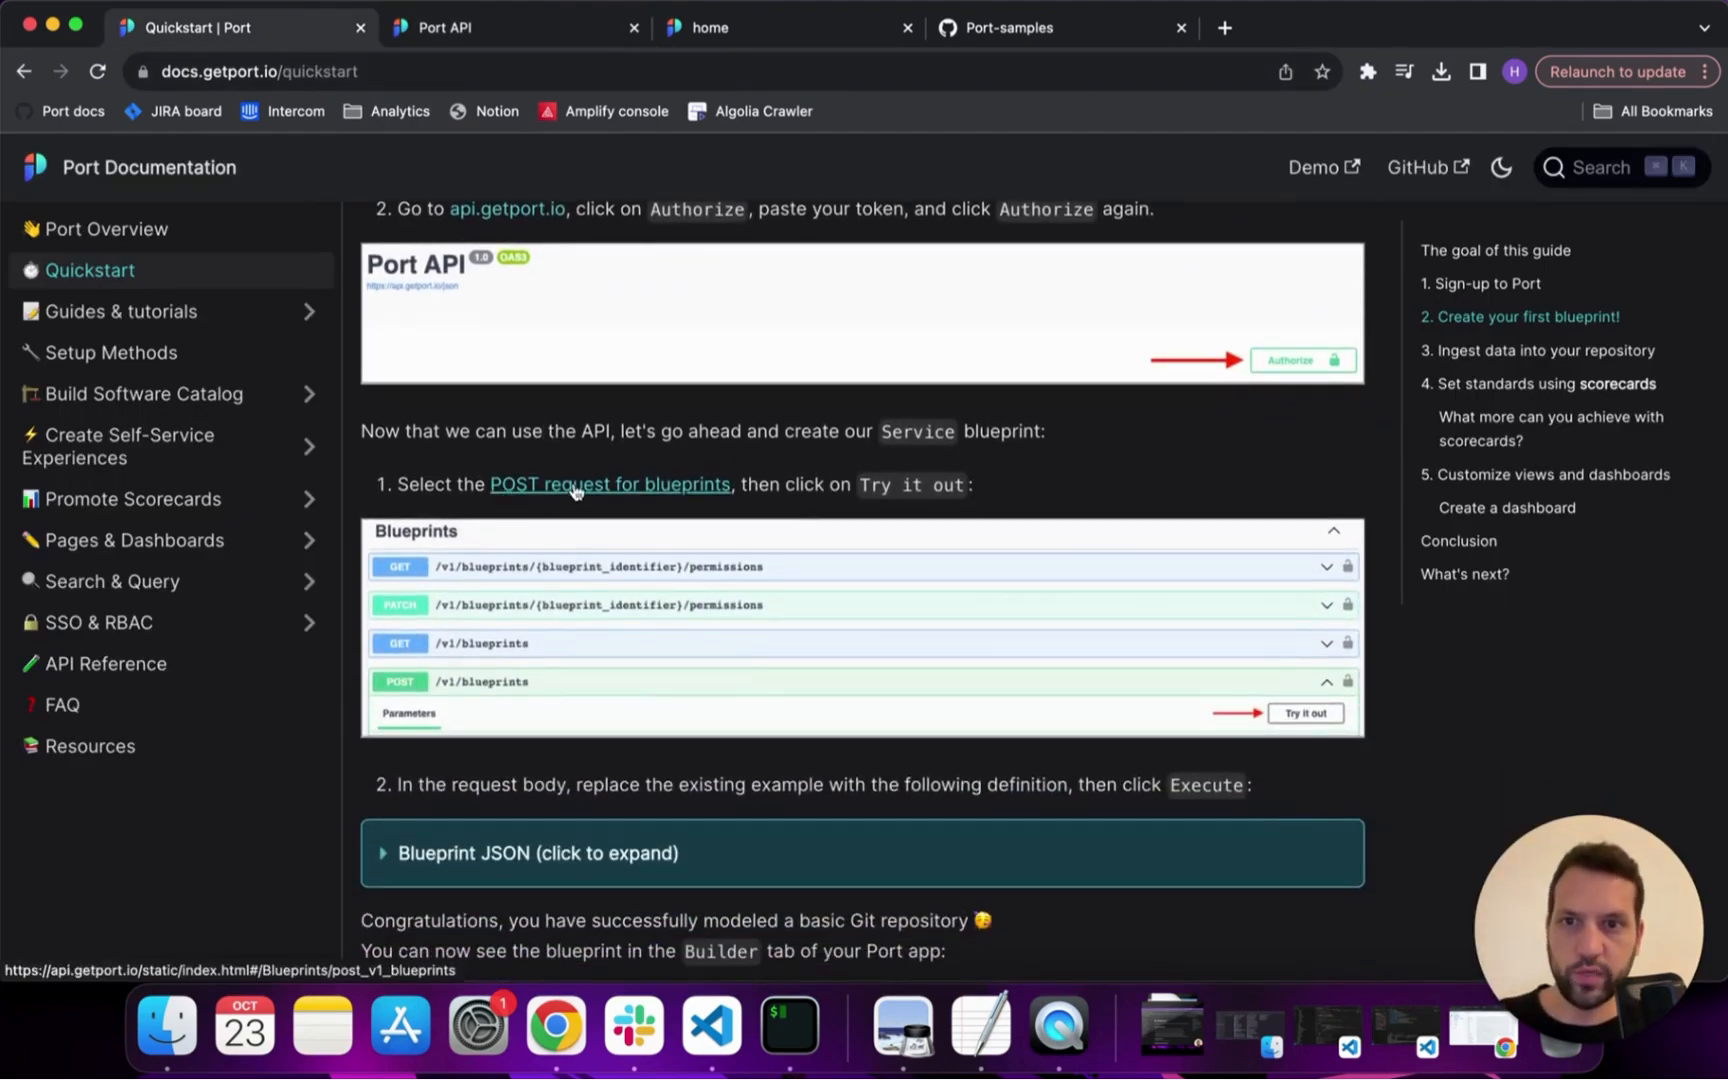
pyautogui.scroll(-2, 583, 598)
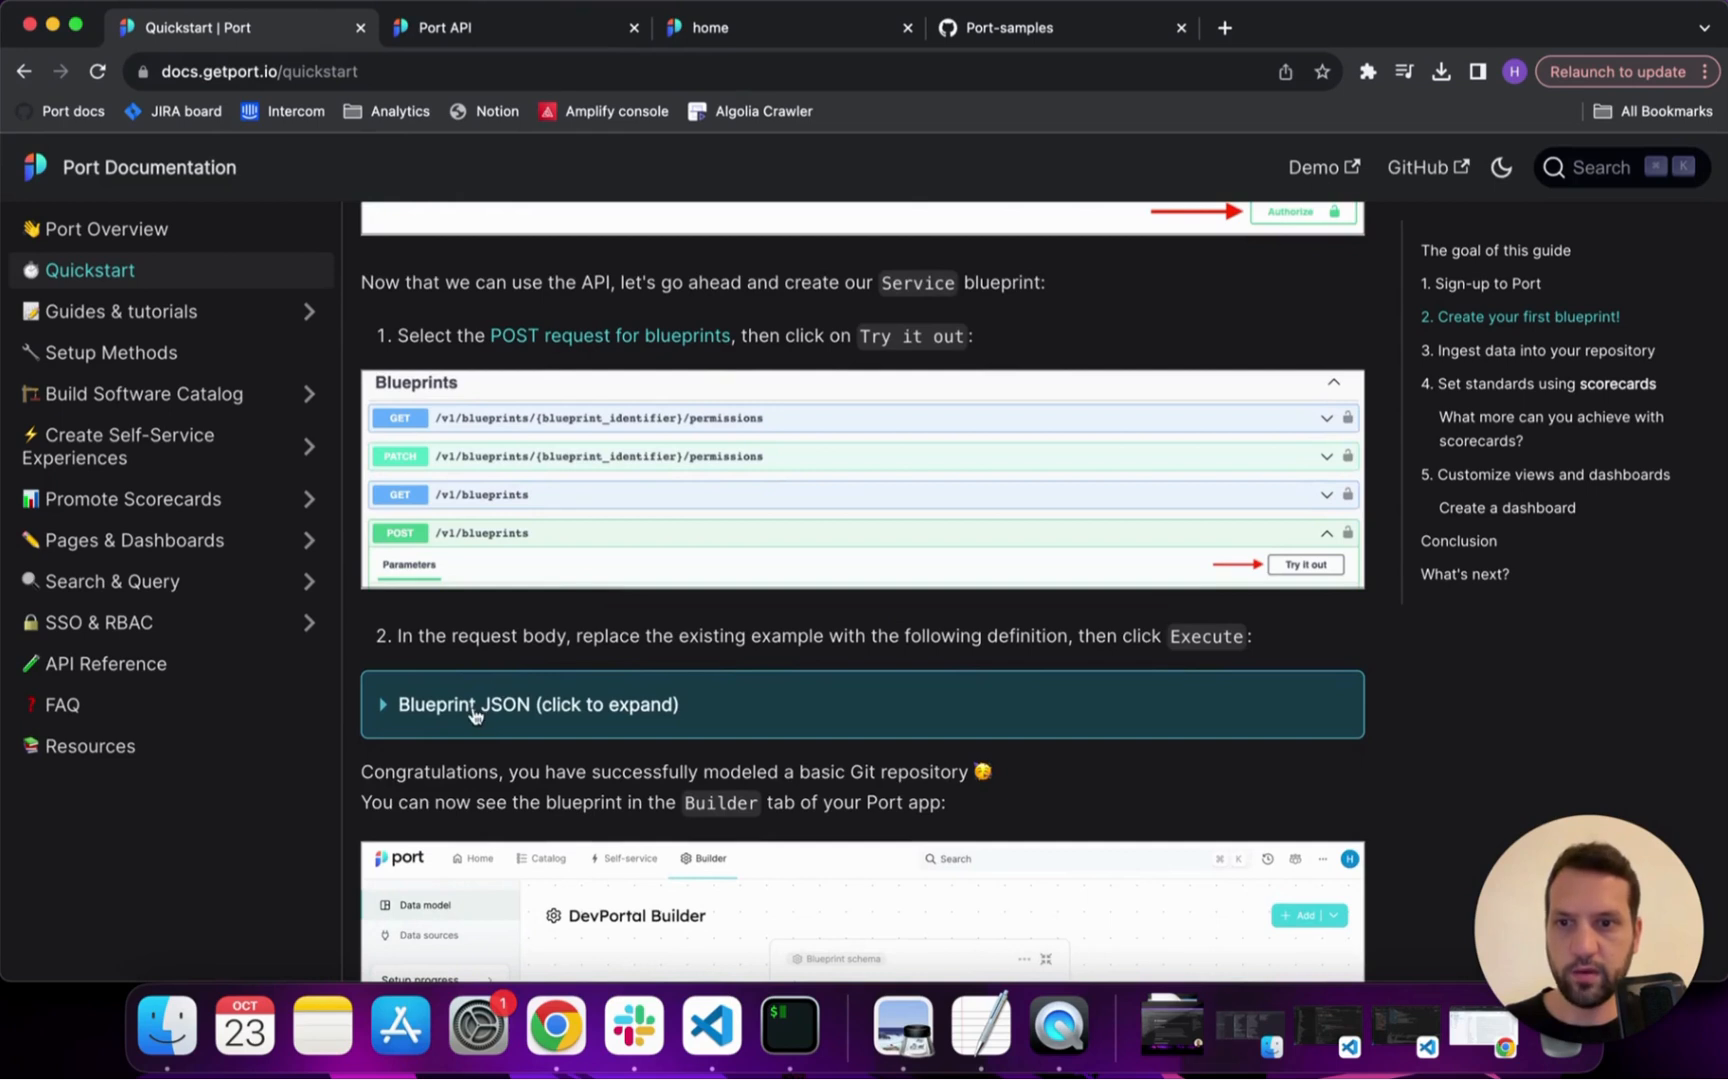
pyautogui.click(475, 706)
pyautogui.scroll(-3, 475, 712)
pyautogui.scroll(-2, 475, 712)
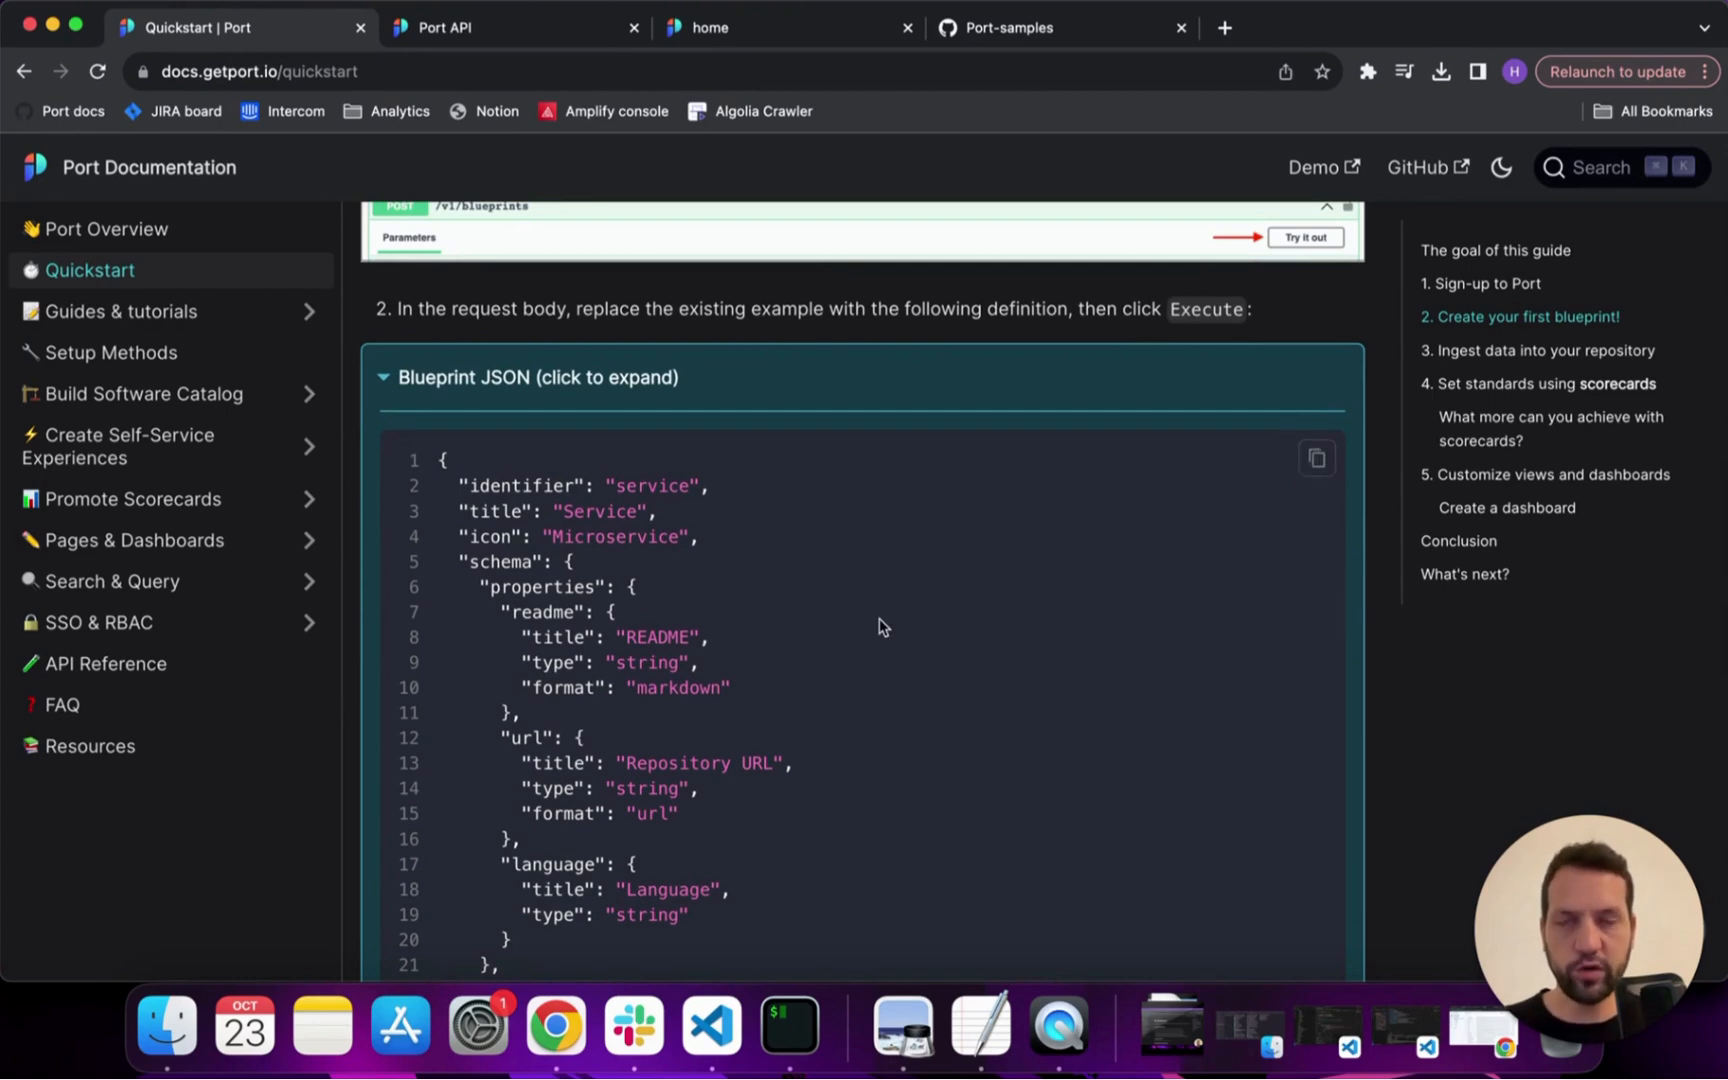
# Expand the POST /v1/blueprints request on the Port API page and make its request body editable with Try it out
pyautogui.click(497, 28)
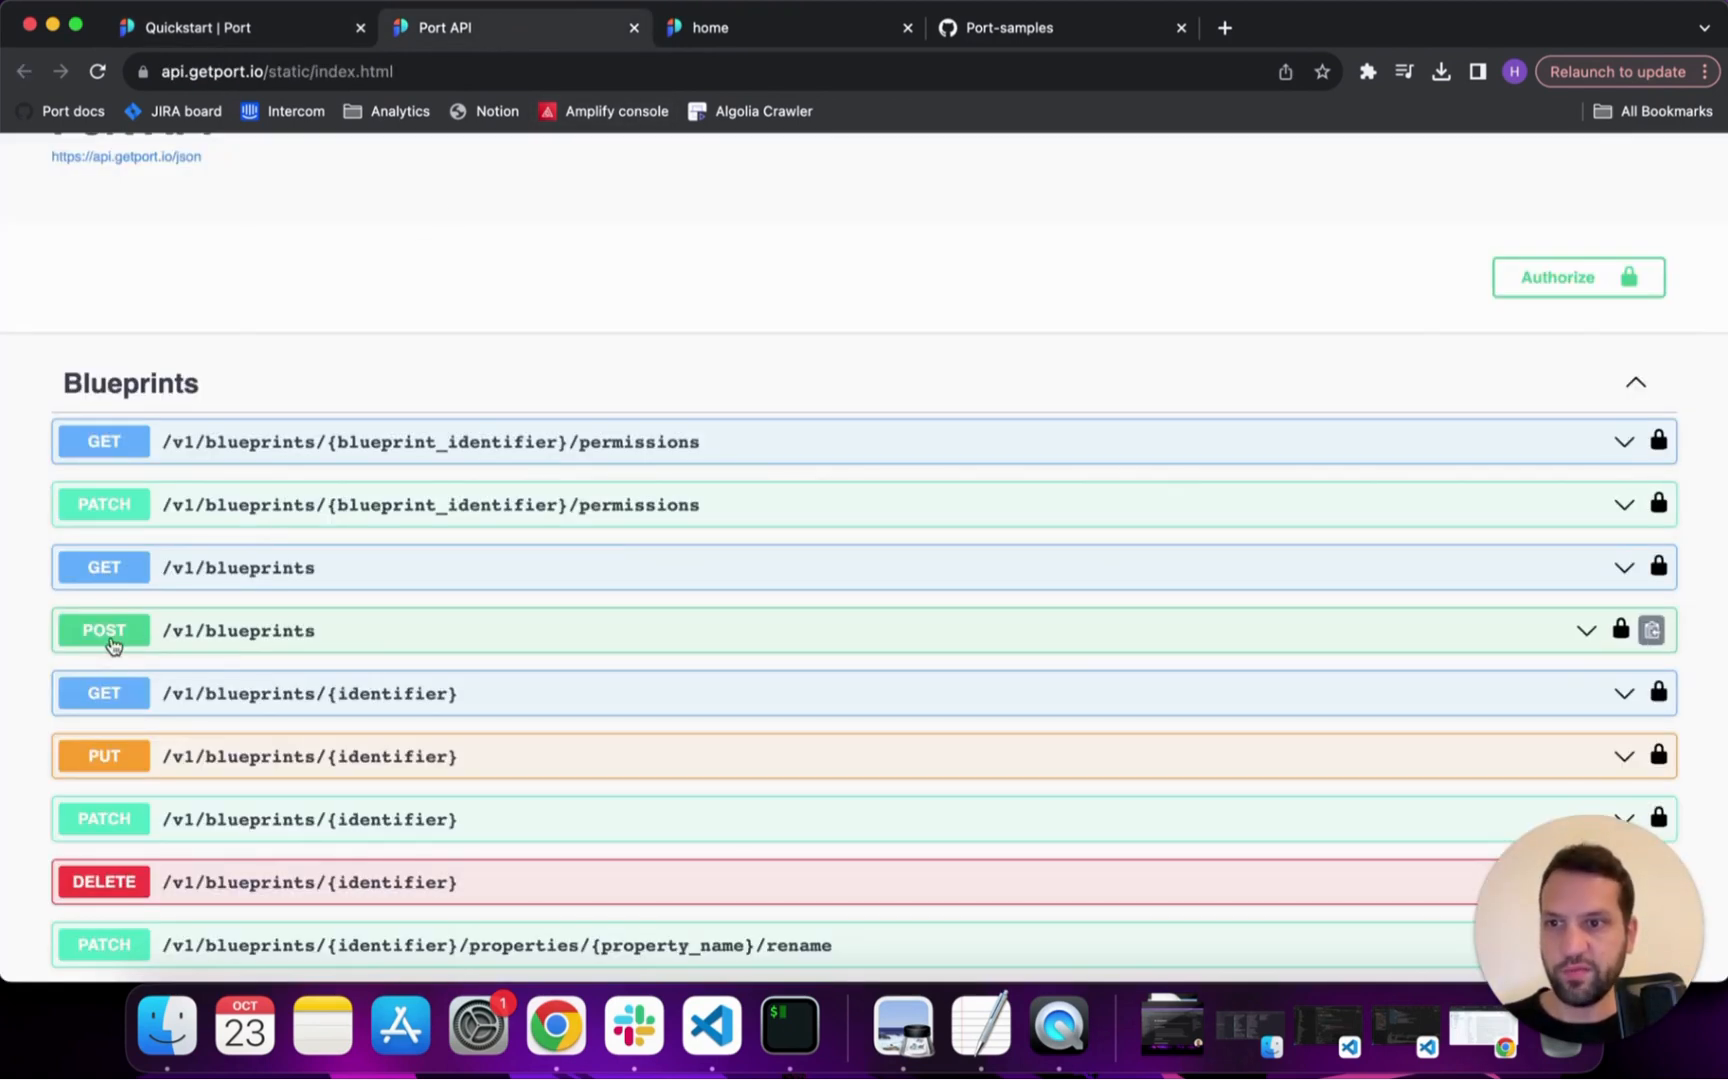
pyautogui.click(313, 650)
pyautogui.scroll(-3, 690, 590)
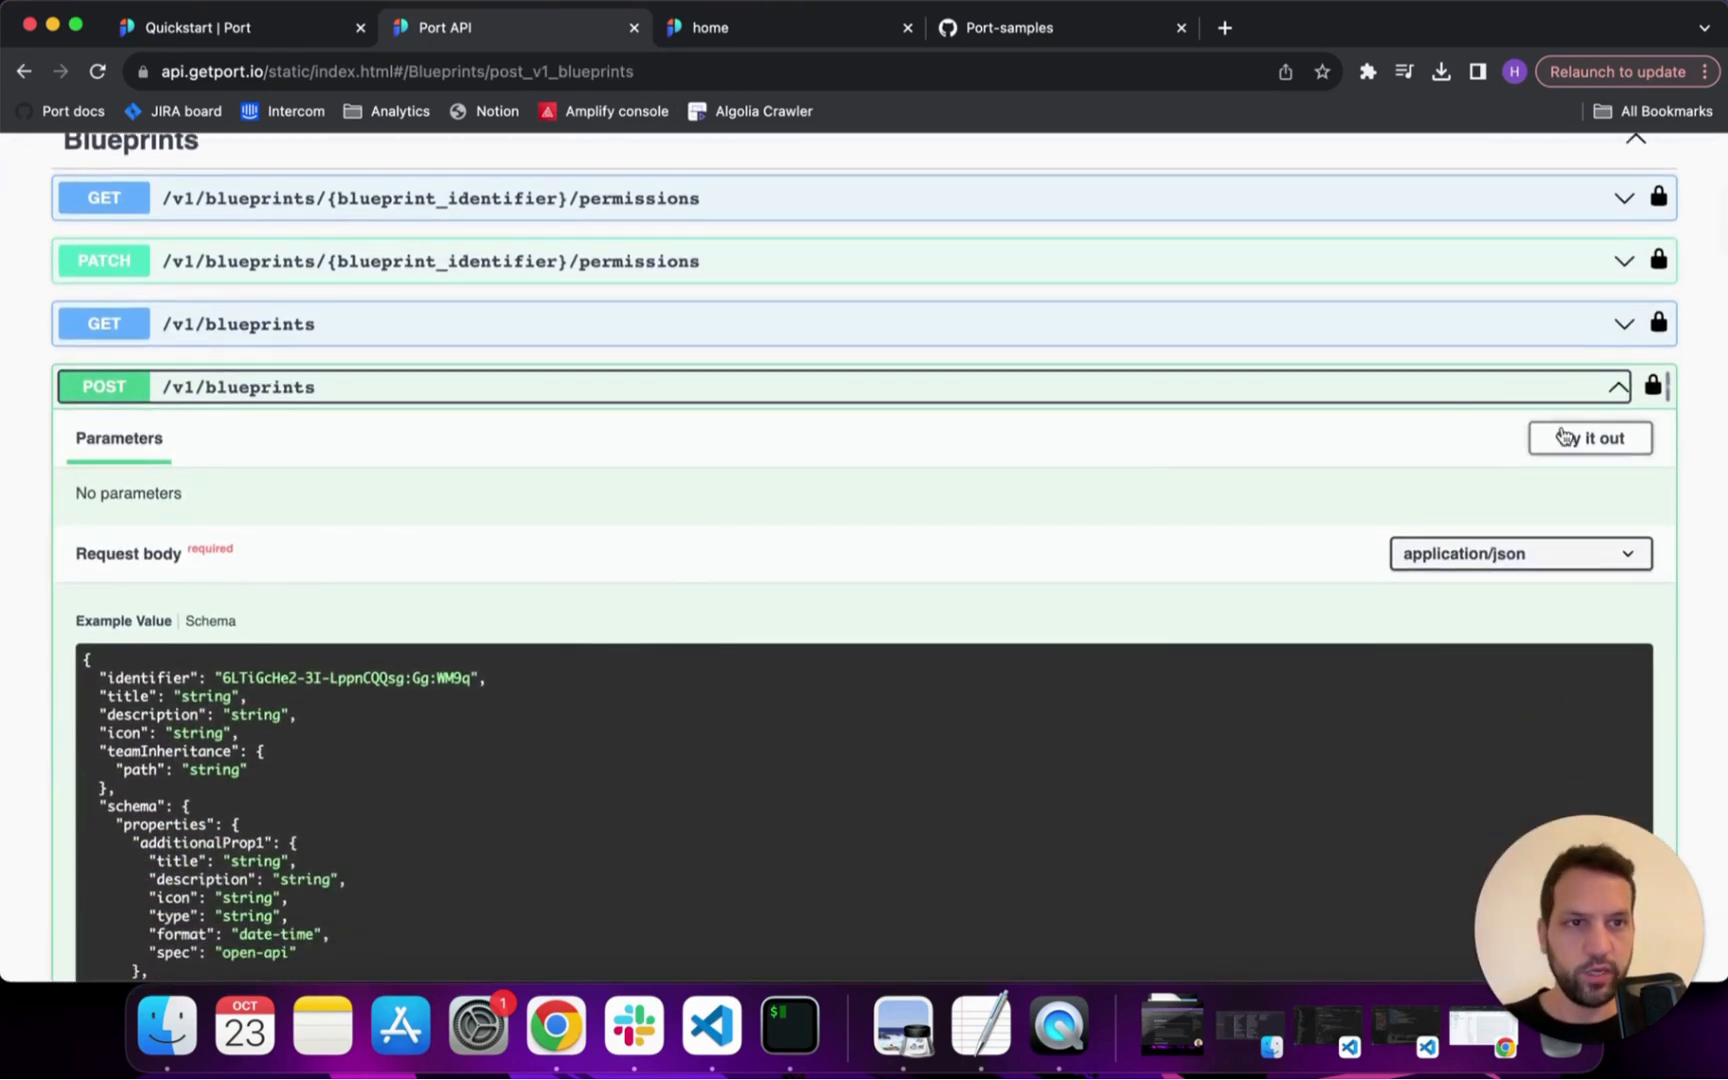
pyautogui.click(1563, 437)
# Replace the example request body of POST /v1/blueprints with the copied Service blueprint JSON
pyautogui.scroll(-2, 987, 594)
pyautogui.click(600, 650)
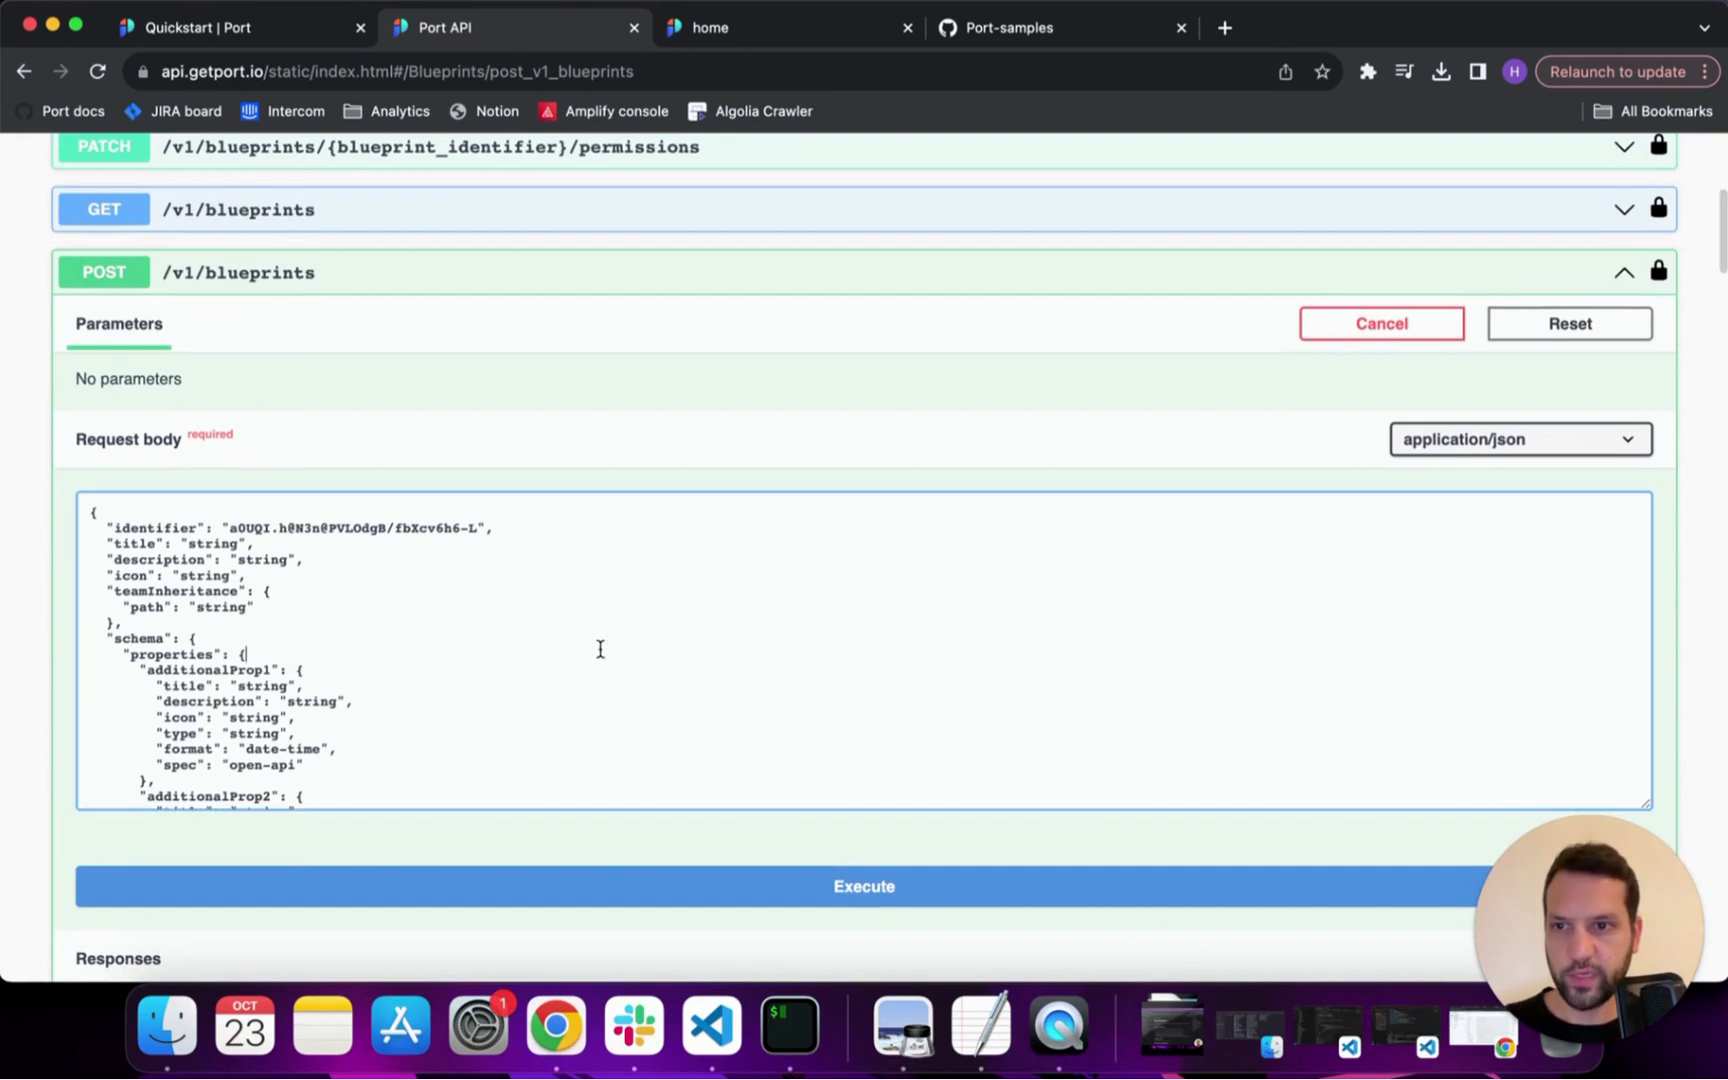
pyautogui.press('super+a')
pyautogui.press('BackSpace')
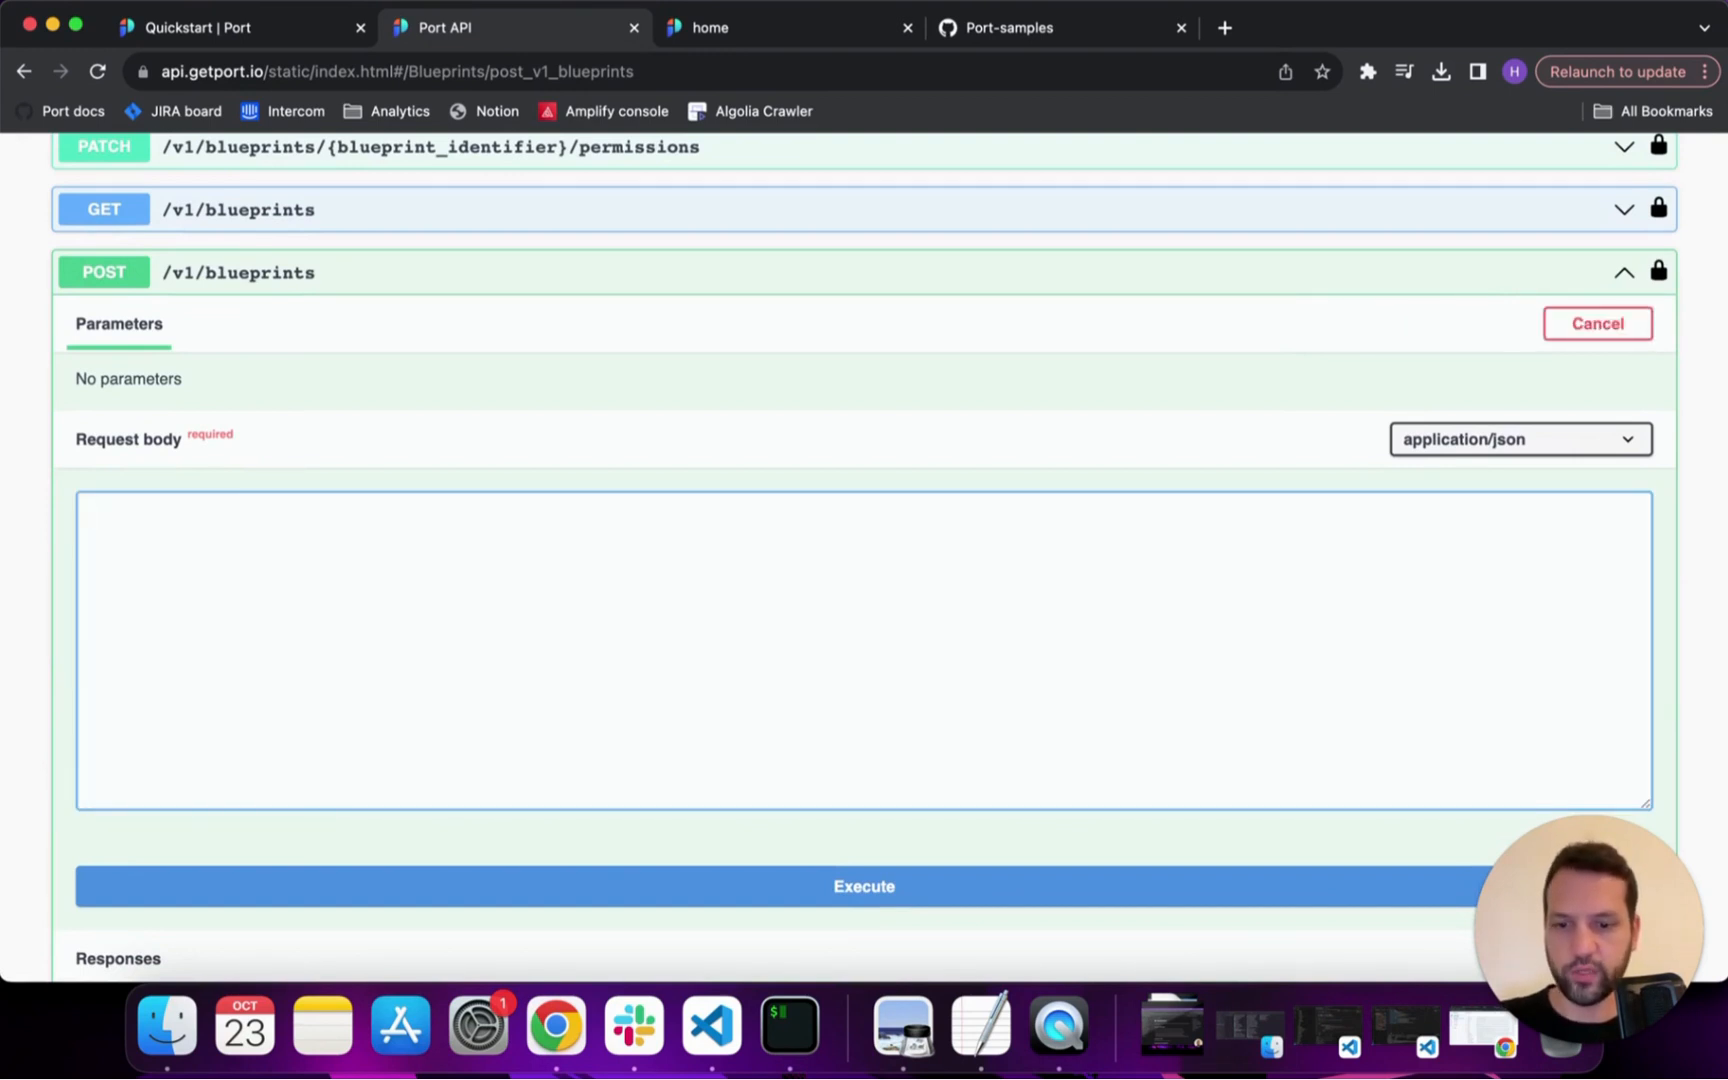
pyautogui.press('super+v')
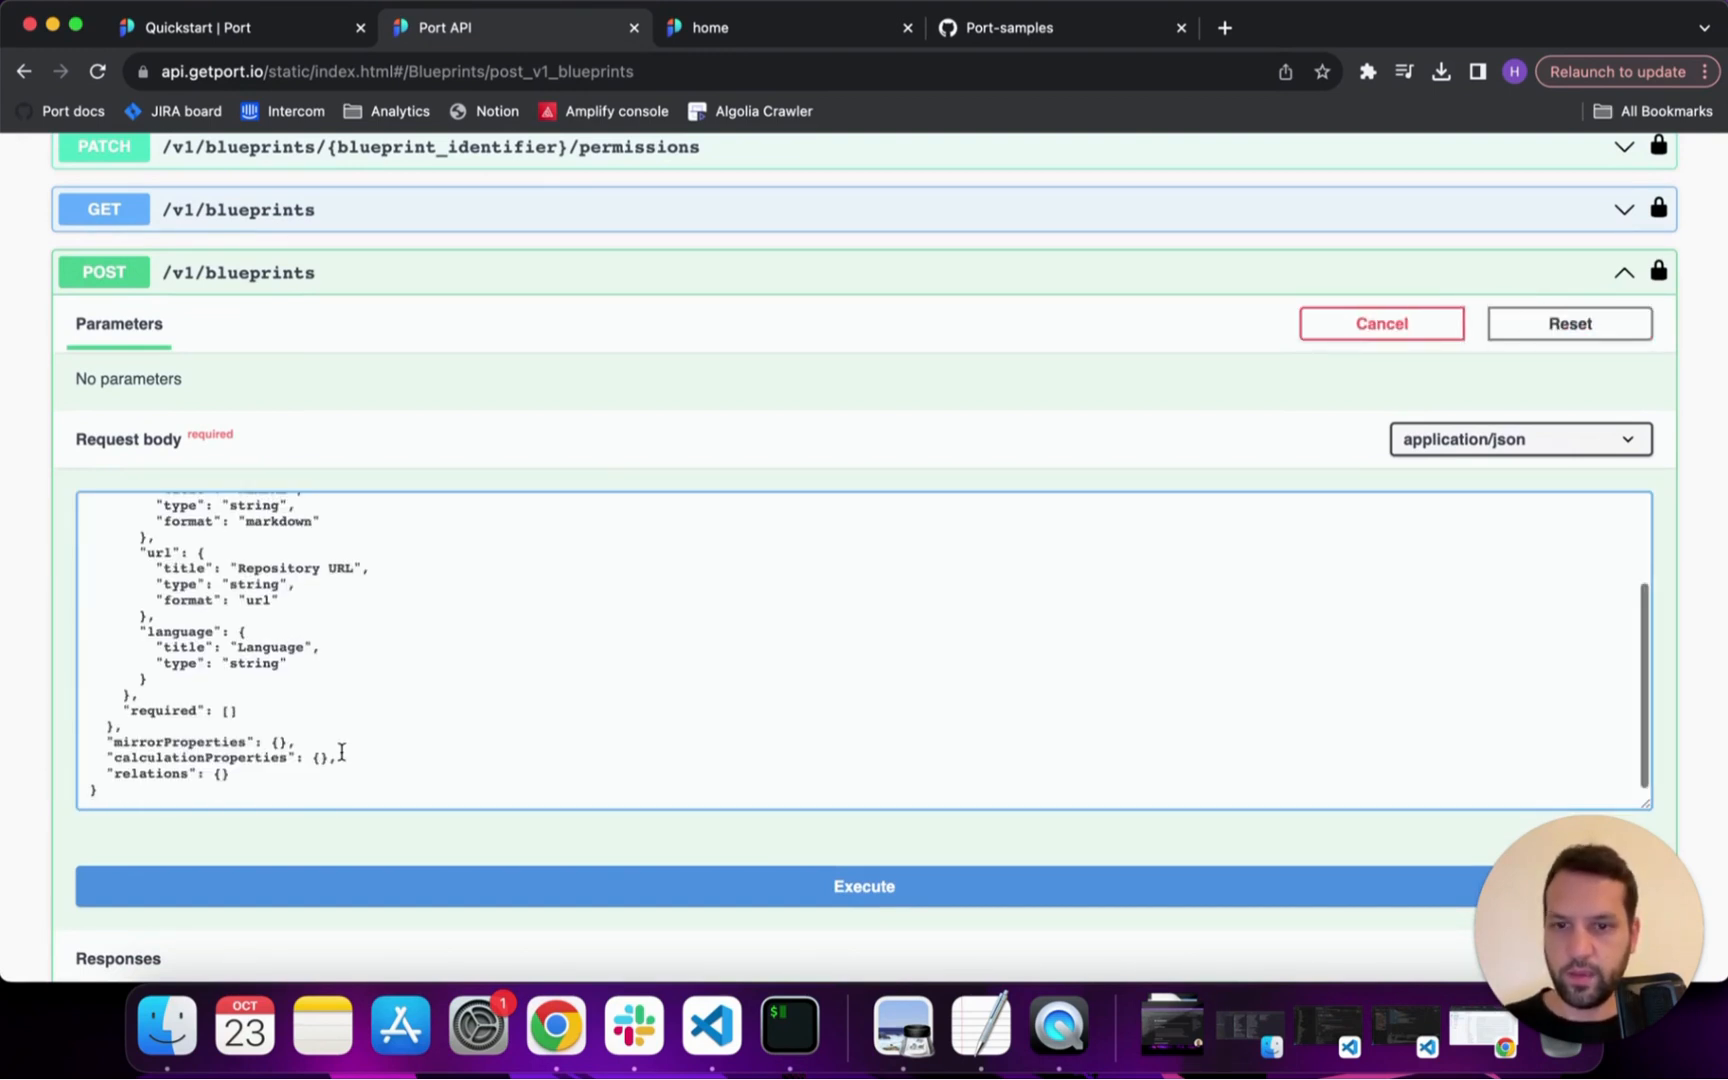
# Execute the POST /v1/blueprints request to create the Service blueprint, and check the server response
pyautogui.scroll(-1, 341, 752)
pyautogui.click(415, 808)
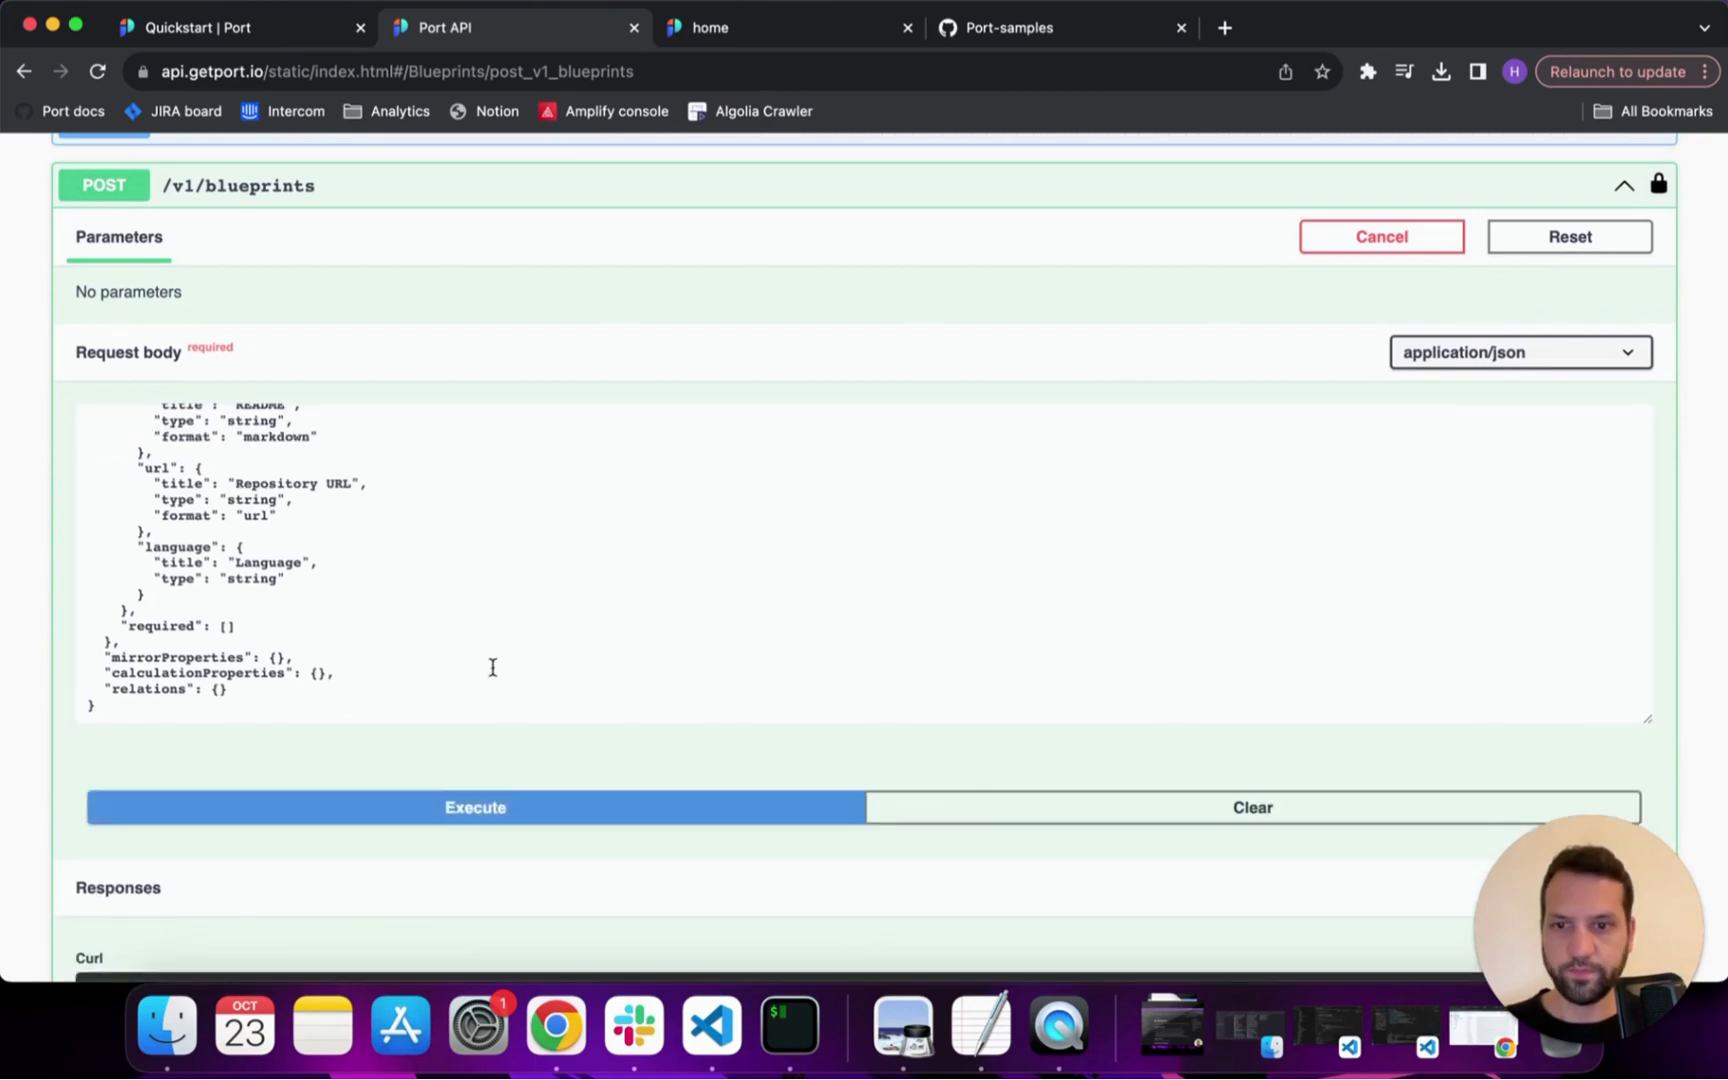
pyautogui.scroll(-10, 493, 667)
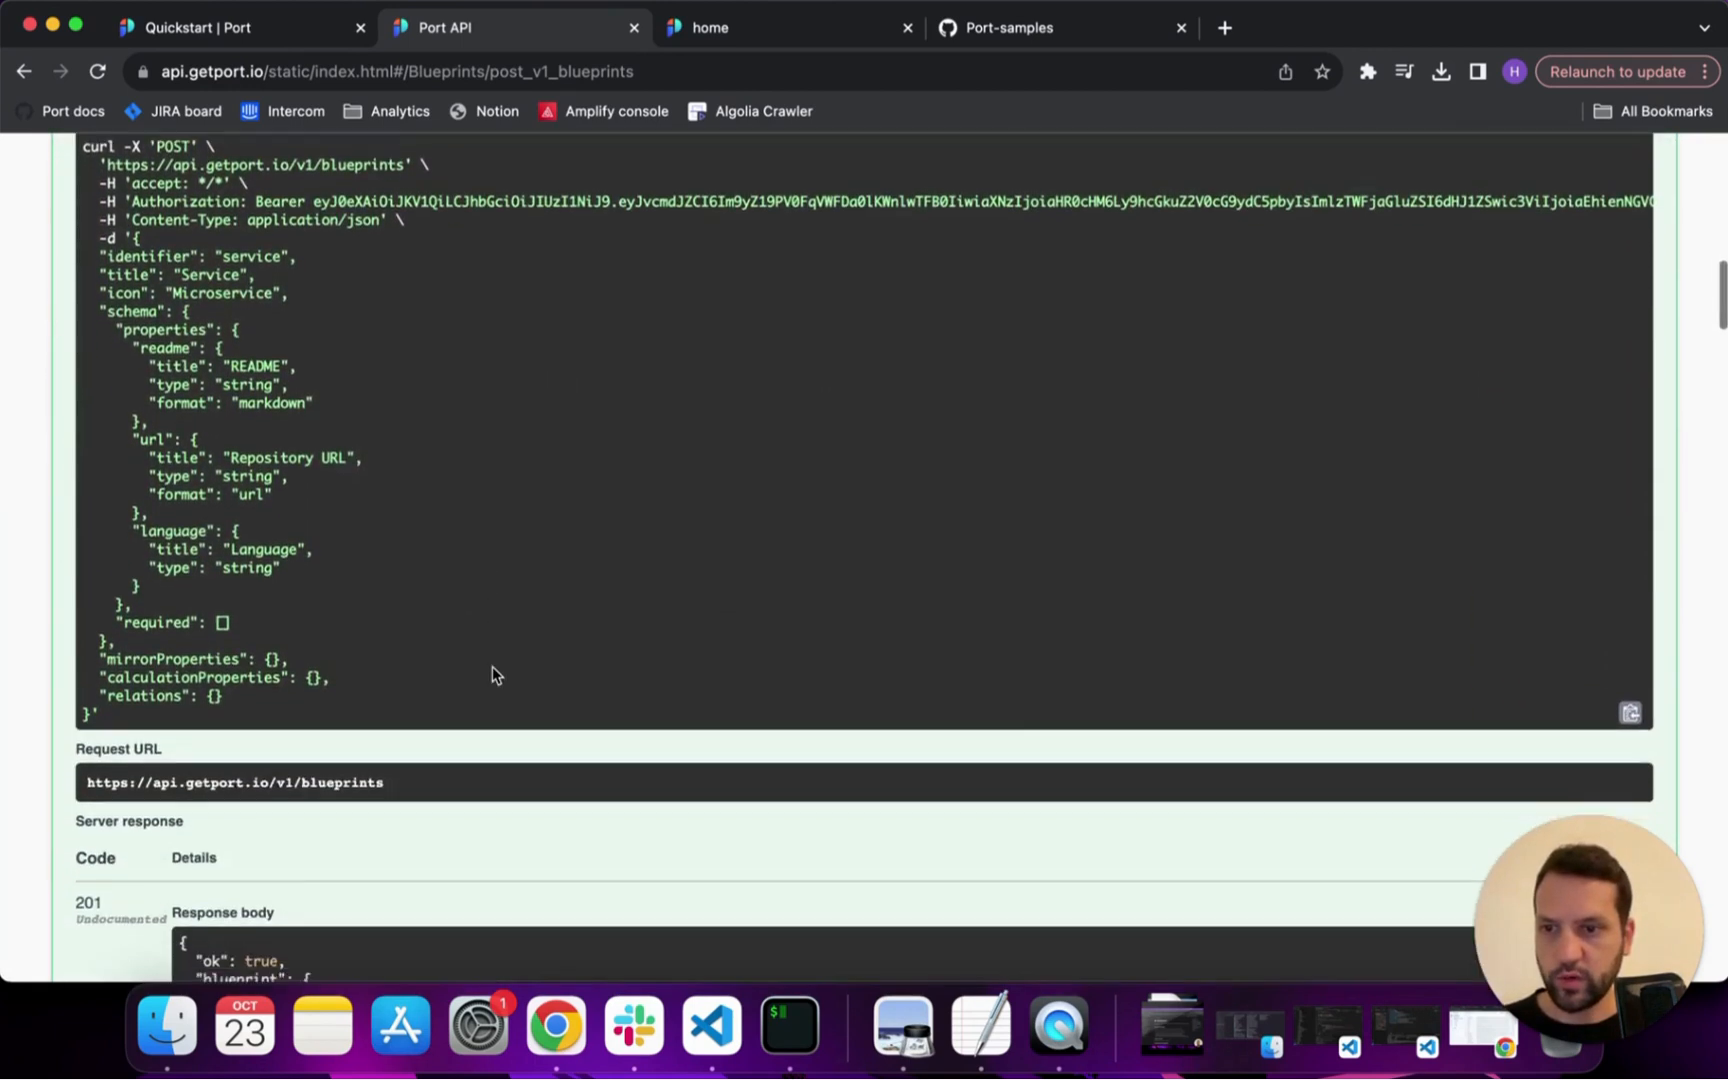
pyautogui.scroll(-2, 491, 666)
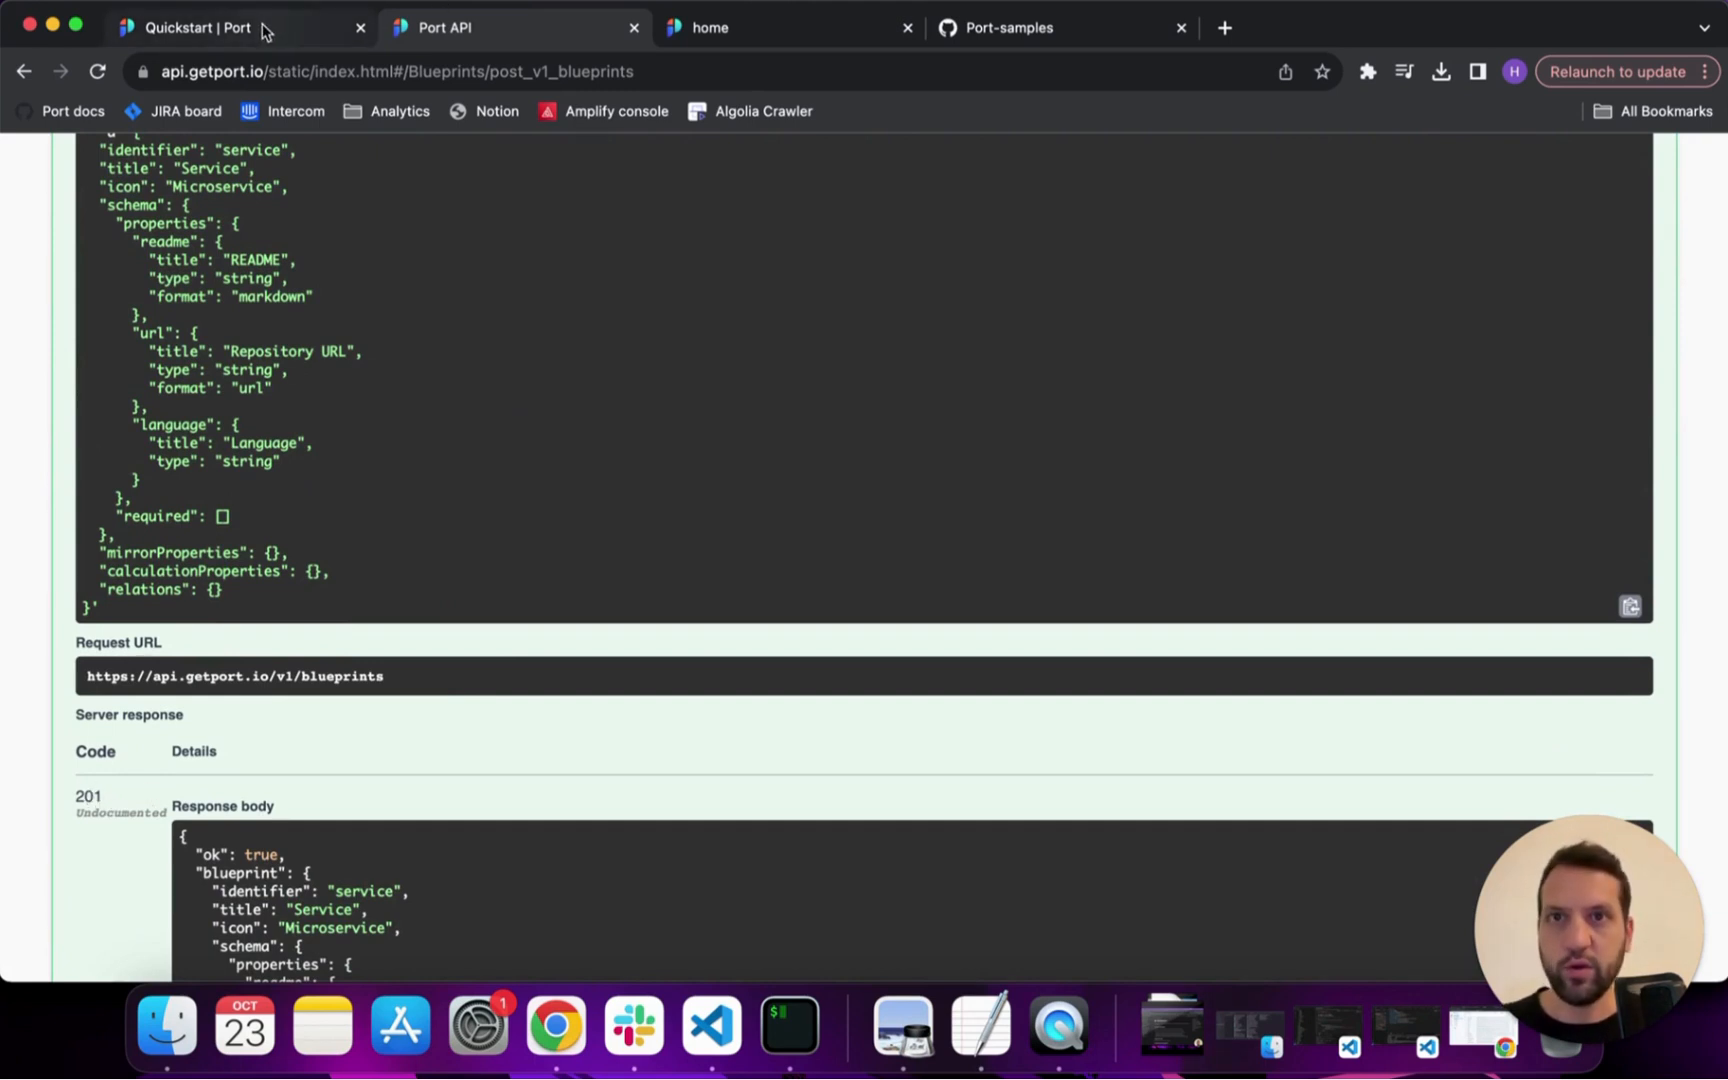
# Dismiss the credentials in the Port app and view the expanded Service blueprint in the Builder's data model
pyautogui.click(705, 32)
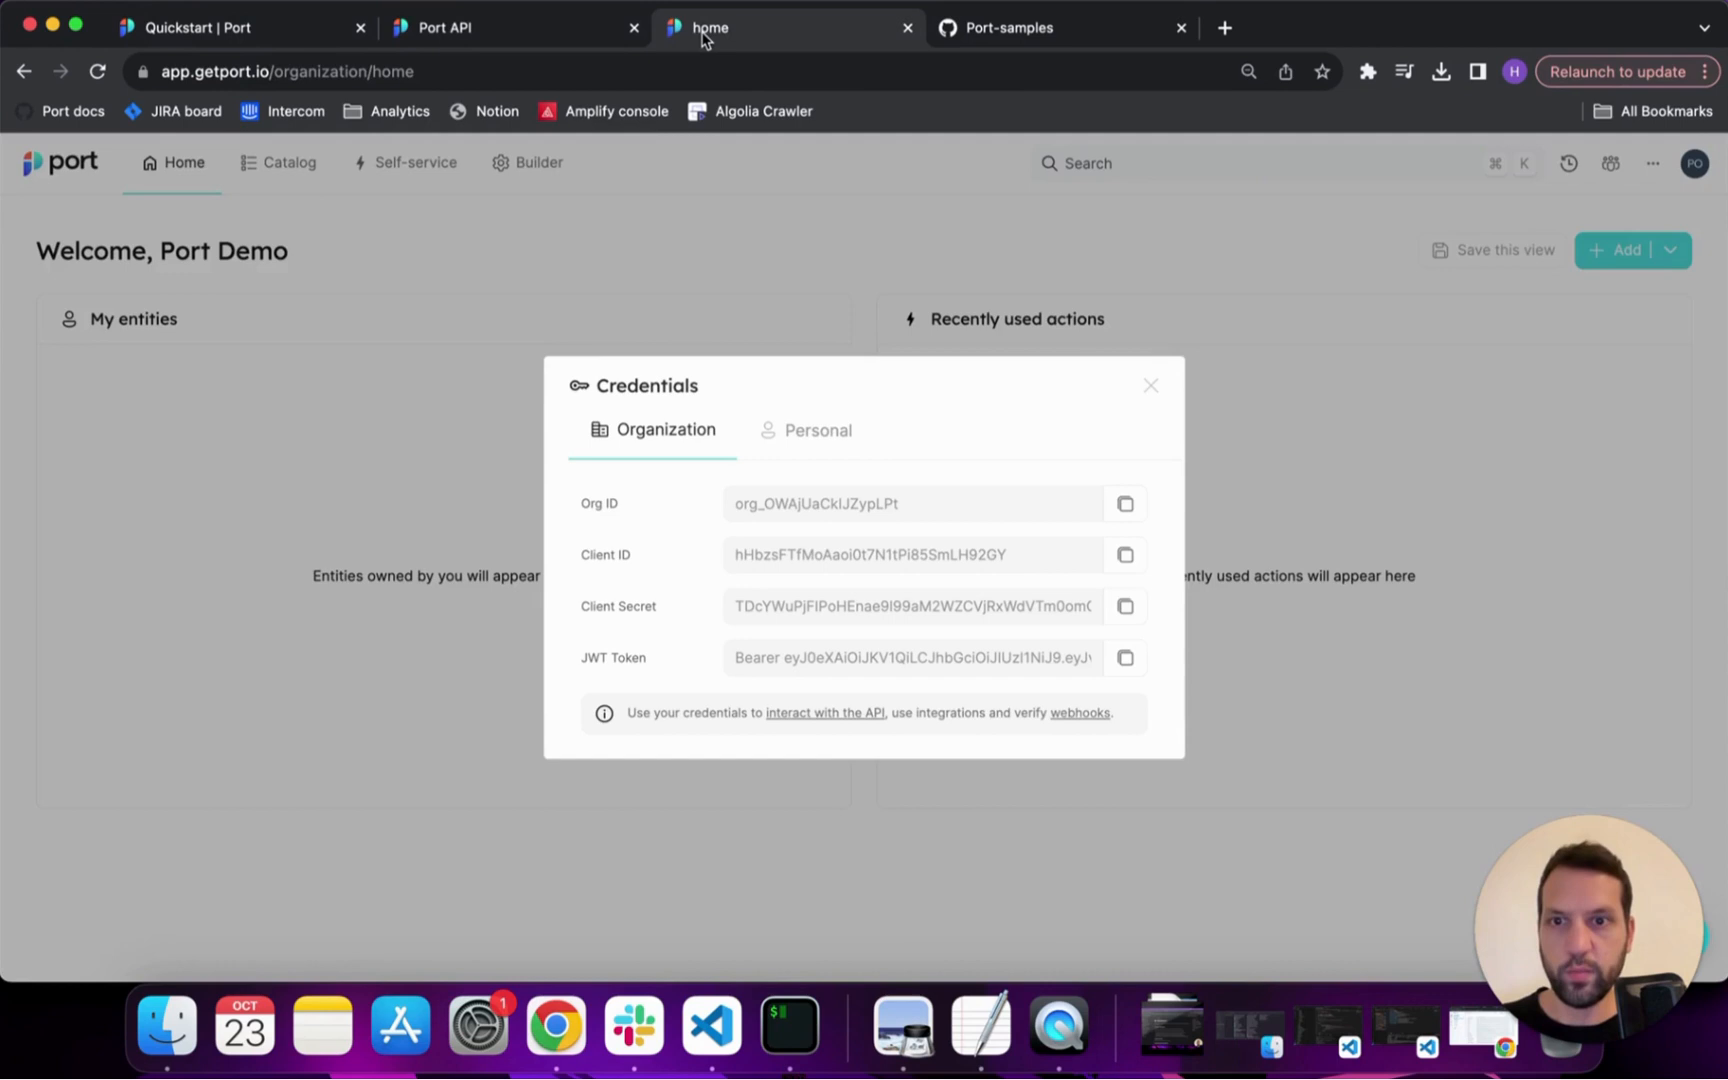
pyautogui.click(485, 283)
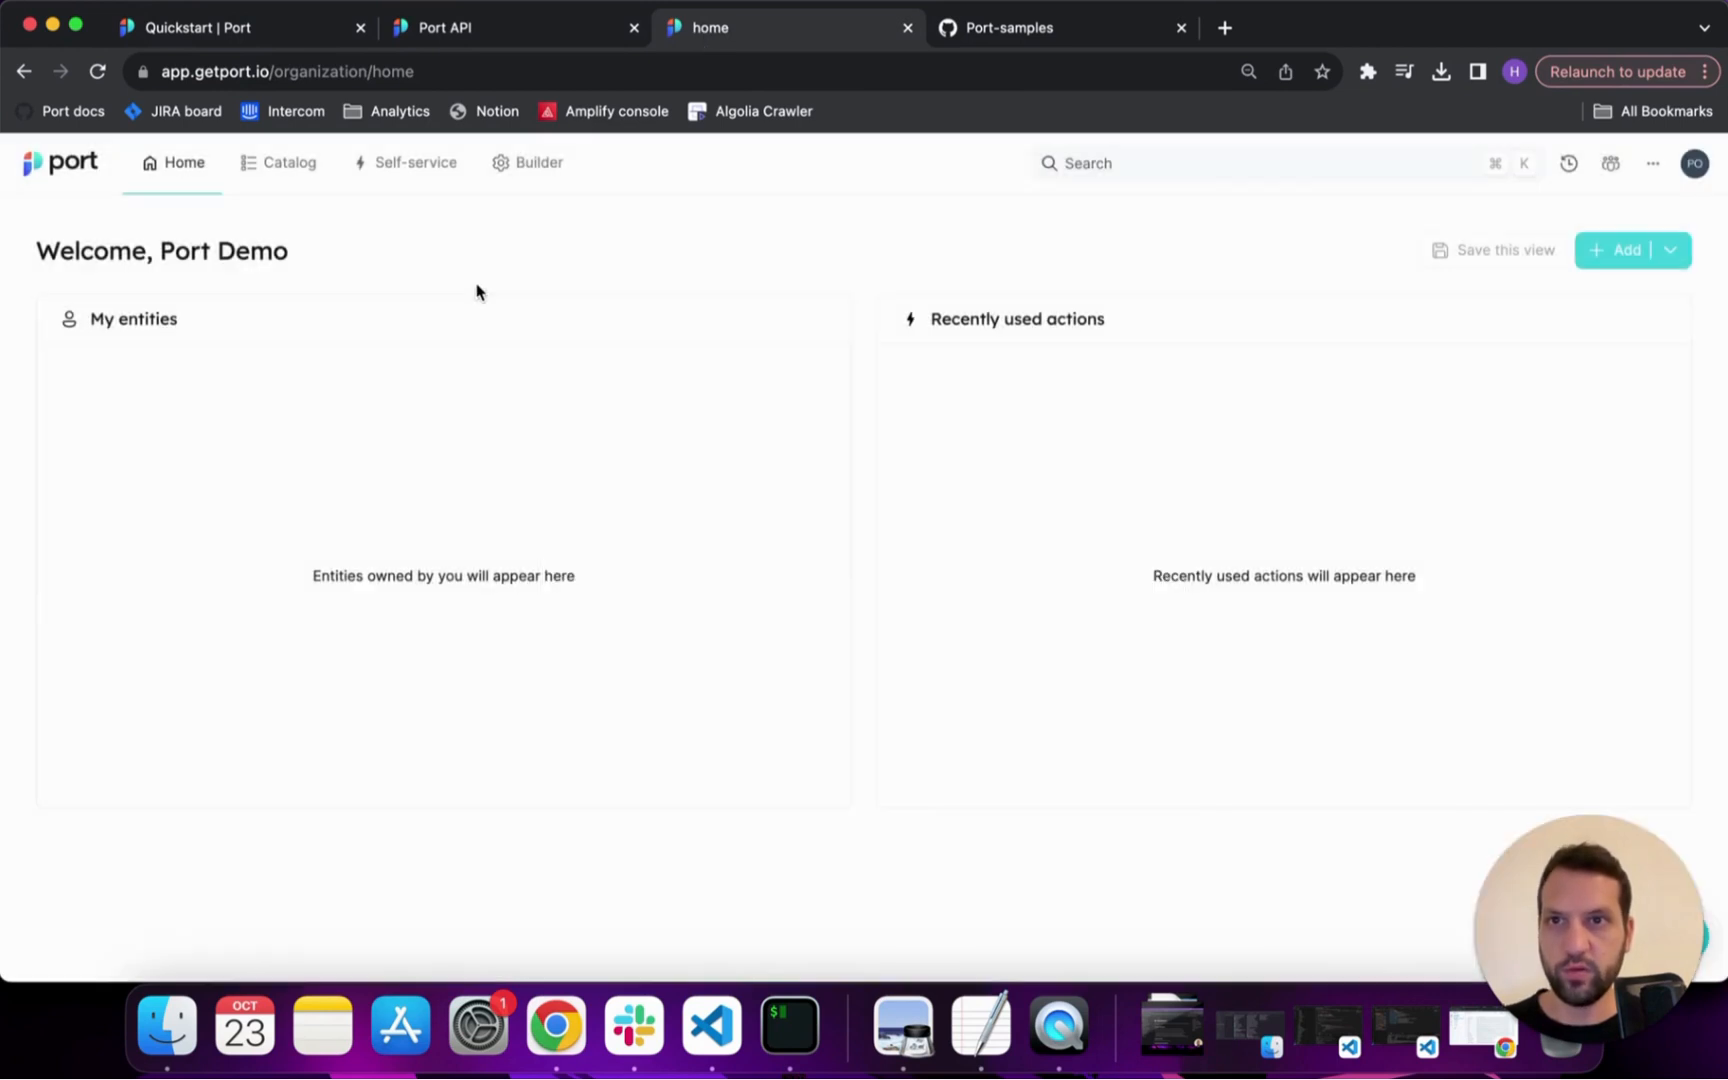
pyautogui.click(530, 175)
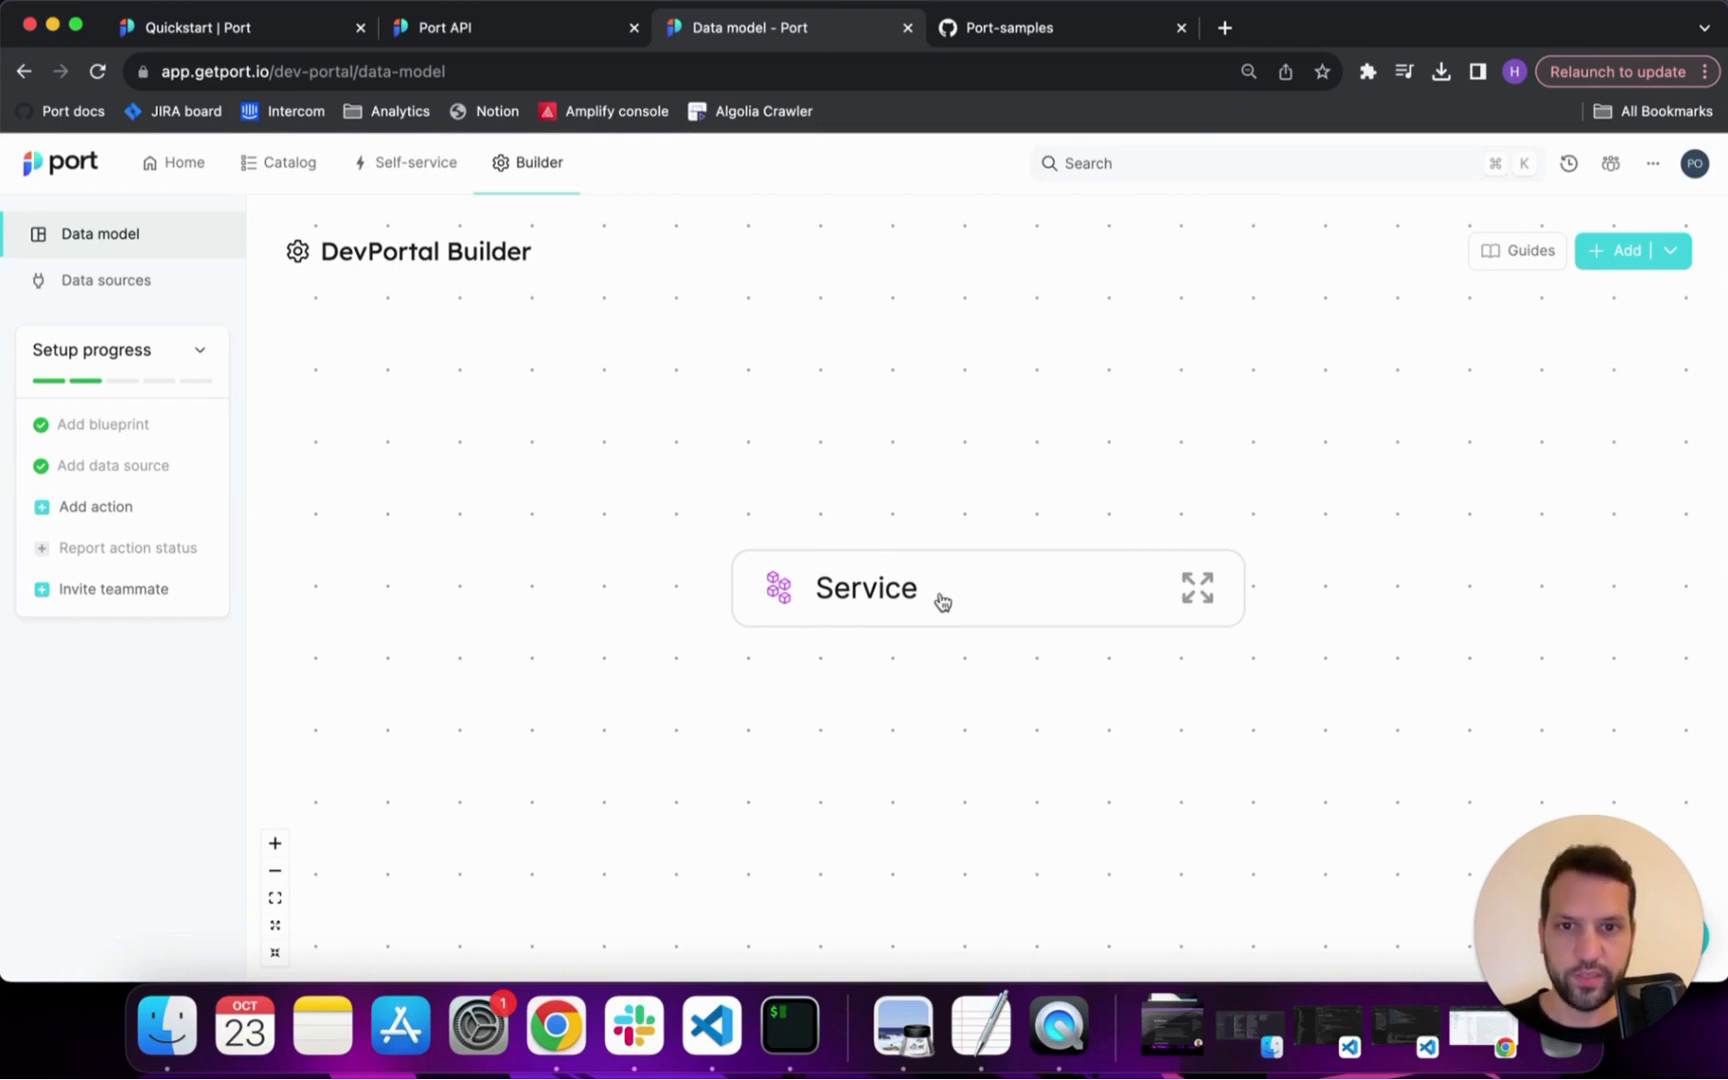
pyautogui.click(1195, 580)
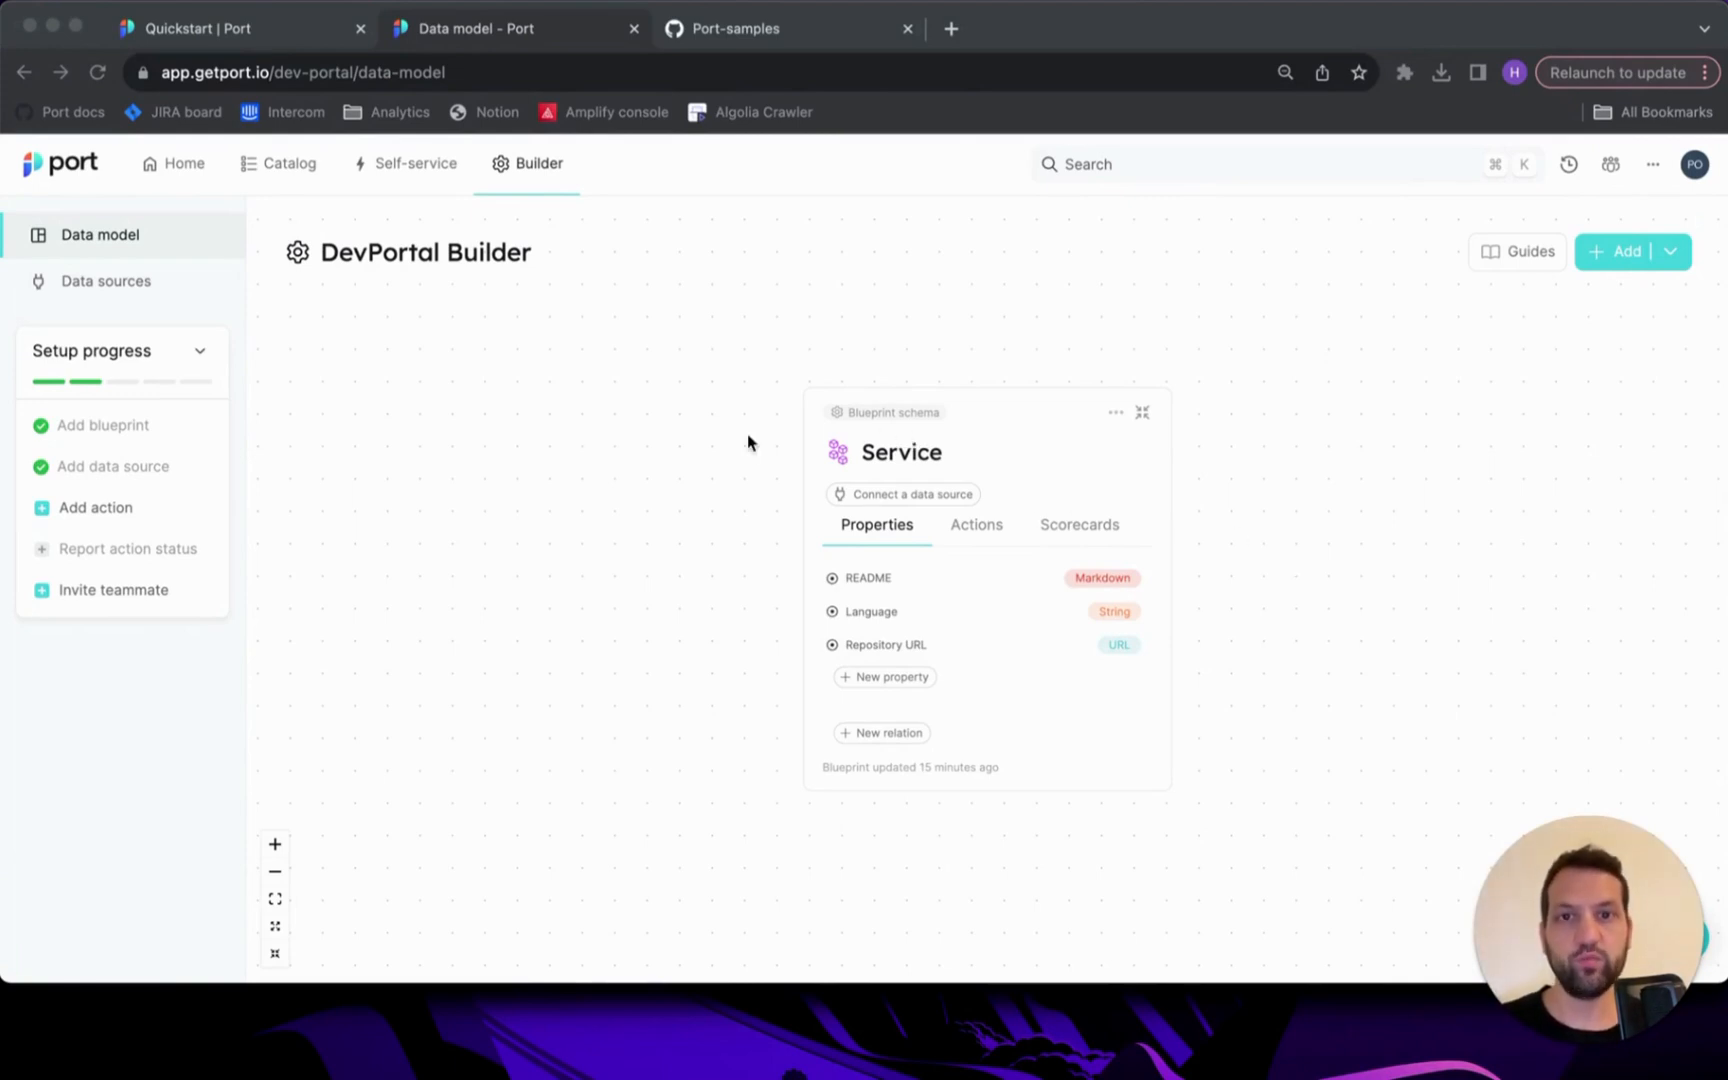
# From section 3 of the Quickstart guide, open the Github app link in a new tab and switch to it
pyautogui.click(287, 34)
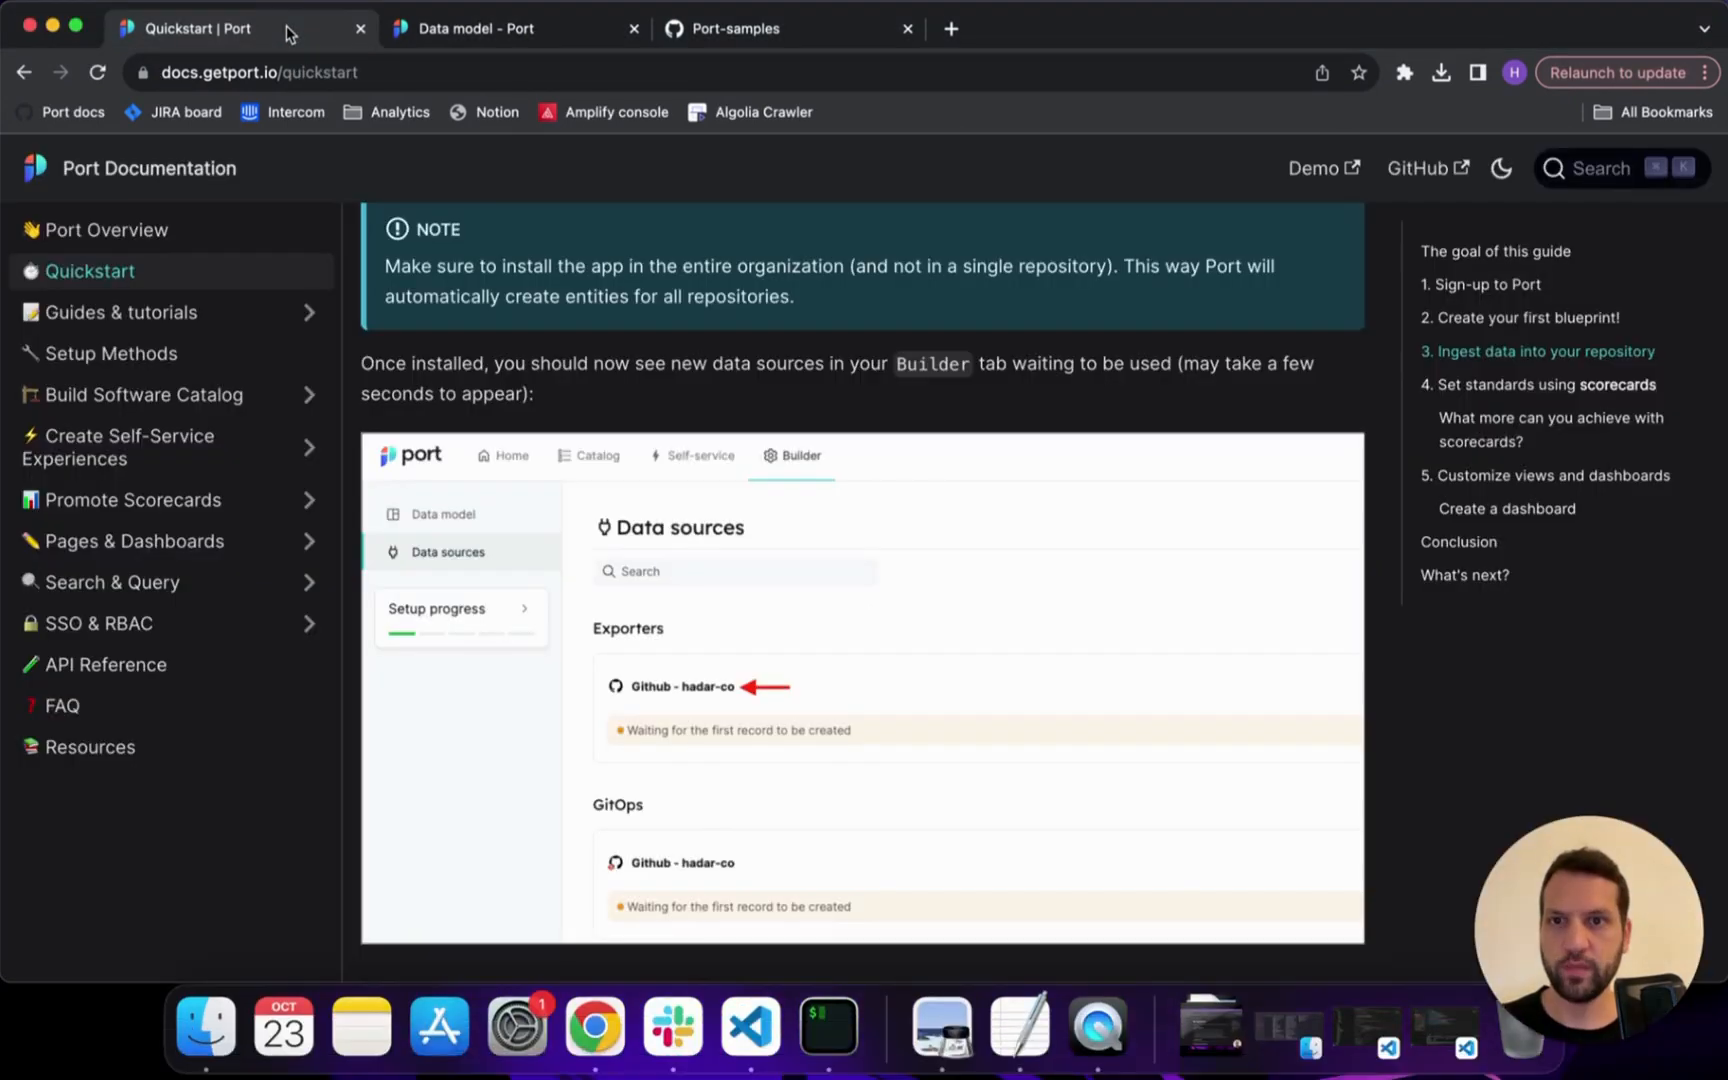
pyautogui.scroll(5, 609, 497)
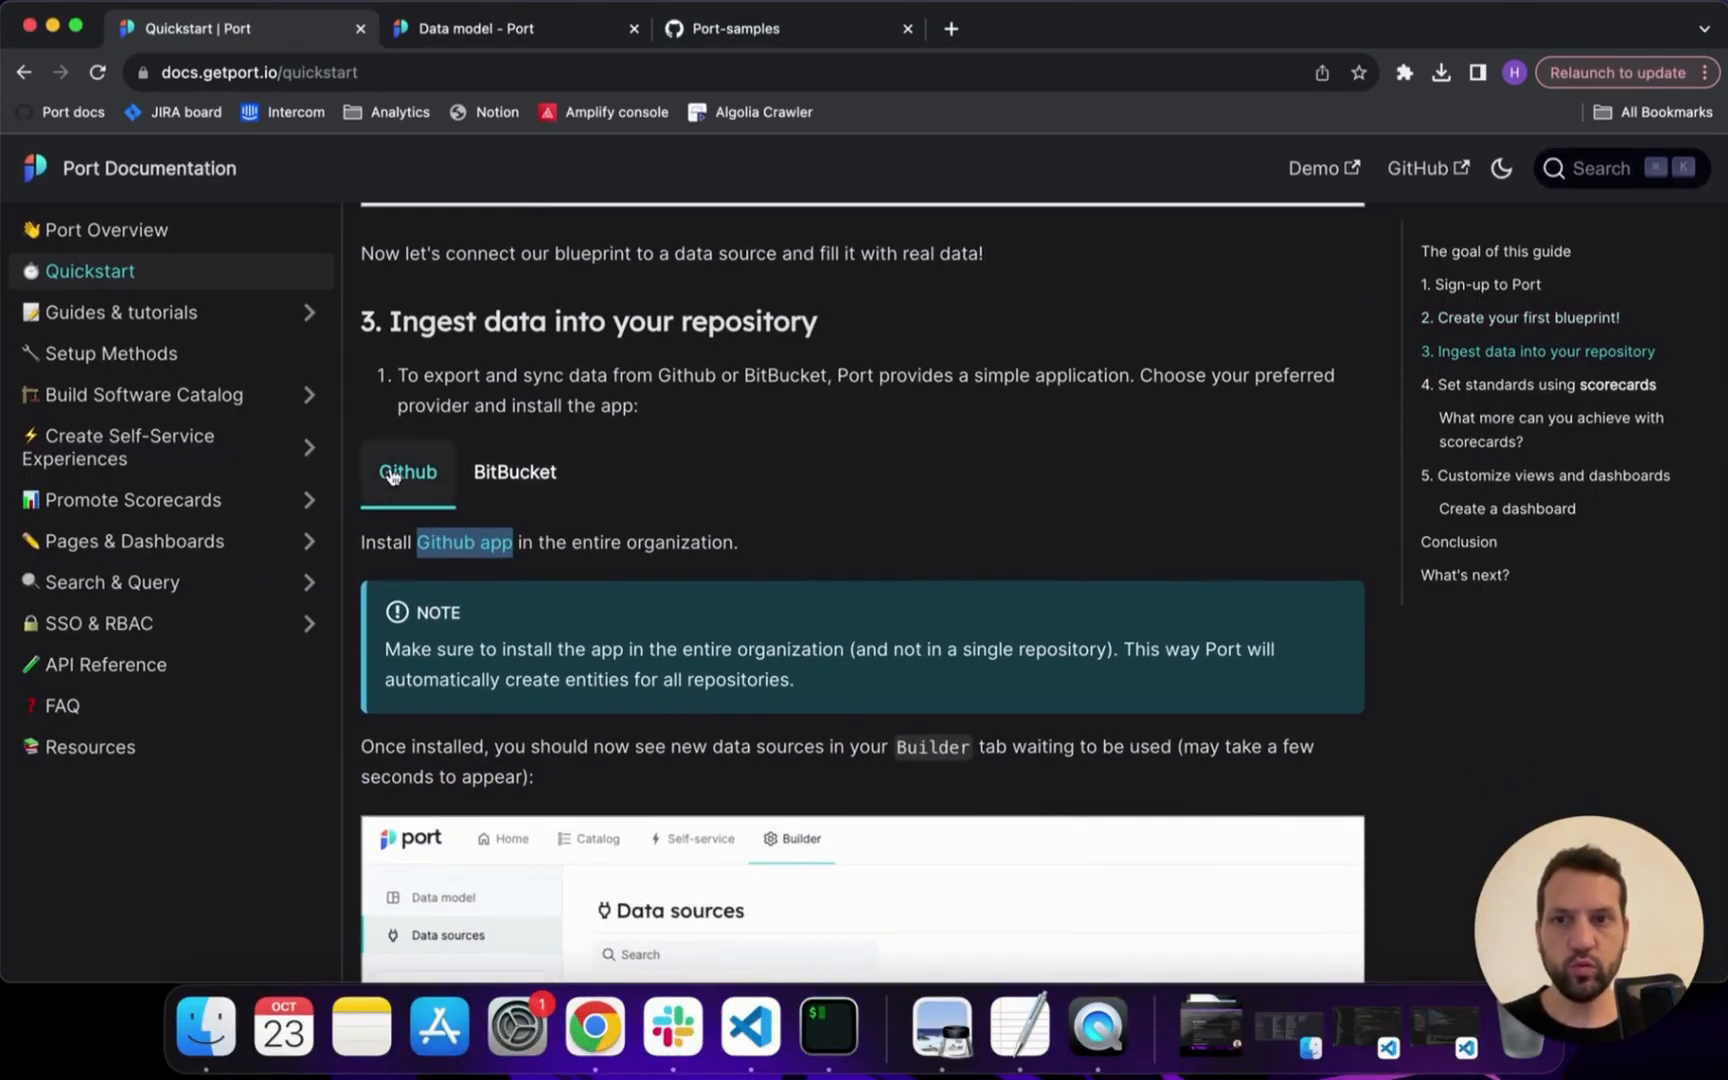
pyautogui.click(592, 408)
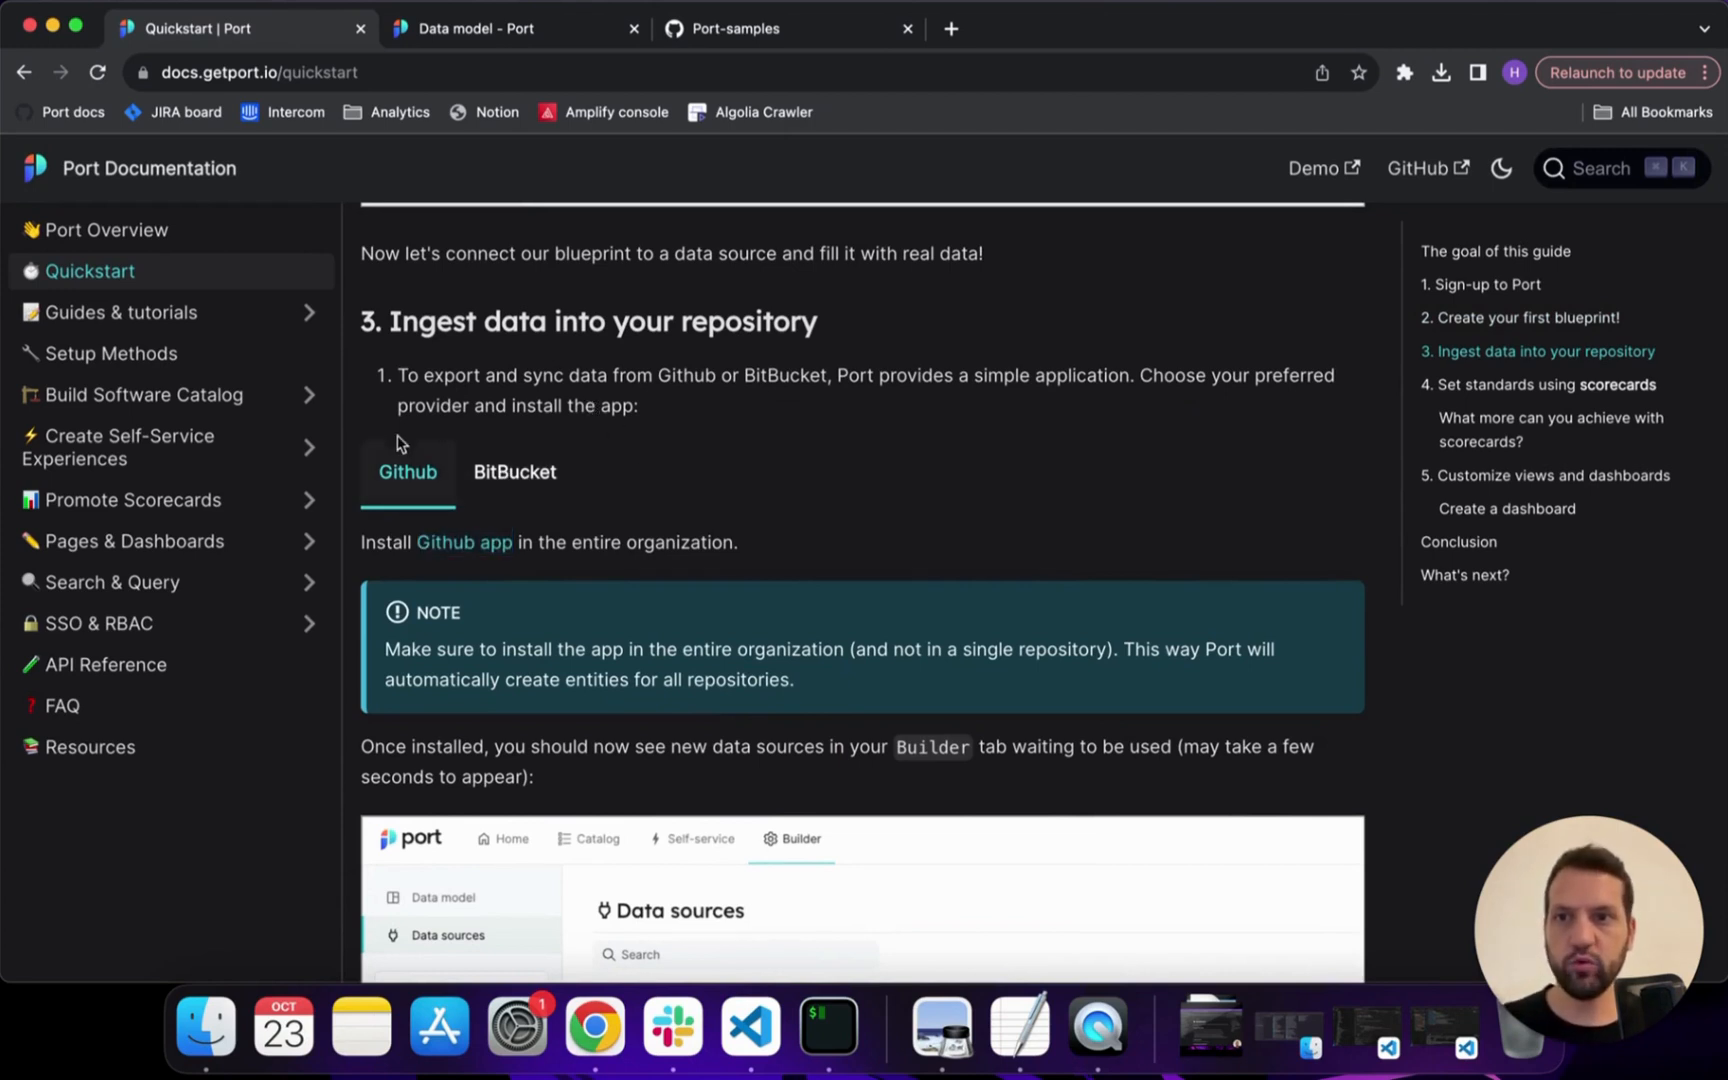
pyautogui.rightClick(453, 551)
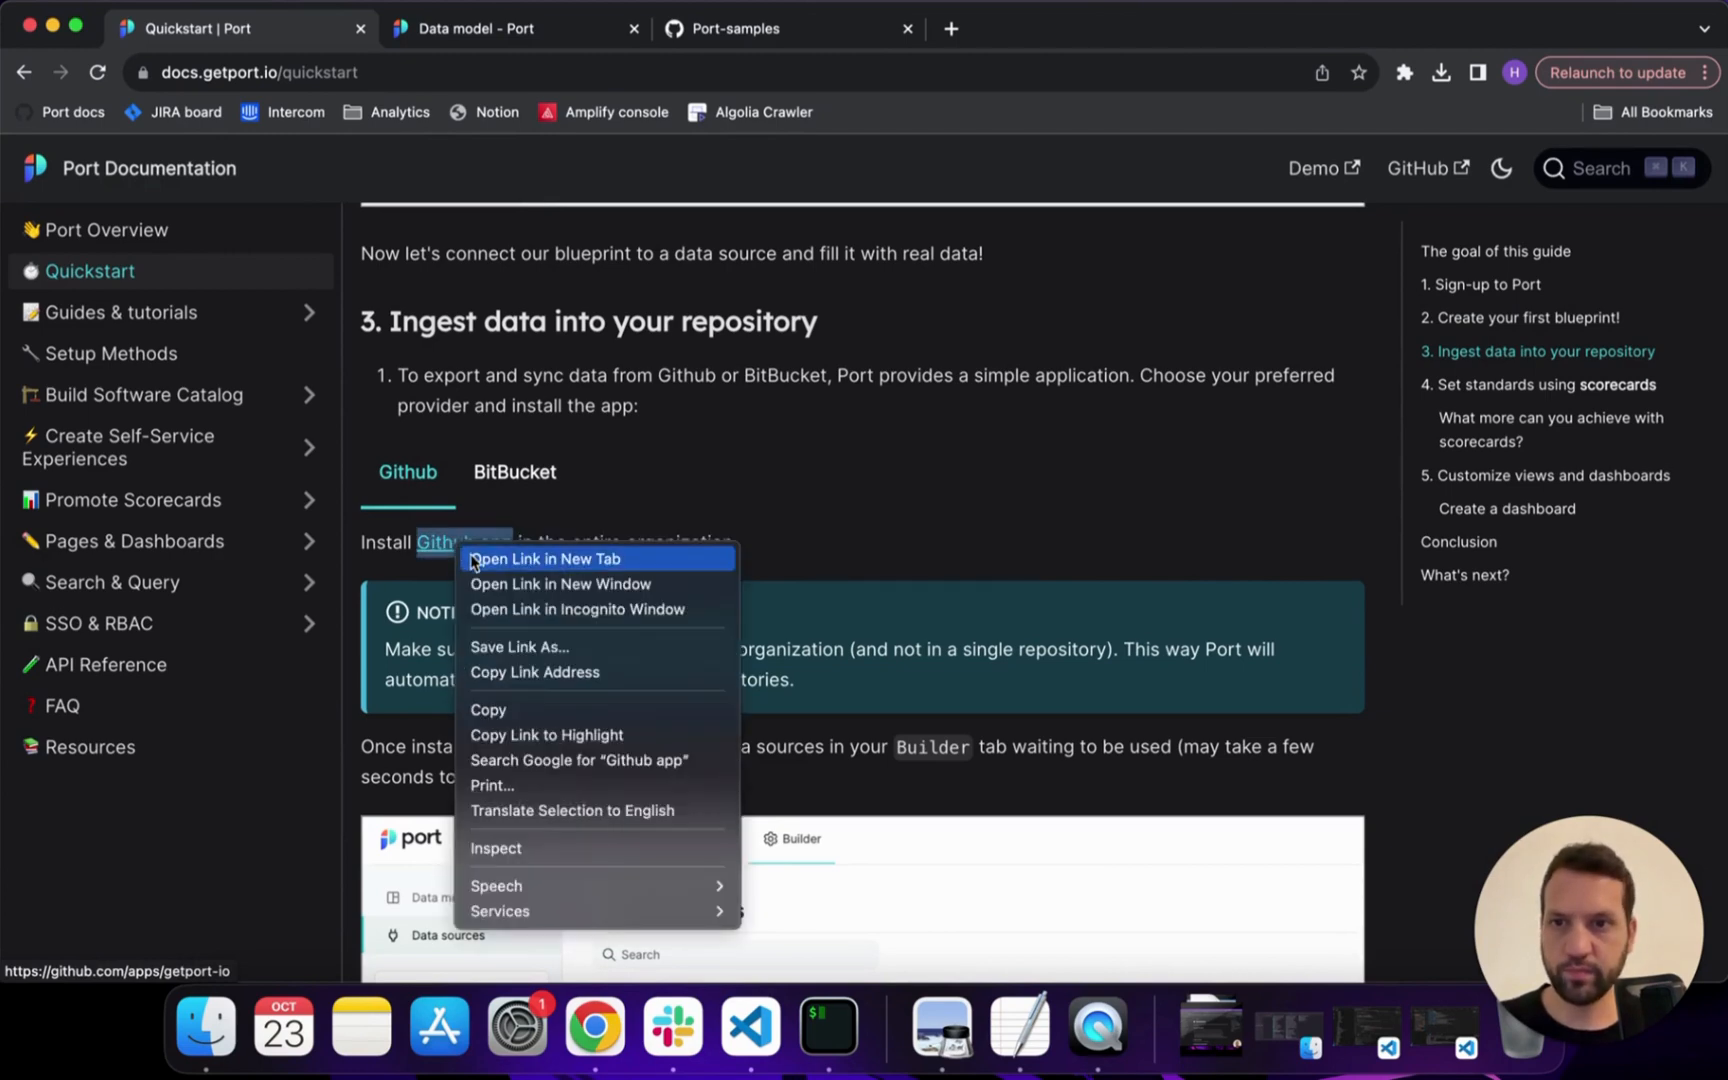
pyautogui.click(473, 560)
pyautogui.click(460, 32)
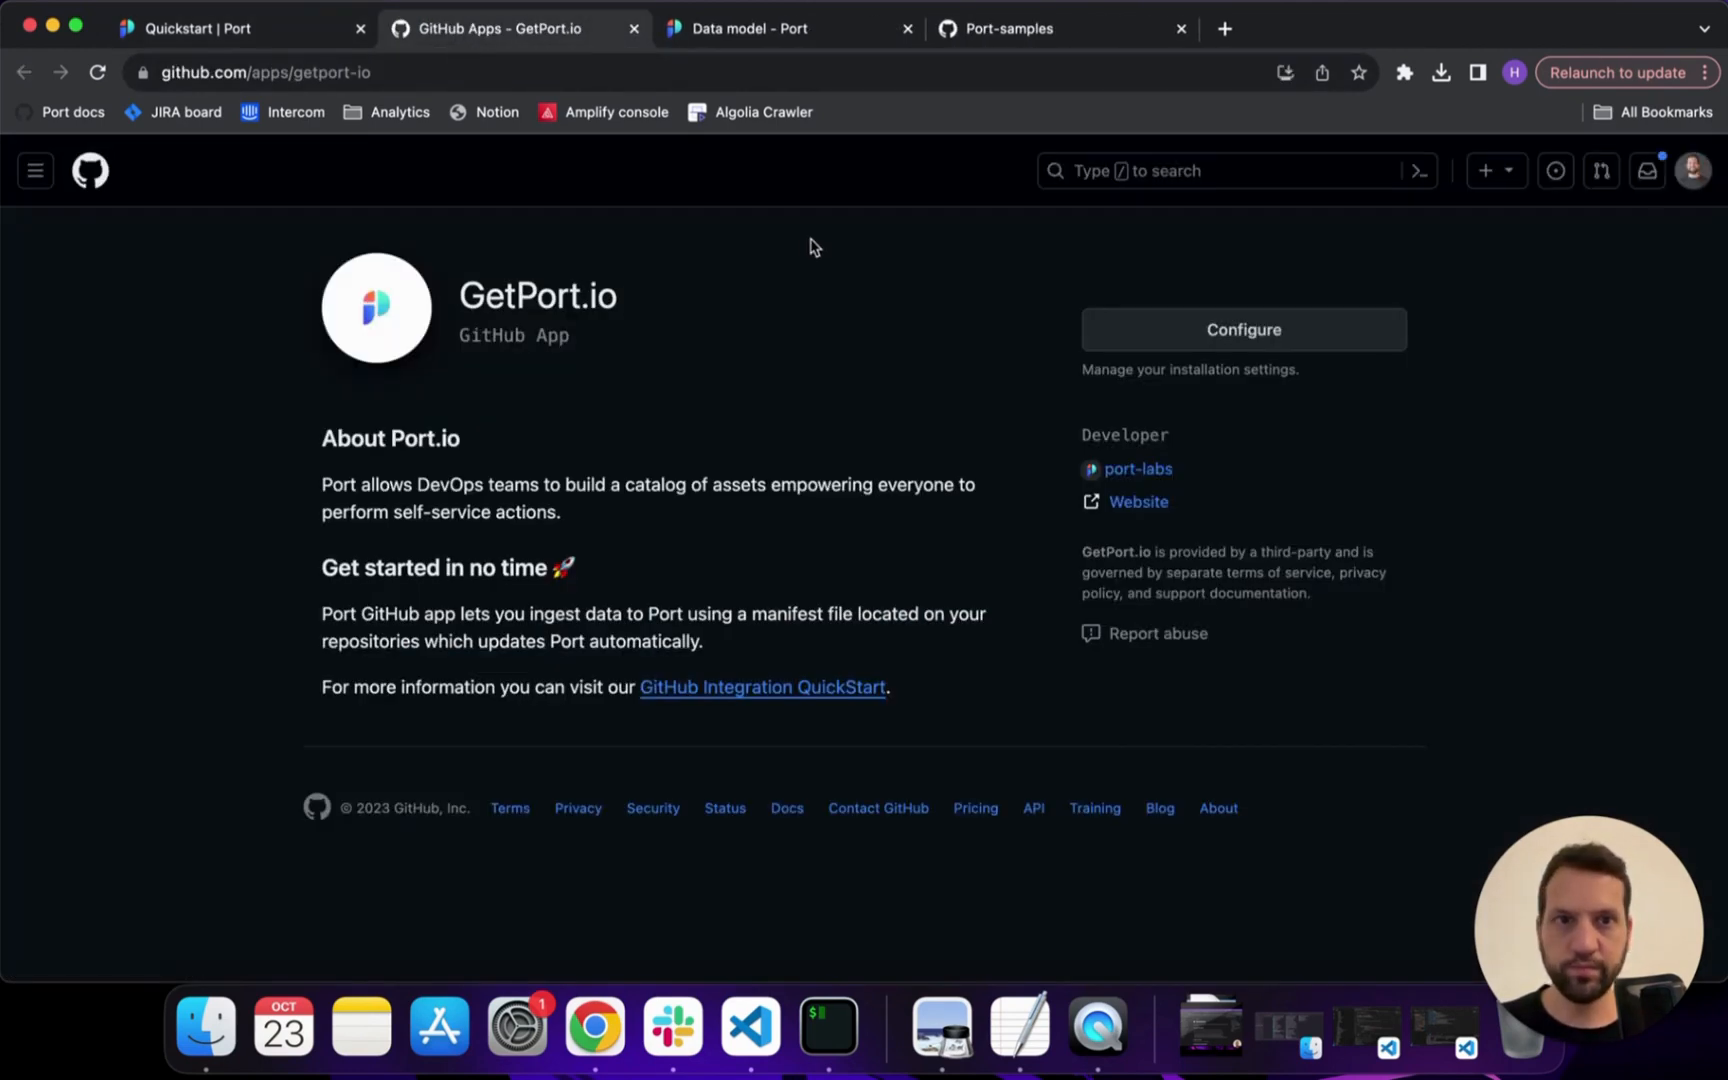
# Install the GetPort.io app on all repositories of the Port-samples organization, and open the data sources in Port's Builder
pyautogui.click(1166, 330)
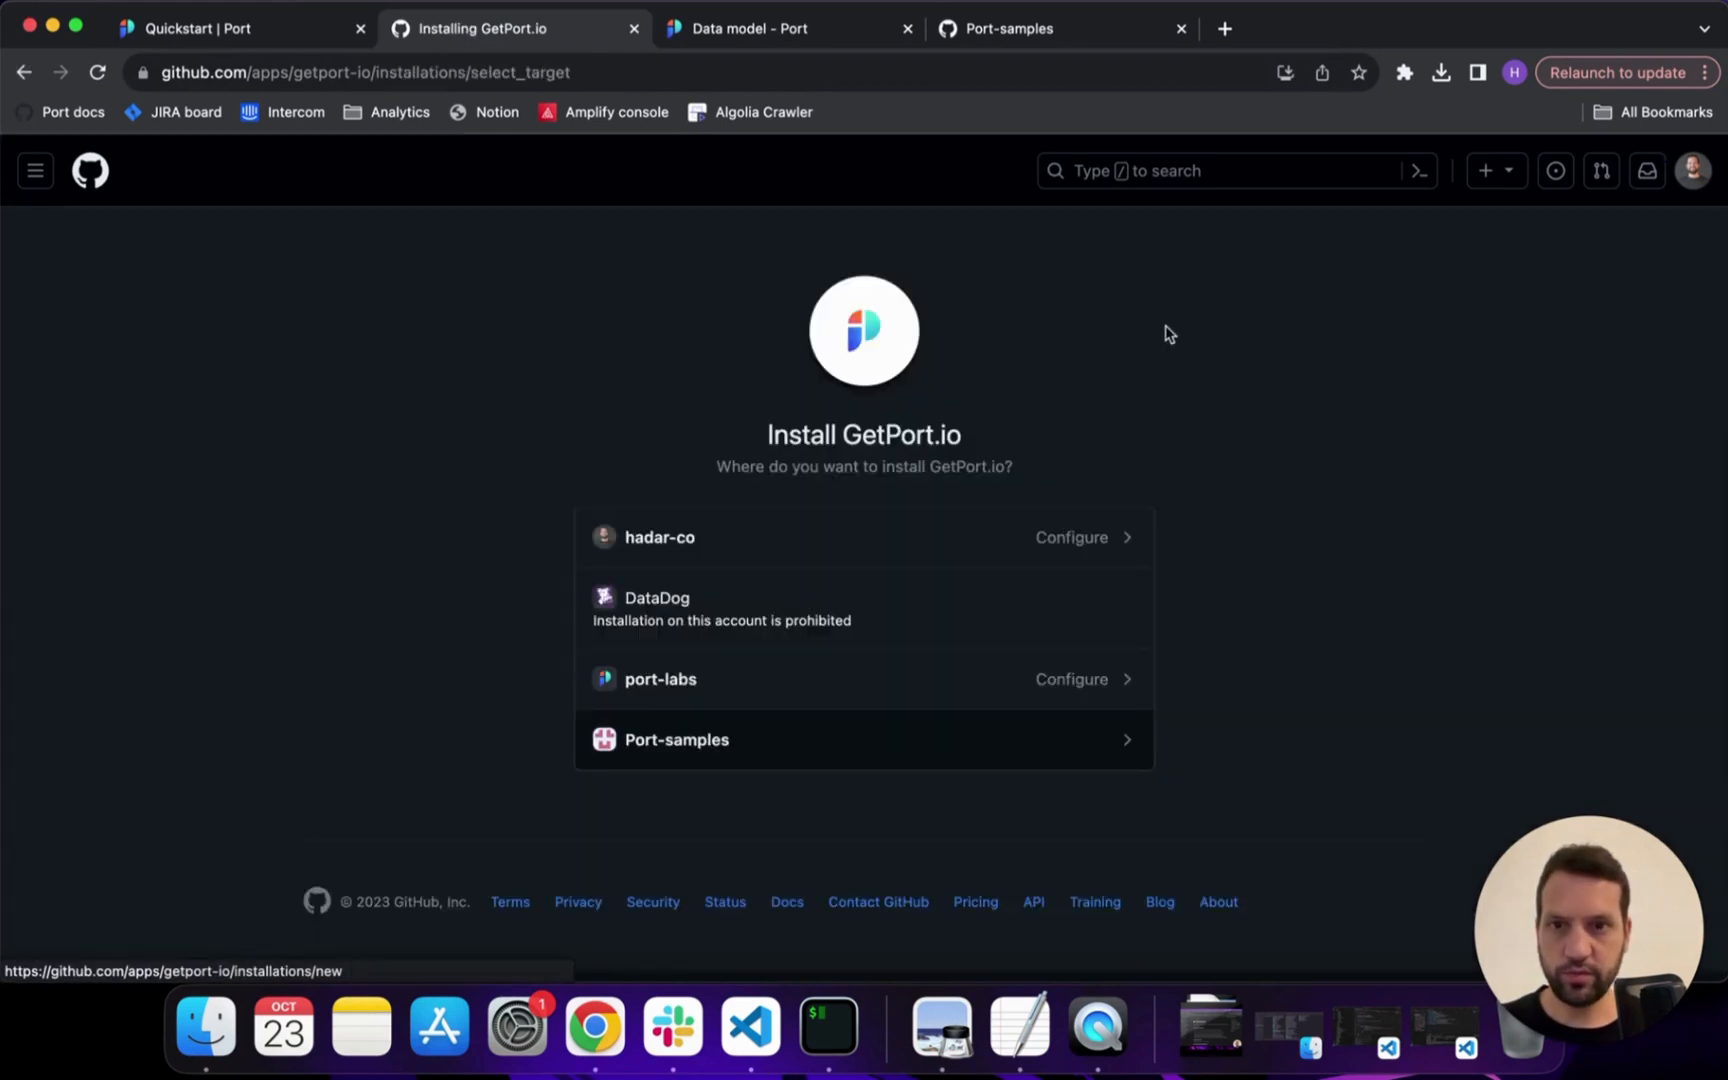
pyautogui.click(710, 755)
pyautogui.scroll(-5, 525, 648)
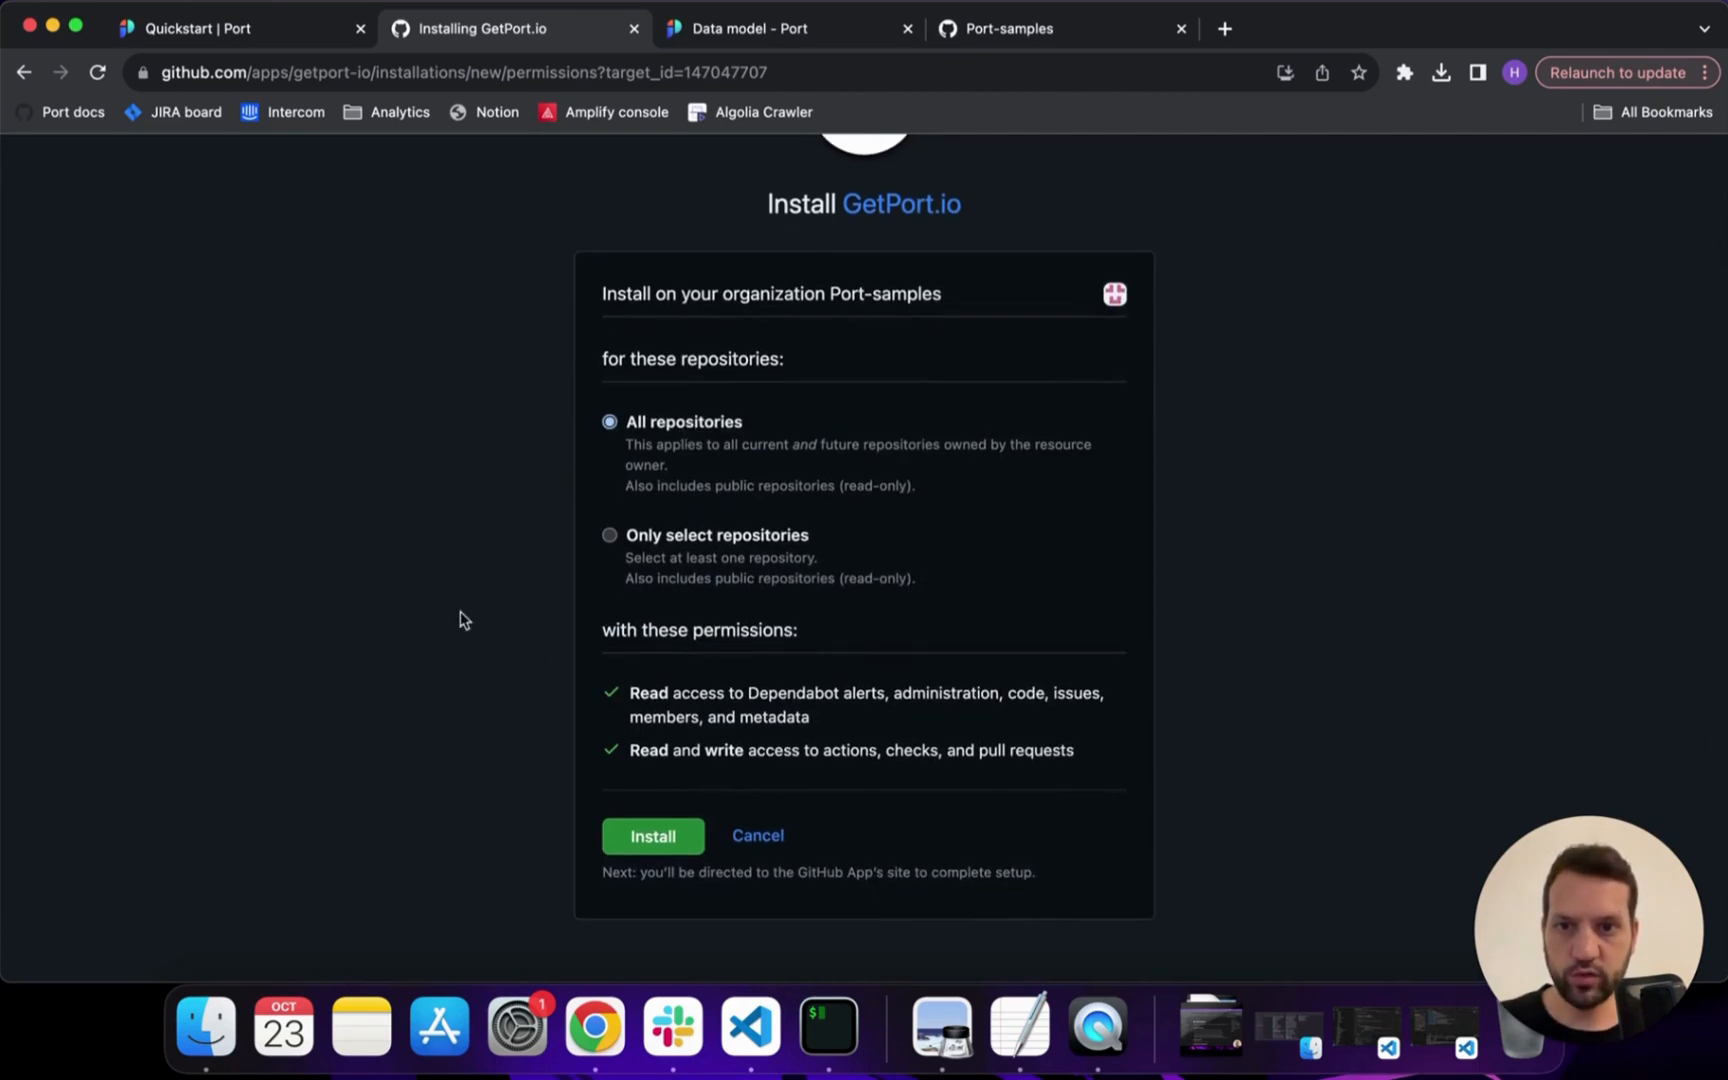
pyautogui.click(652, 836)
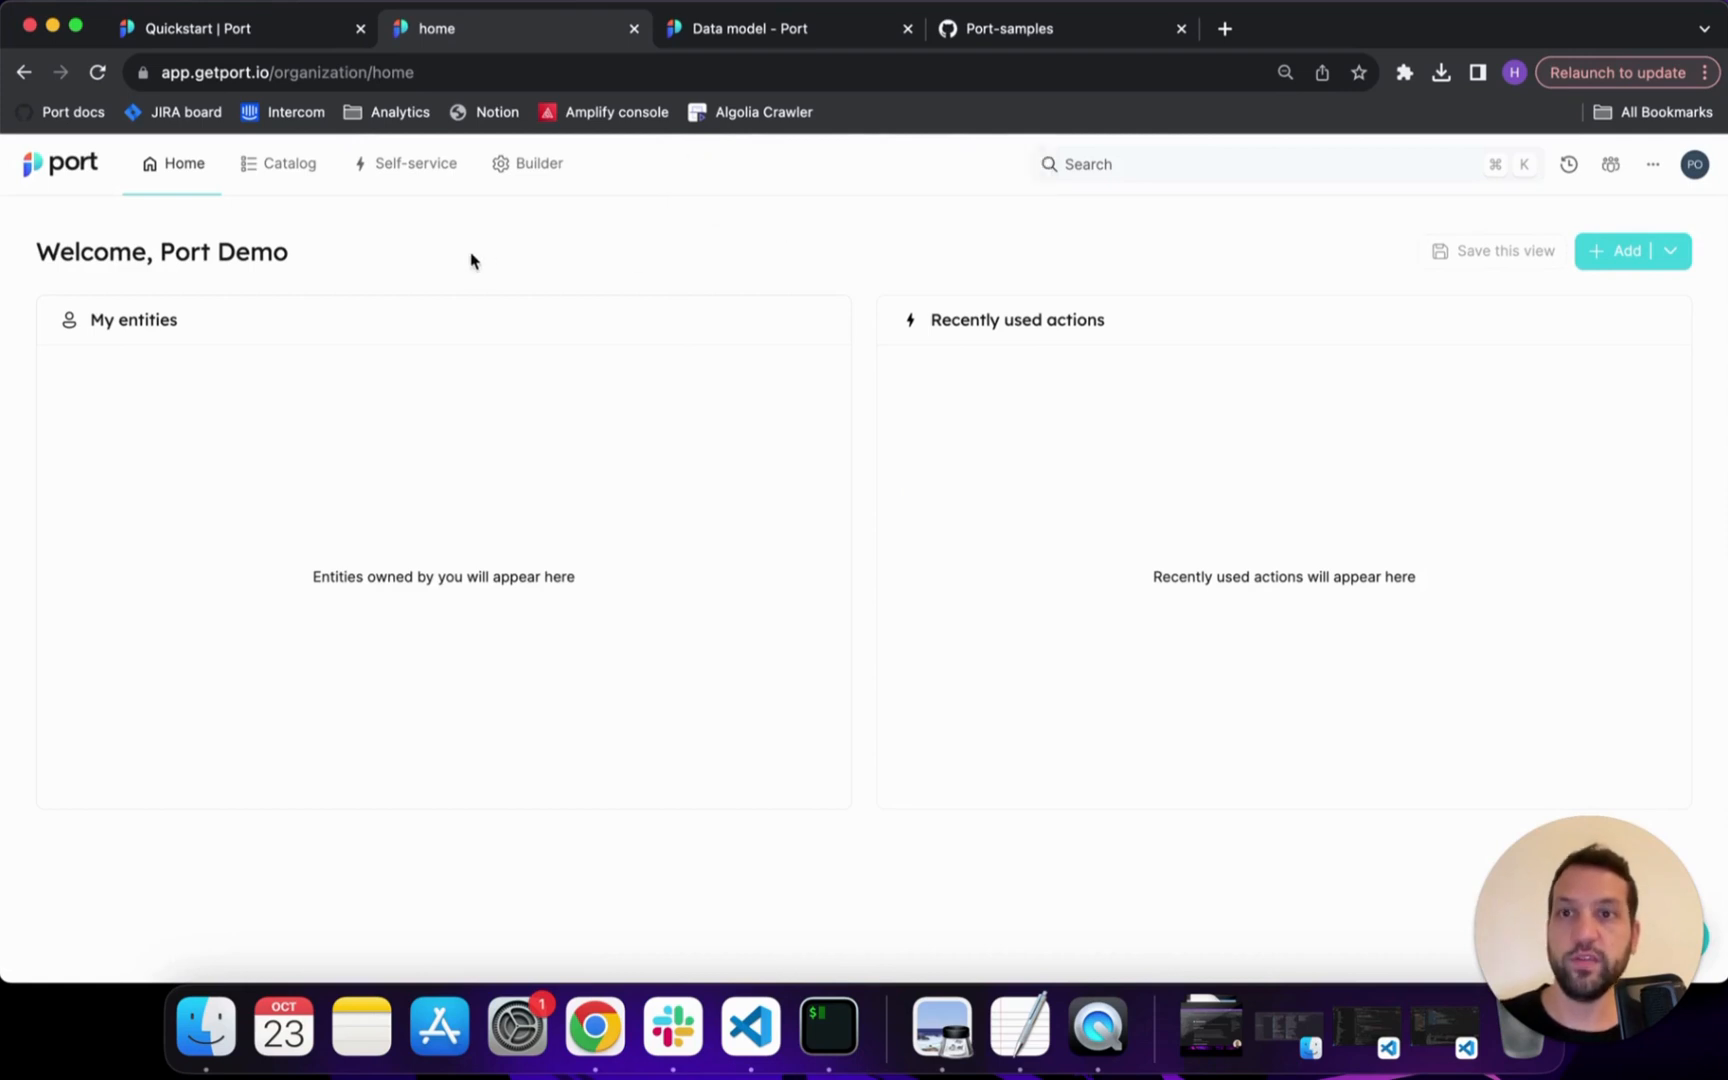
pyautogui.click(529, 178)
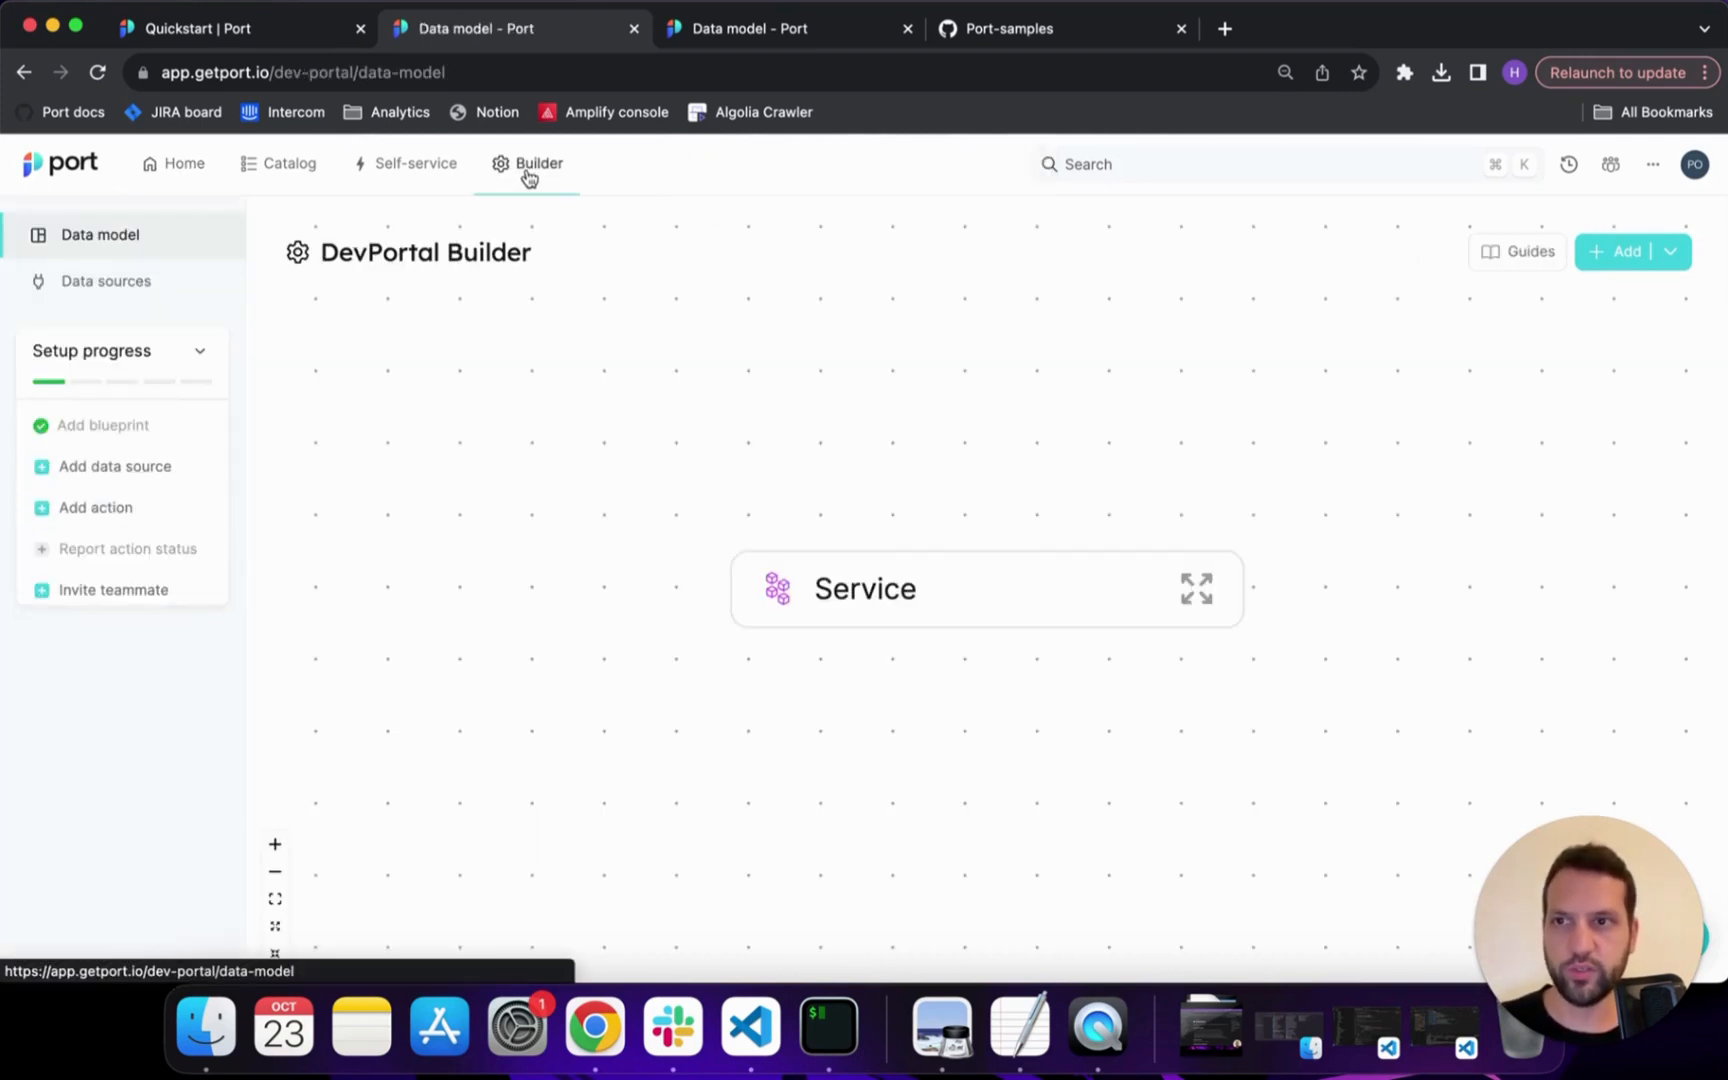
pyautogui.click(90, 289)
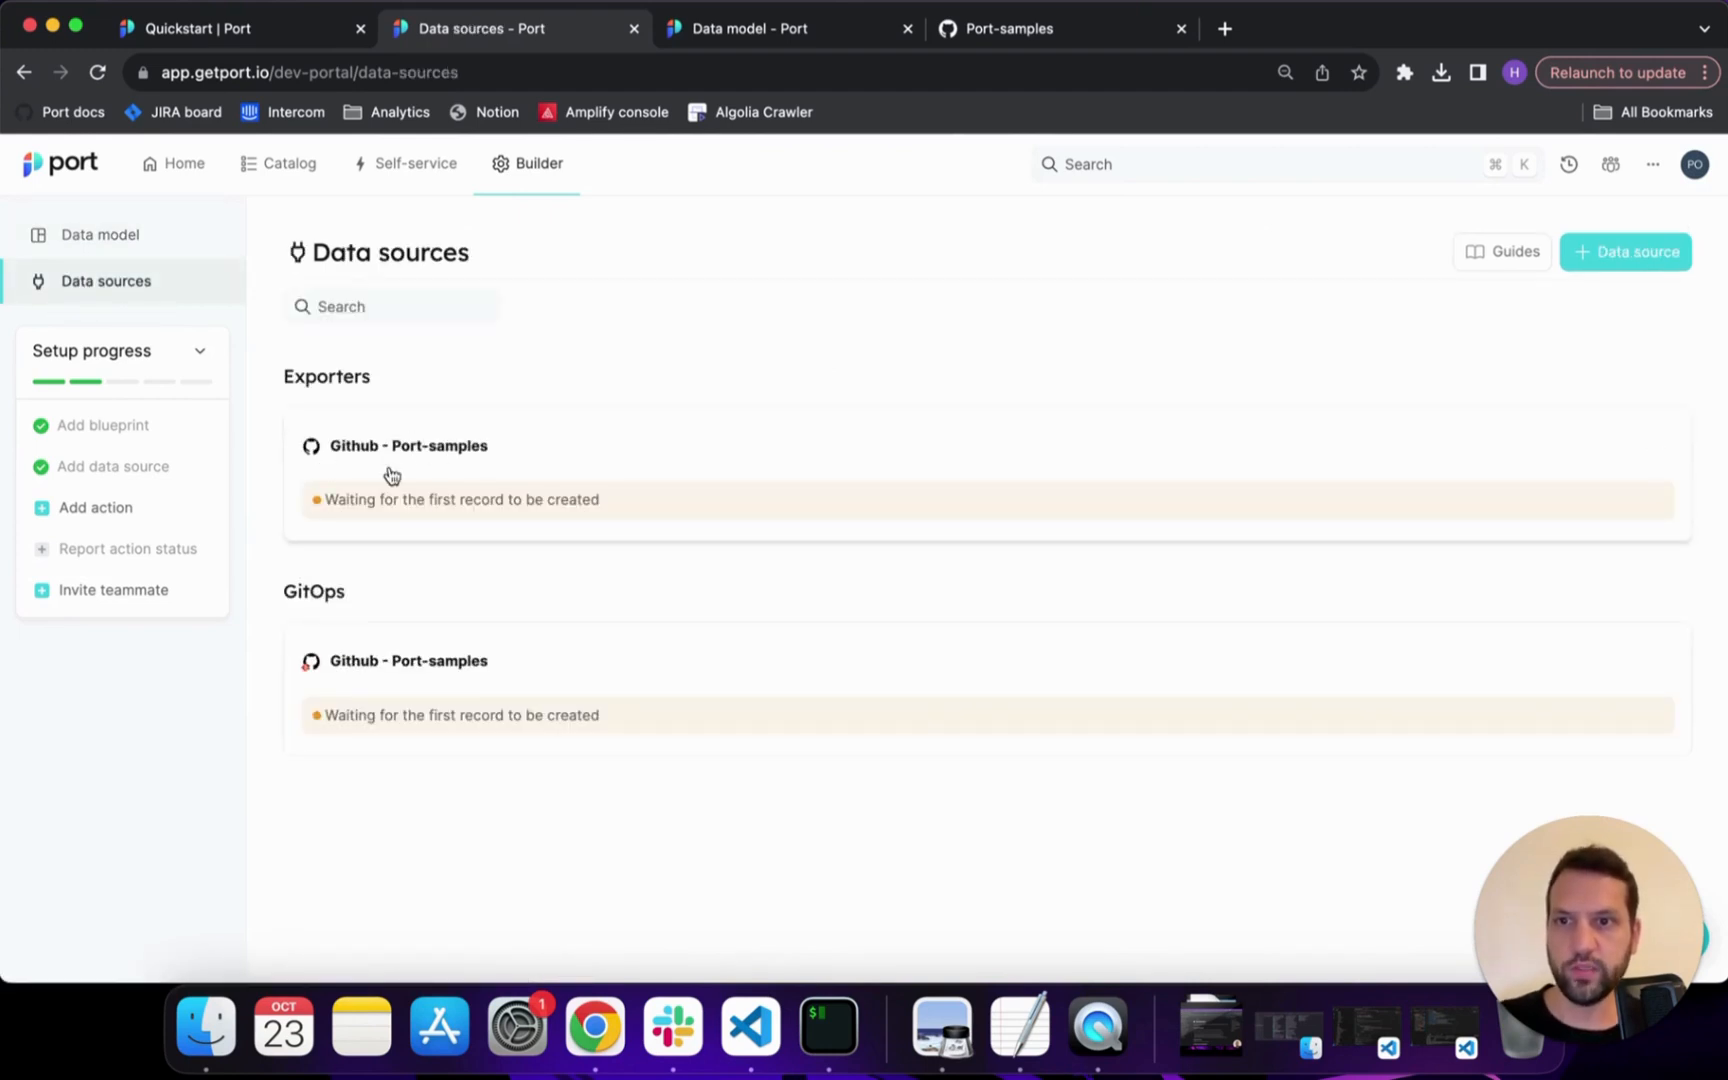
# In the Quickstart guide, expand the Github blueprint mapping and copy its YAML snippet
pyautogui.click(246, 36)
pyautogui.scroll(-6, 505, 472)
pyautogui.scroll(-5, 512, 477)
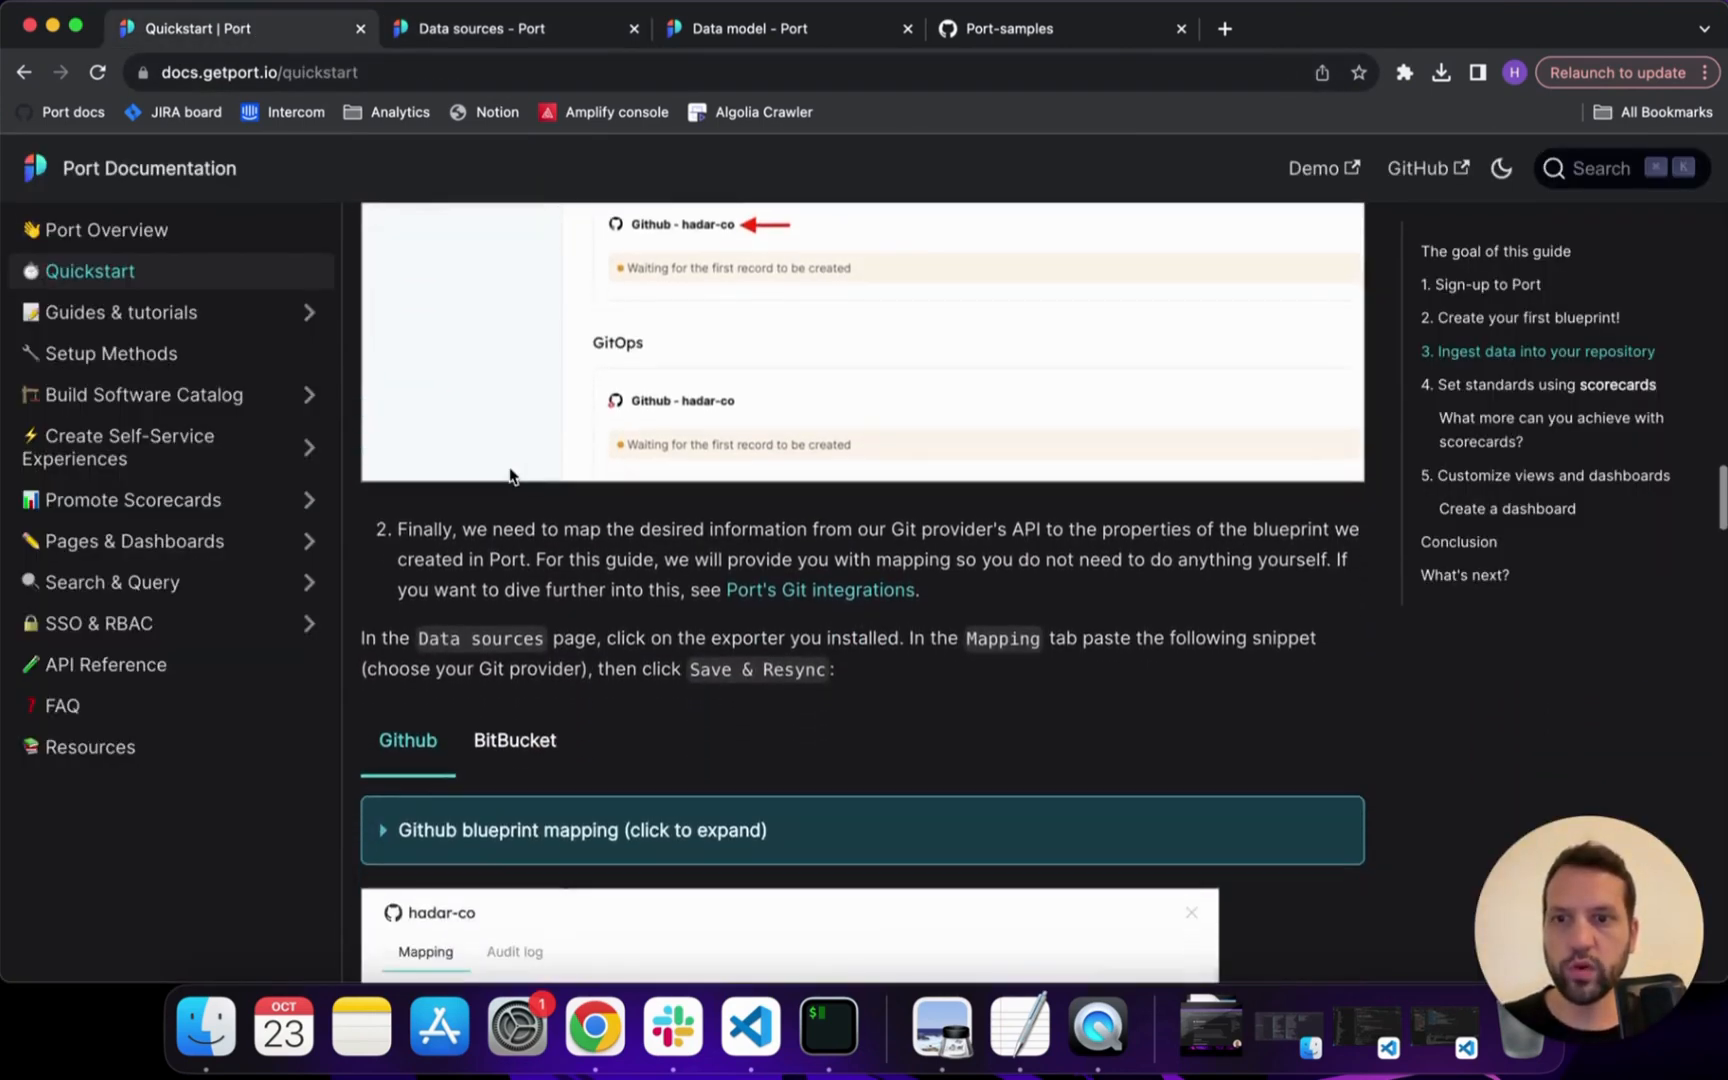
pyautogui.scroll(2, 609, 417)
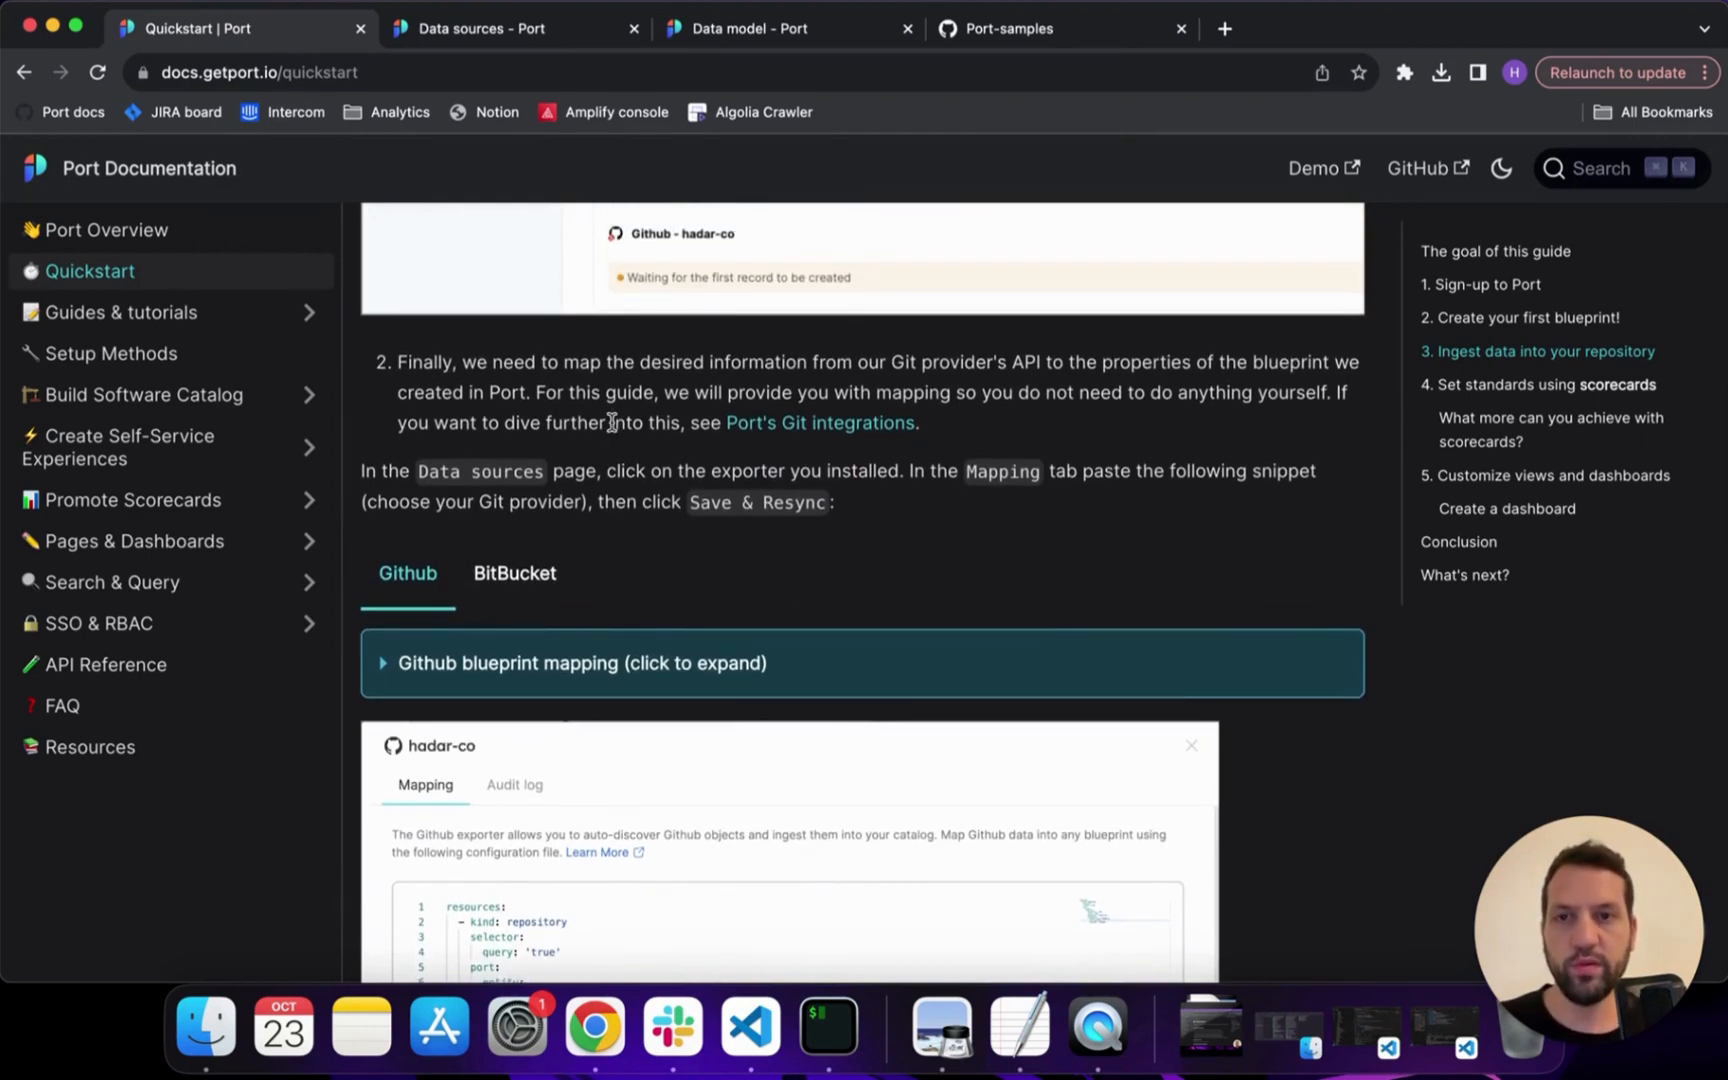
pyautogui.click(427, 659)
pyautogui.scroll(-3, 656, 663)
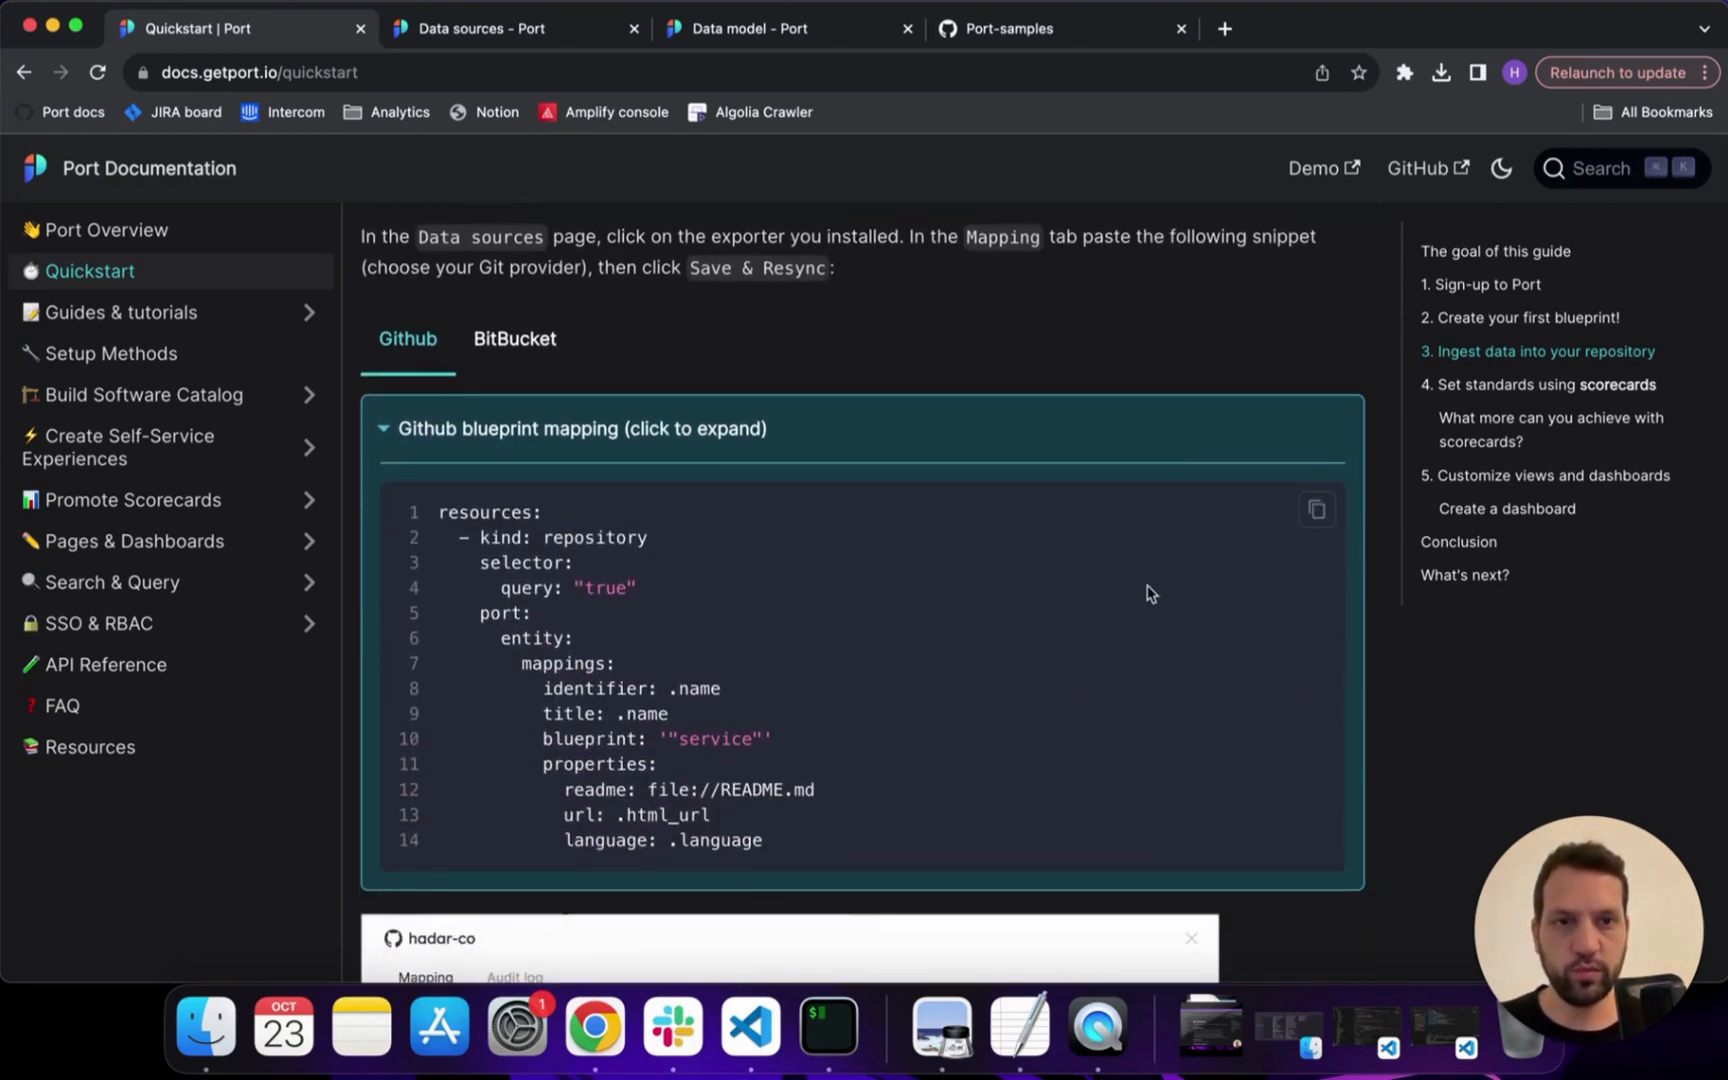
pyautogui.click(1316, 510)
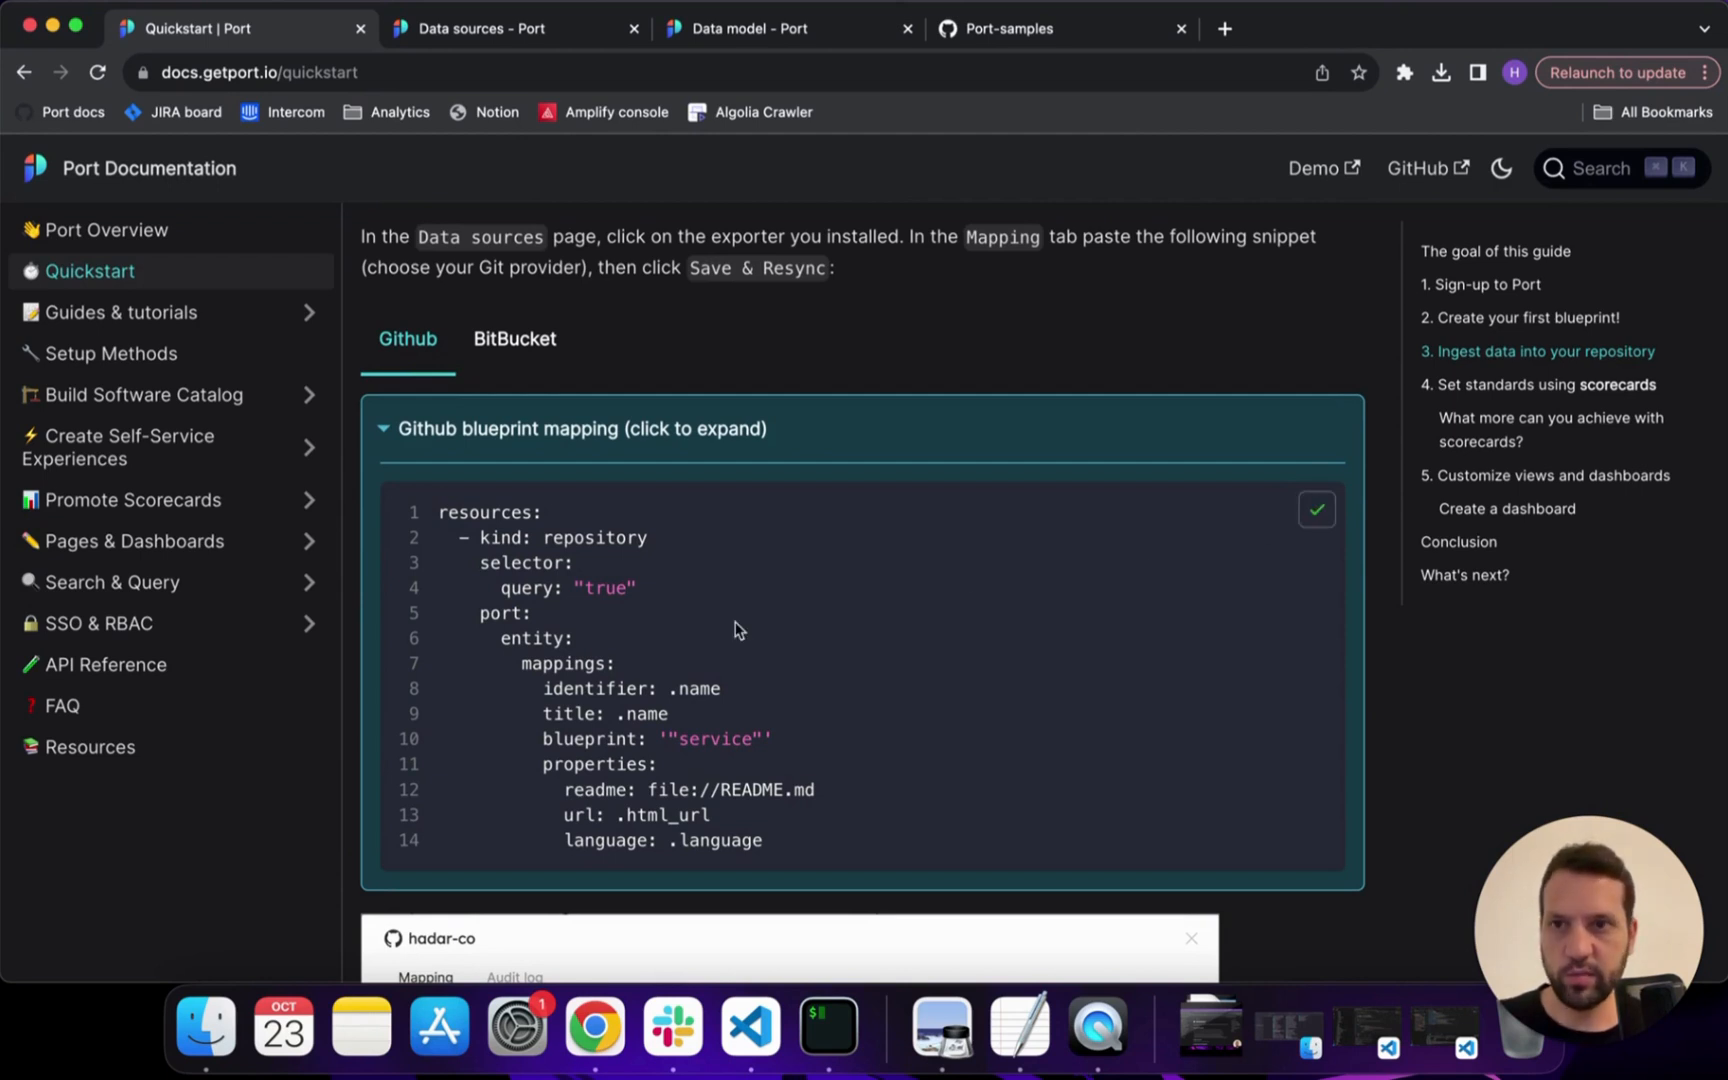
# Insert the copied YAML as the mapping of the Github - Port-samples exporter, and save and resync it
pyautogui.click(511, 31)
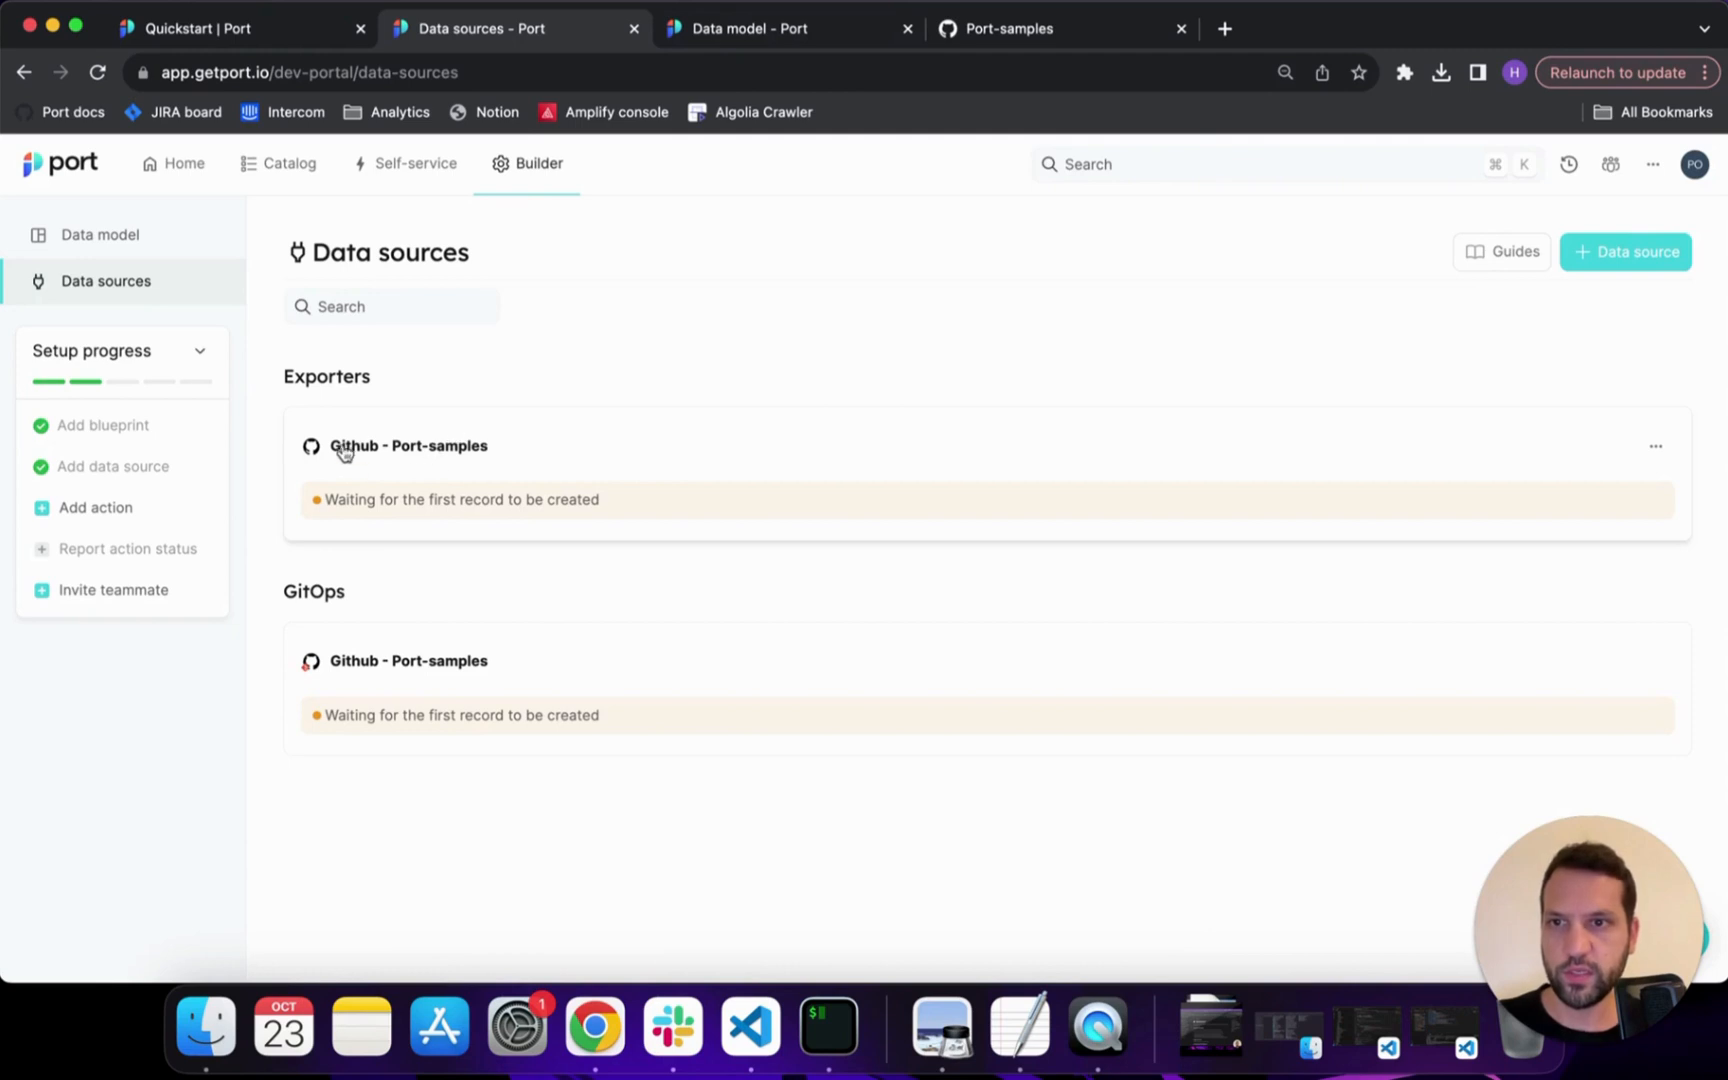
pyautogui.click(449, 463)
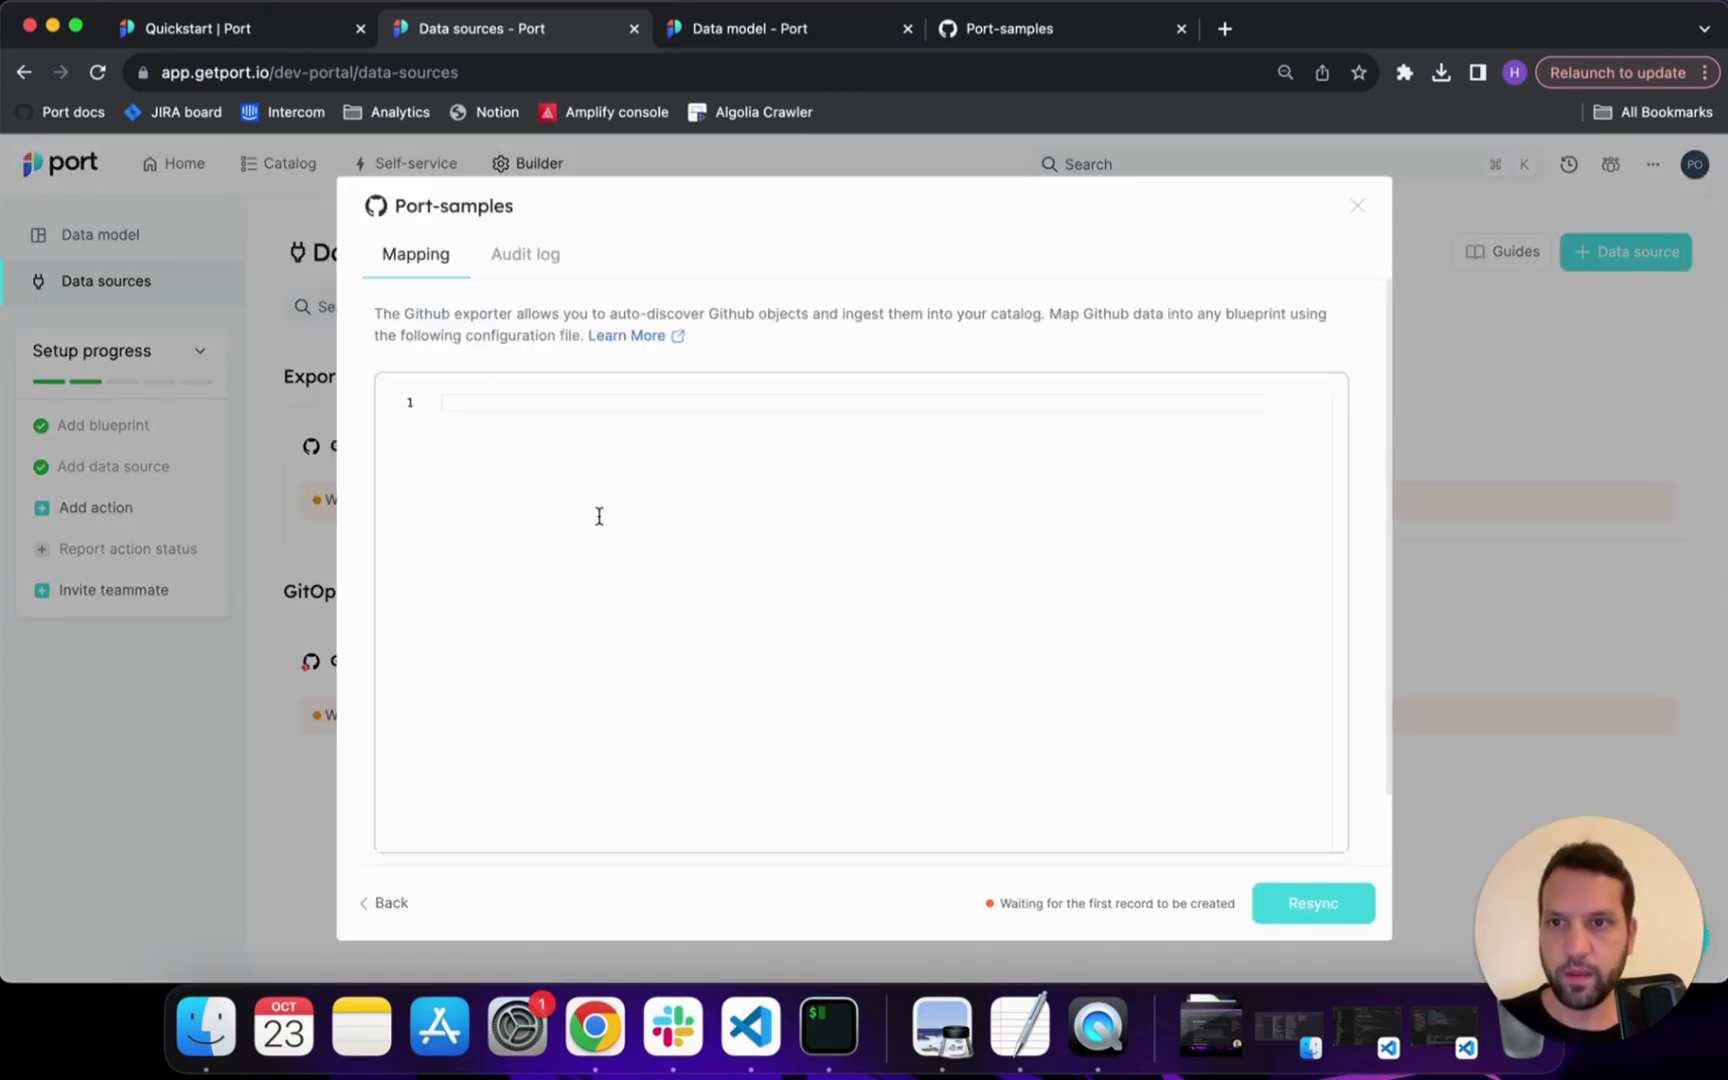
pyautogui.press('super+v')
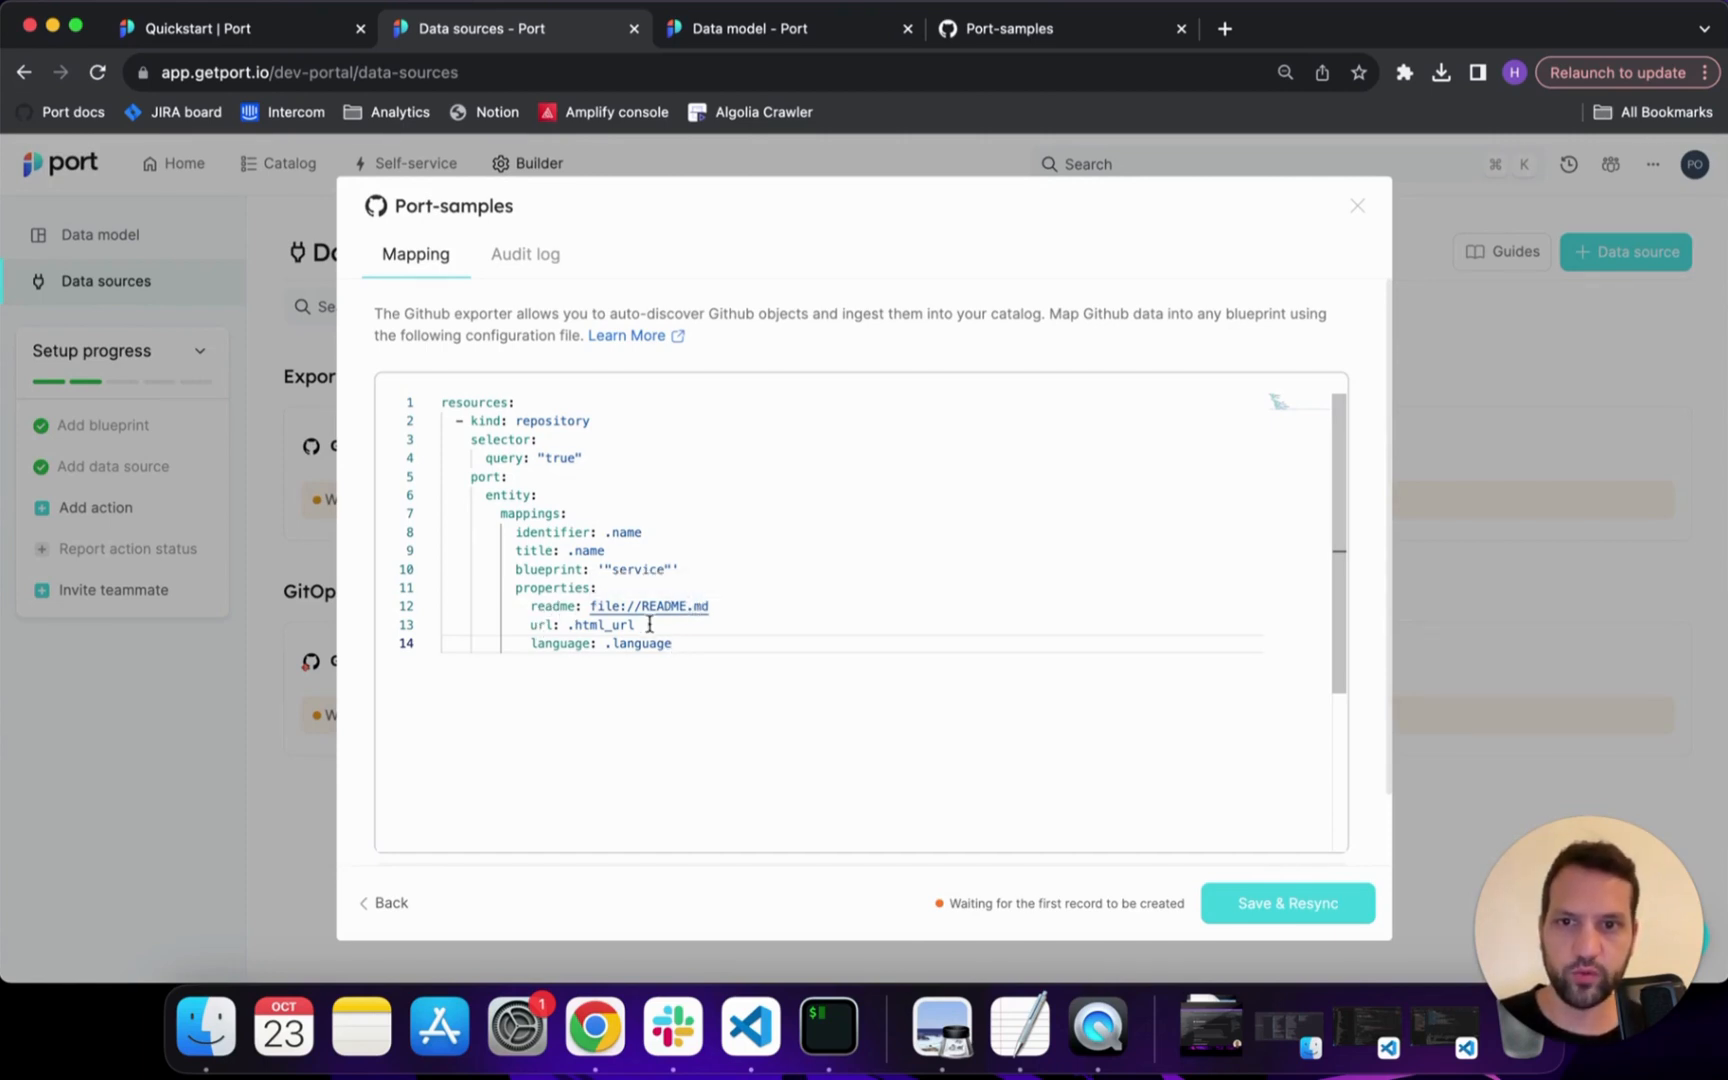
pyautogui.click(1258, 912)
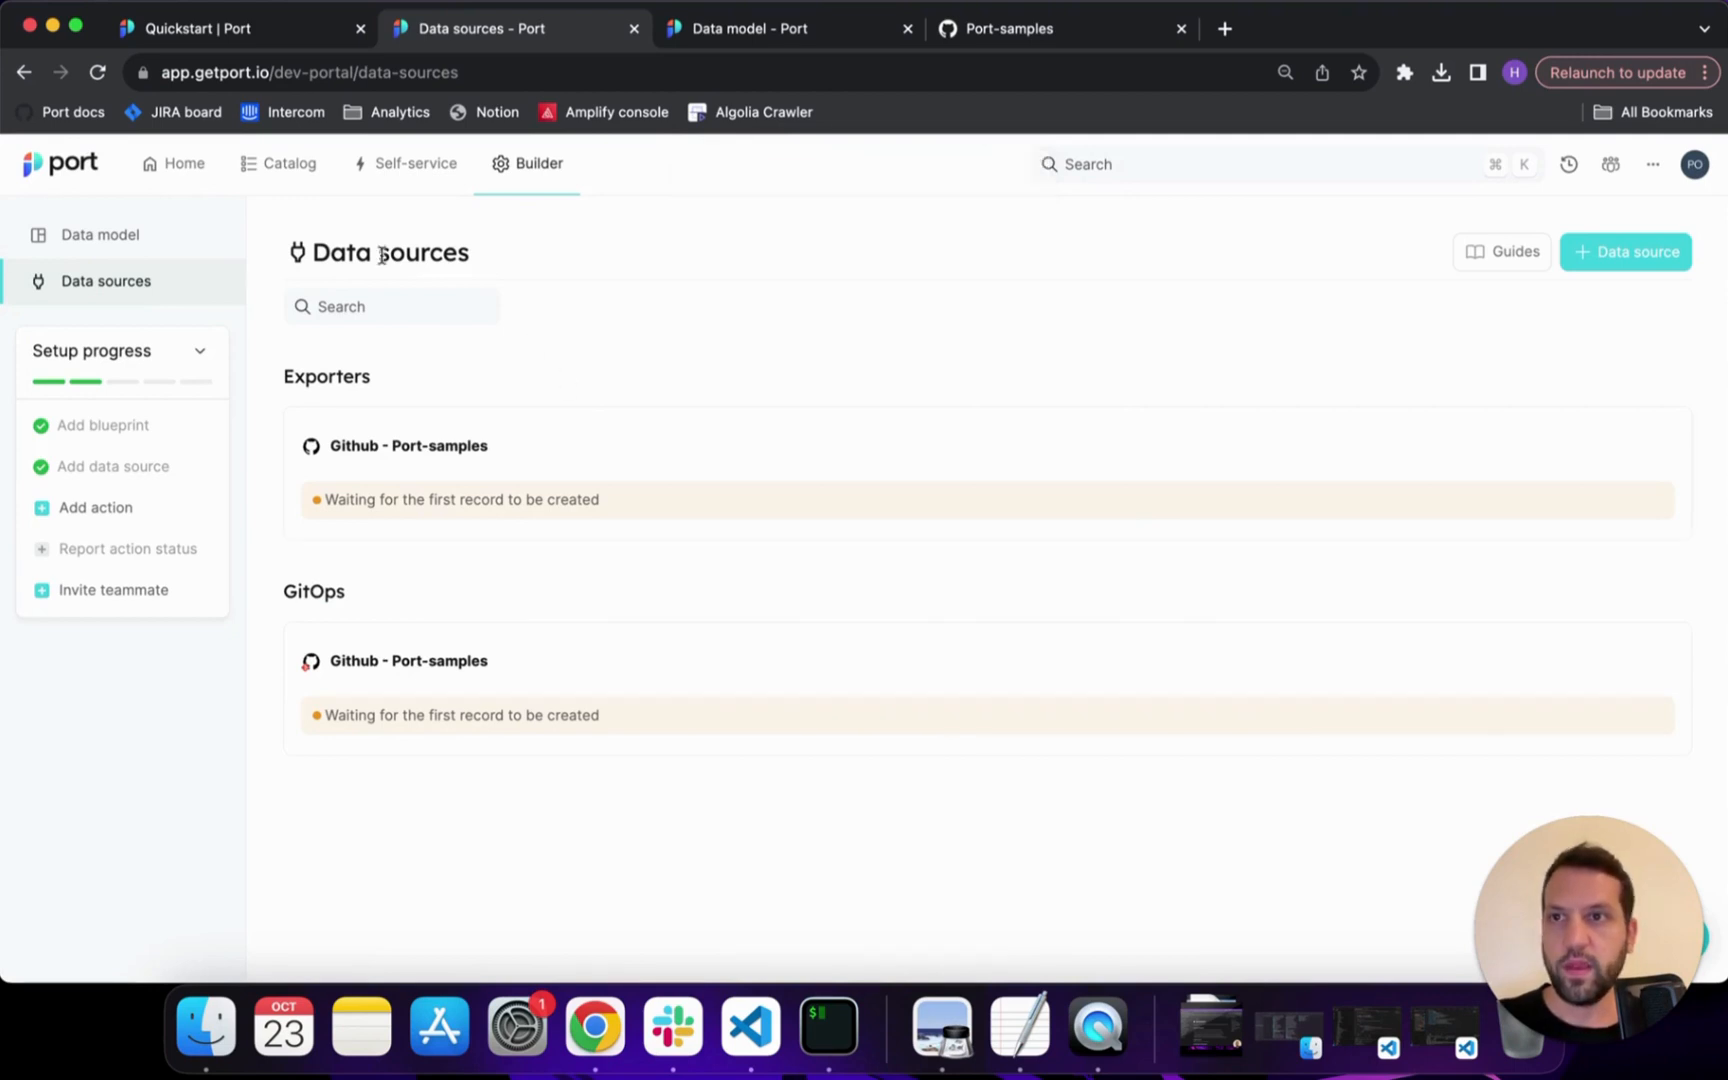
# View the ingested services in the catalog and examine the README of the AwesomeService entity
pyautogui.click(274, 170)
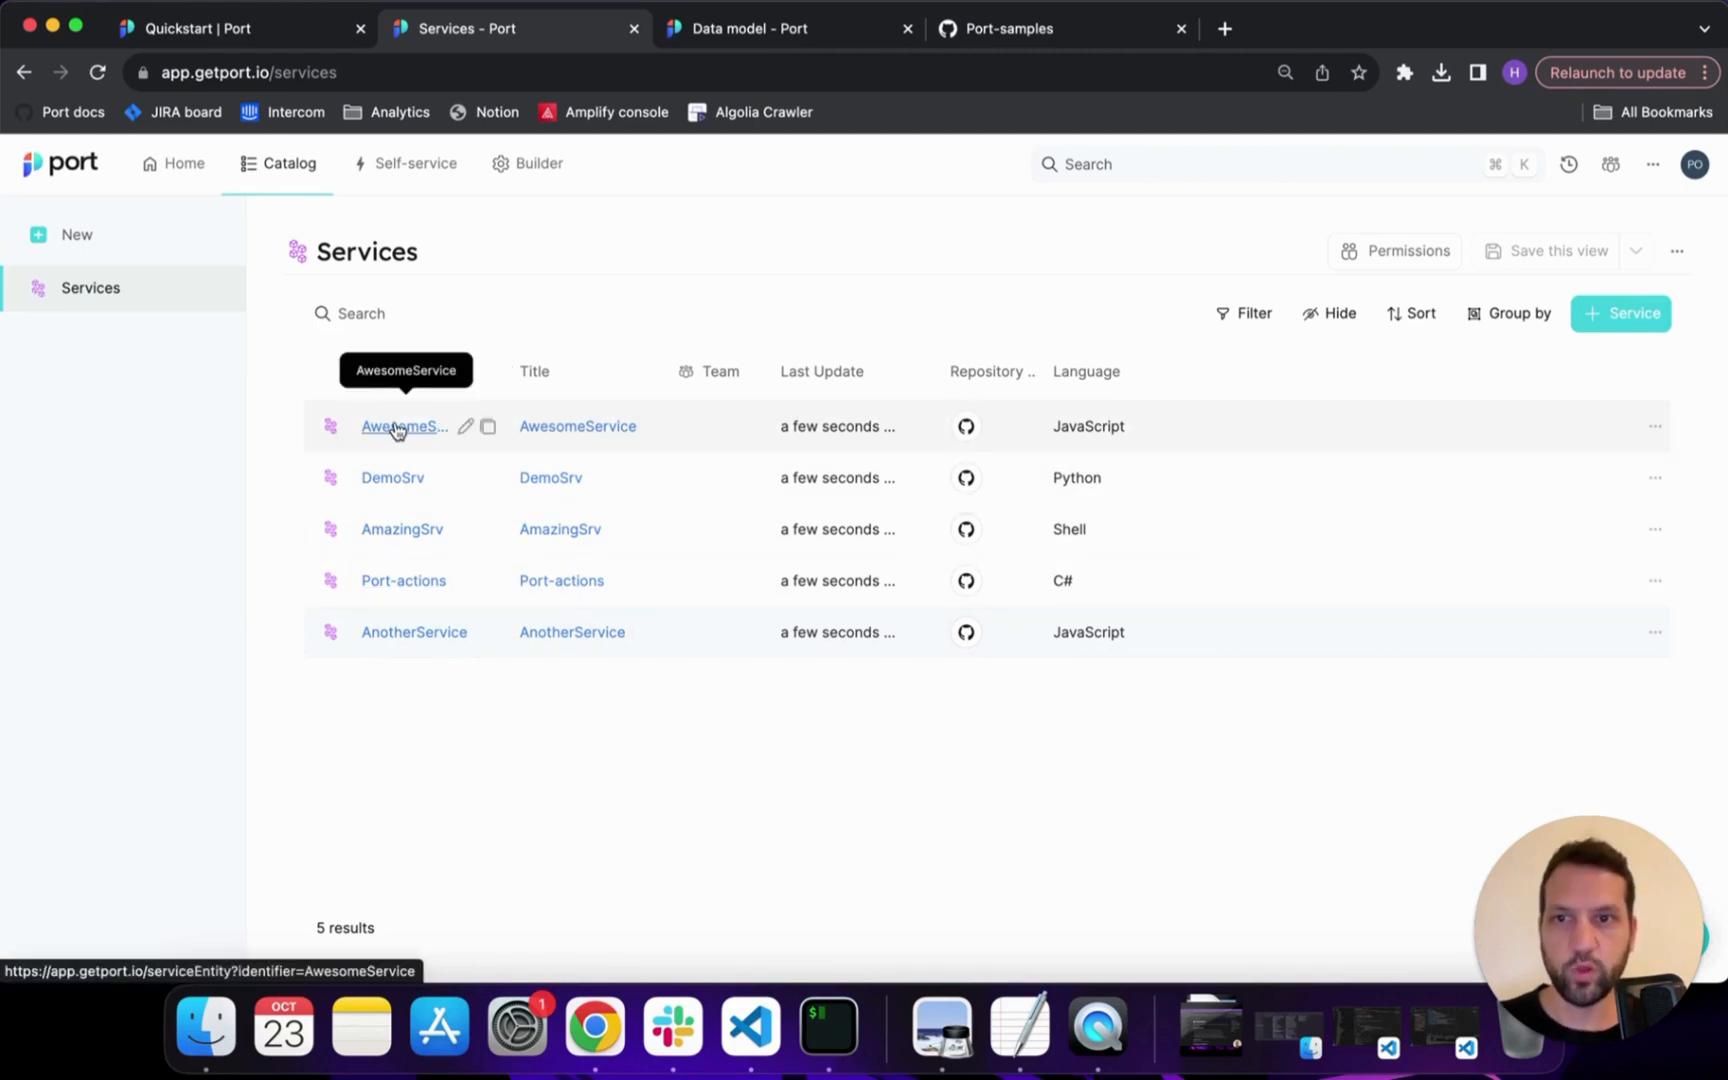
pyautogui.click(397, 430)
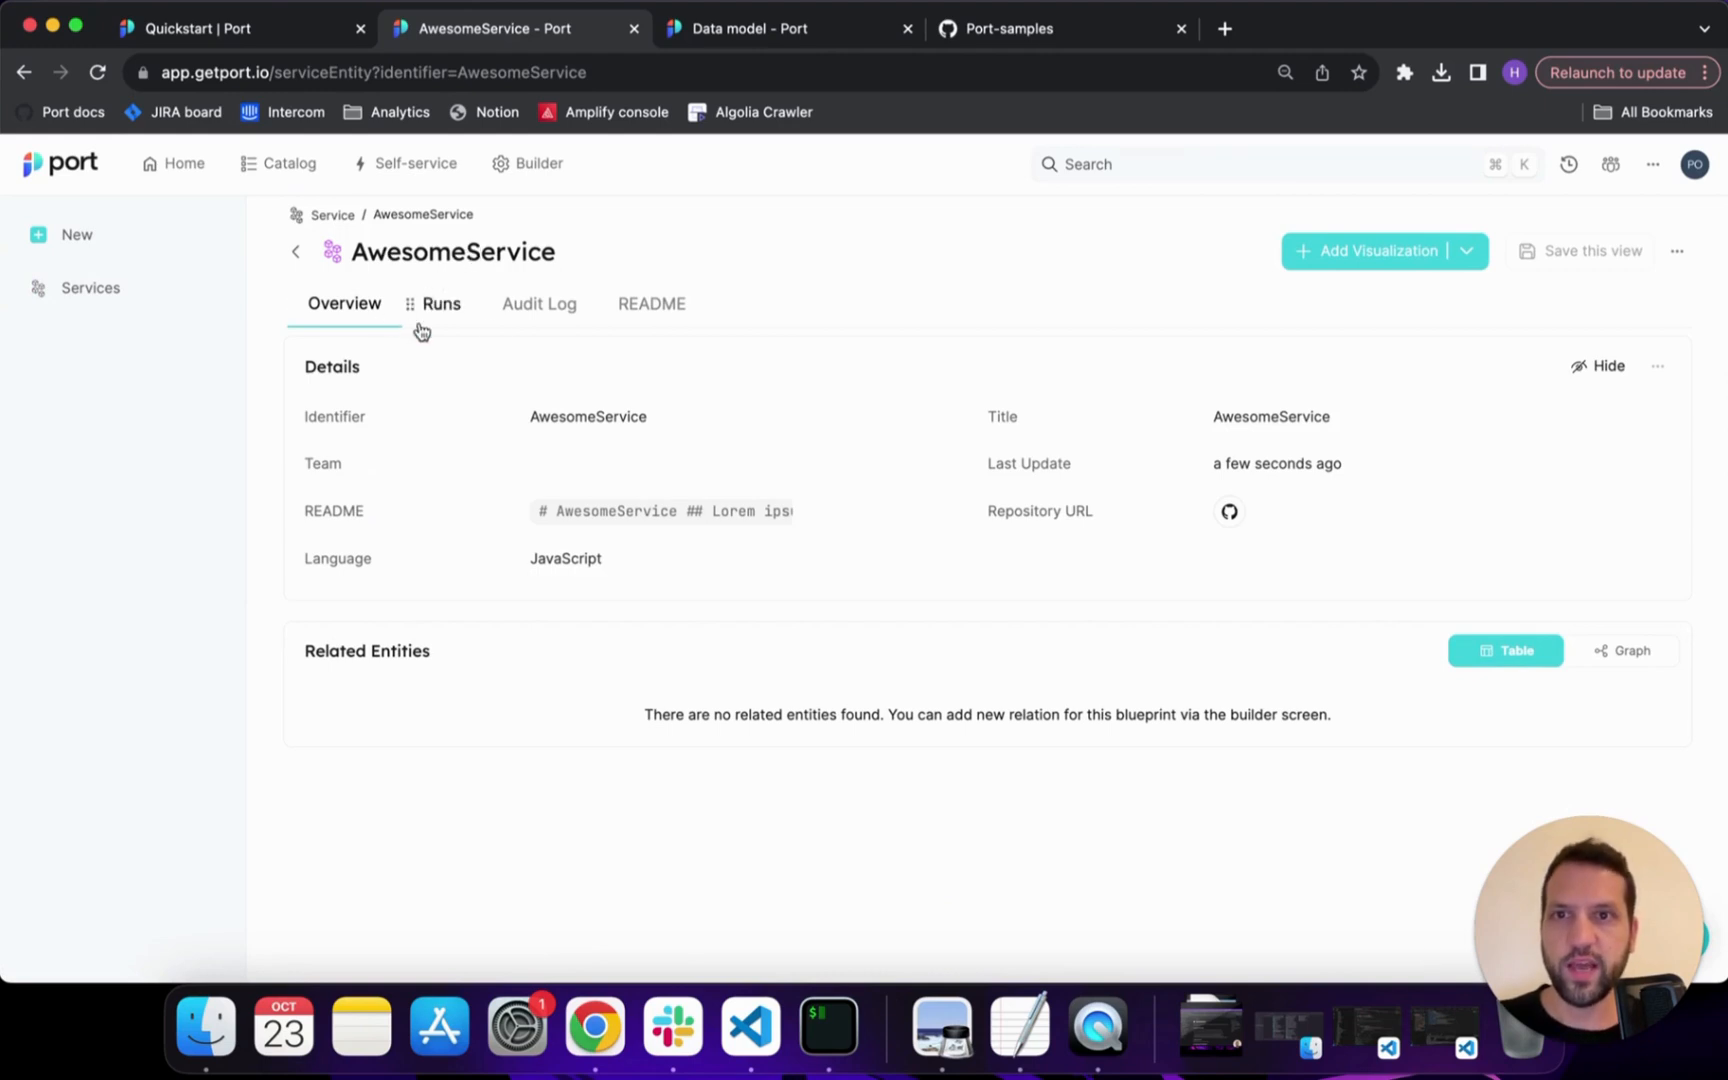
pyautogui.click(658, 308)
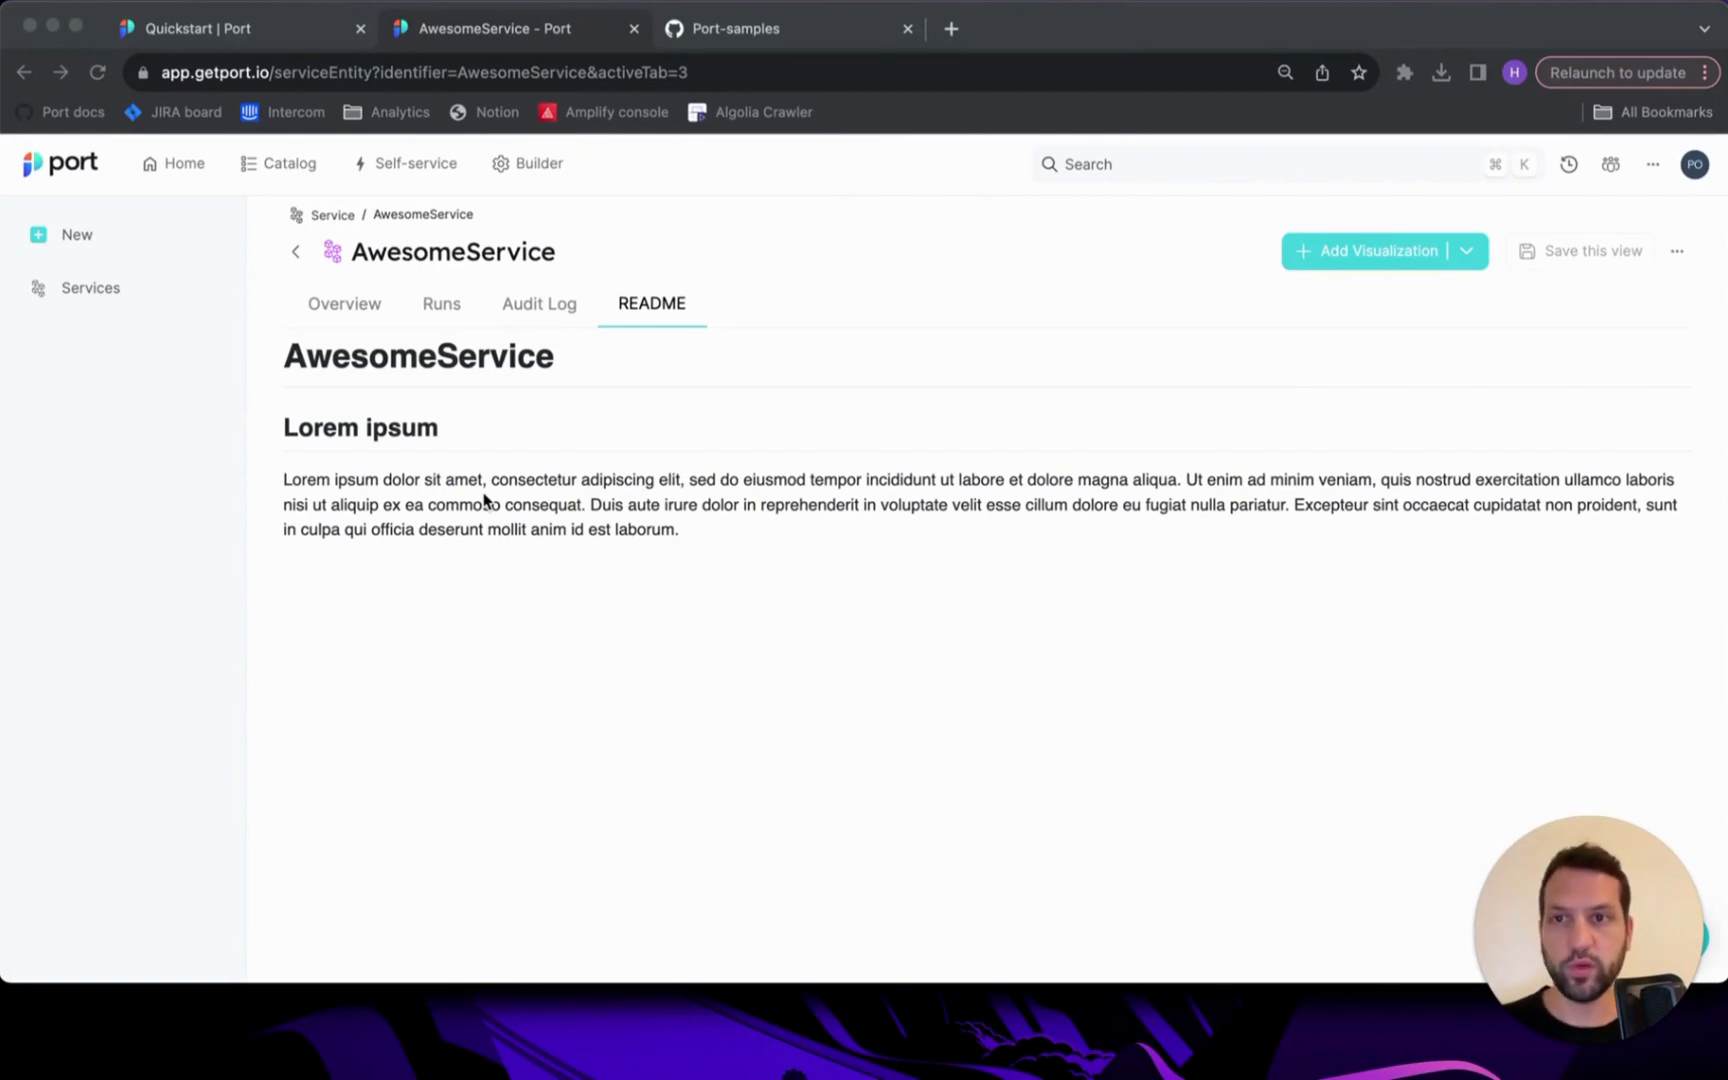
# In section 4 of the Quickstart guide, expand the Scorecard JSON and copy the Production Readiness snippet
pyautogui.click(288, 32)
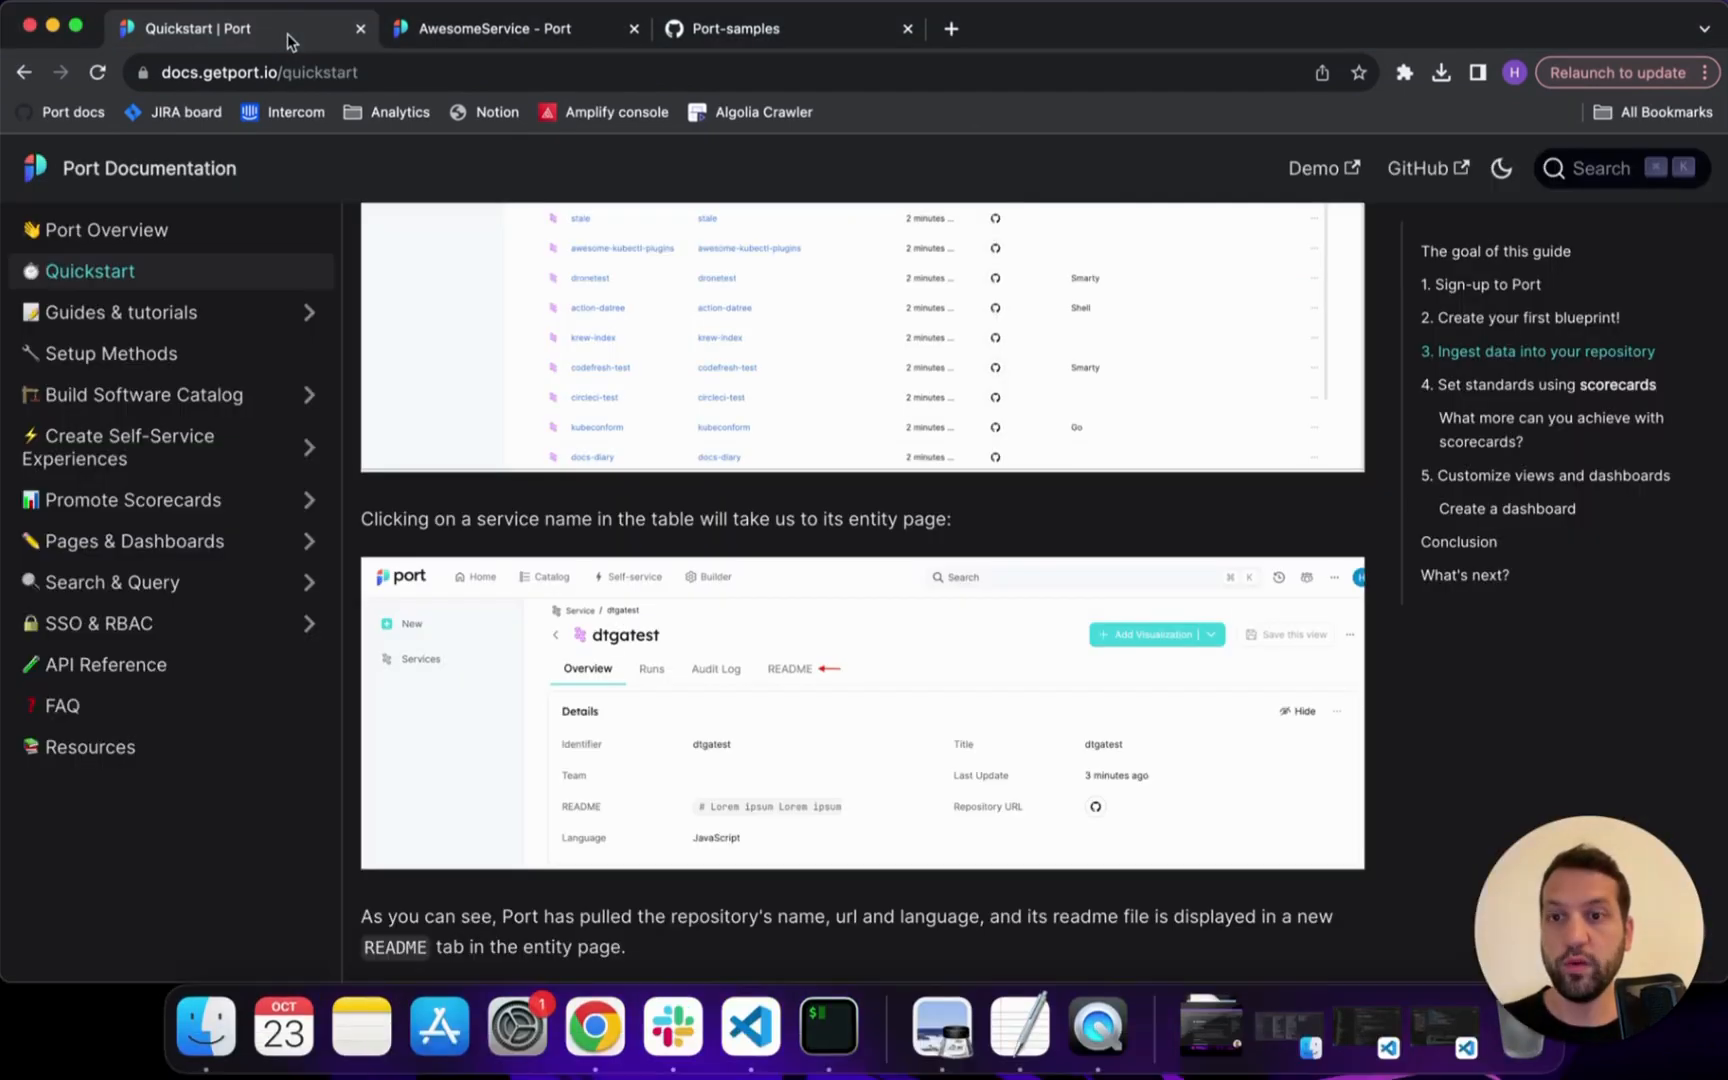
pyautogui.scroll(-6, 531, 500)
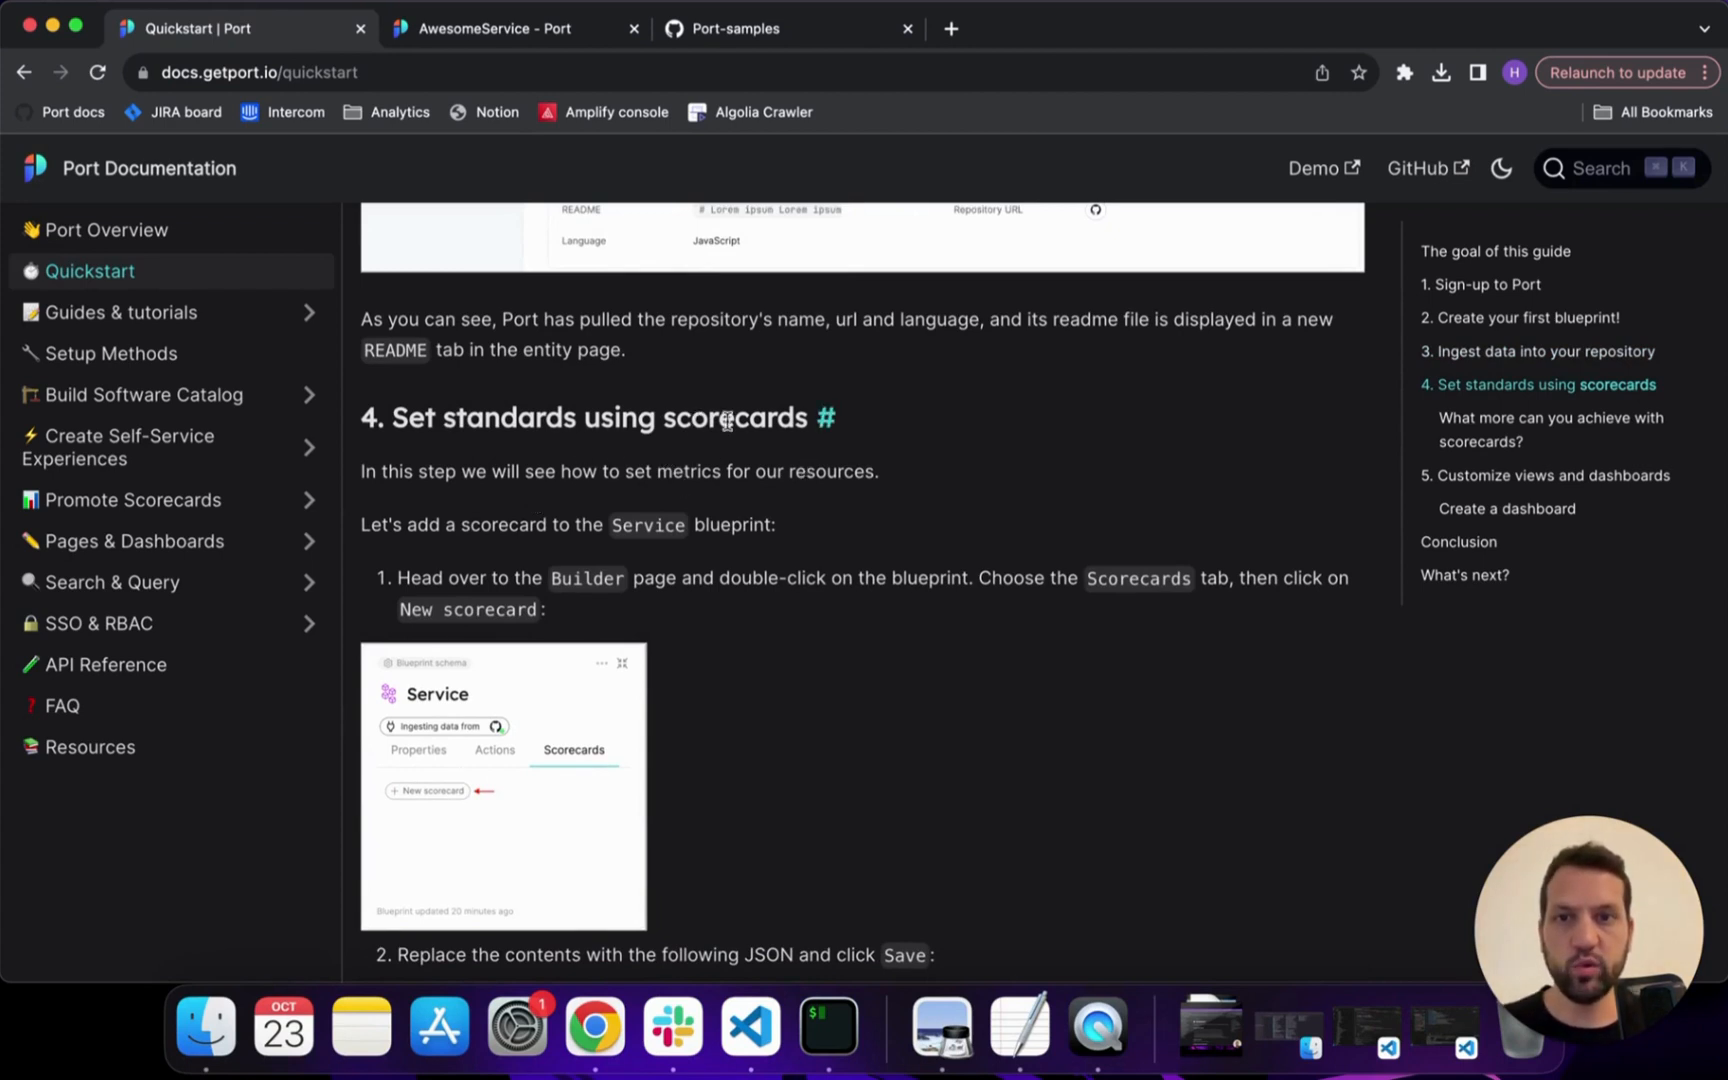
pyautogui.scroll(-2, 576, 576)
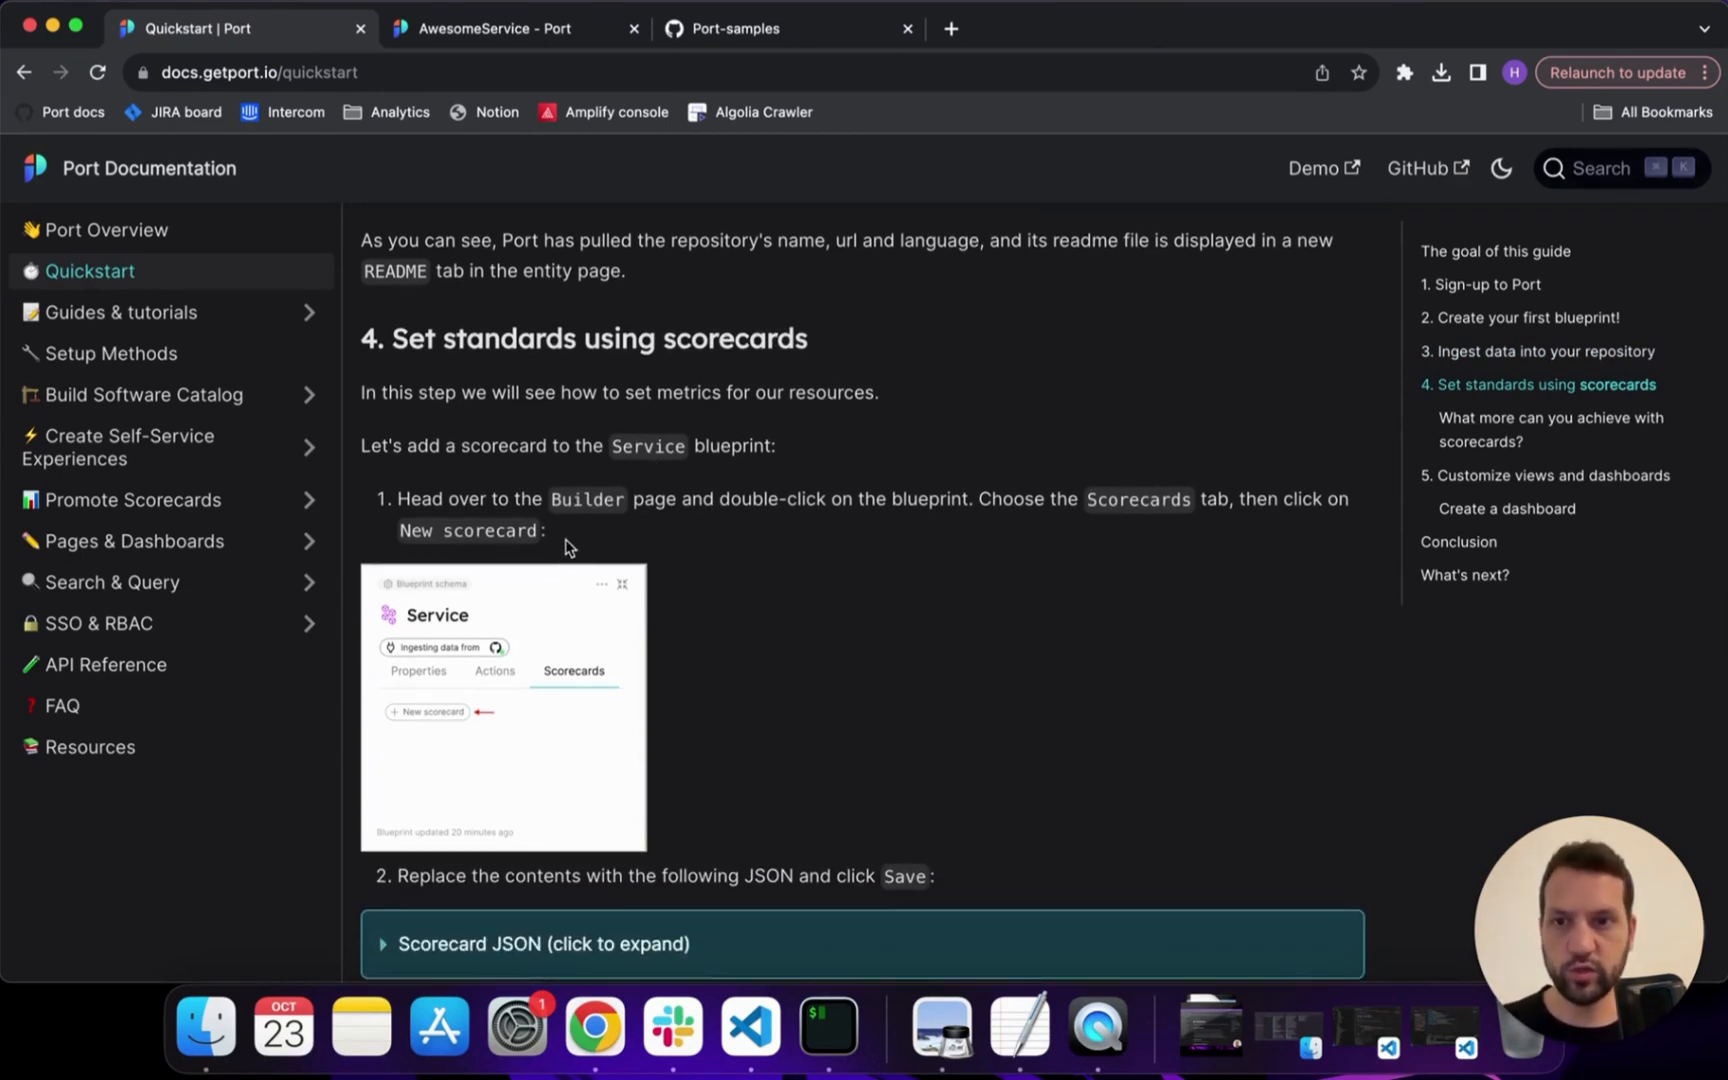
pyautogui.scroll(-4, 566, 547)
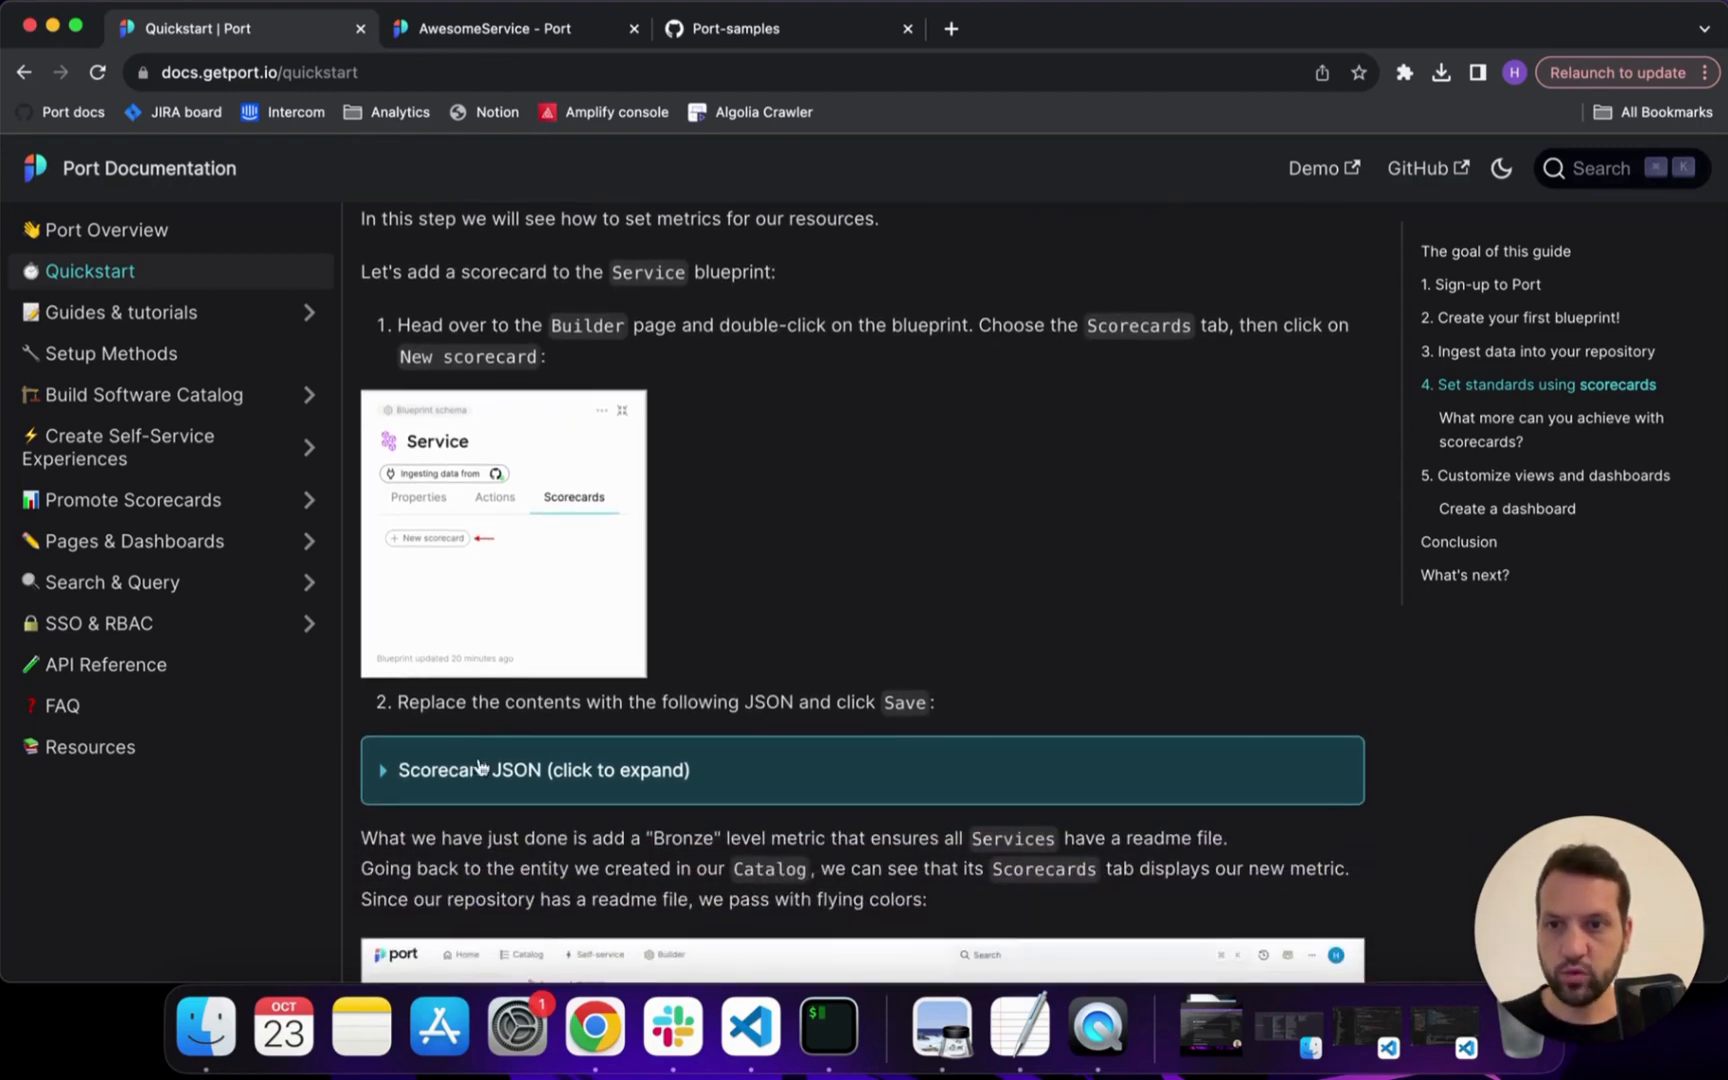
pyautogui.click(480, 775)
pyautogui.scroll(-5, 566, 660)
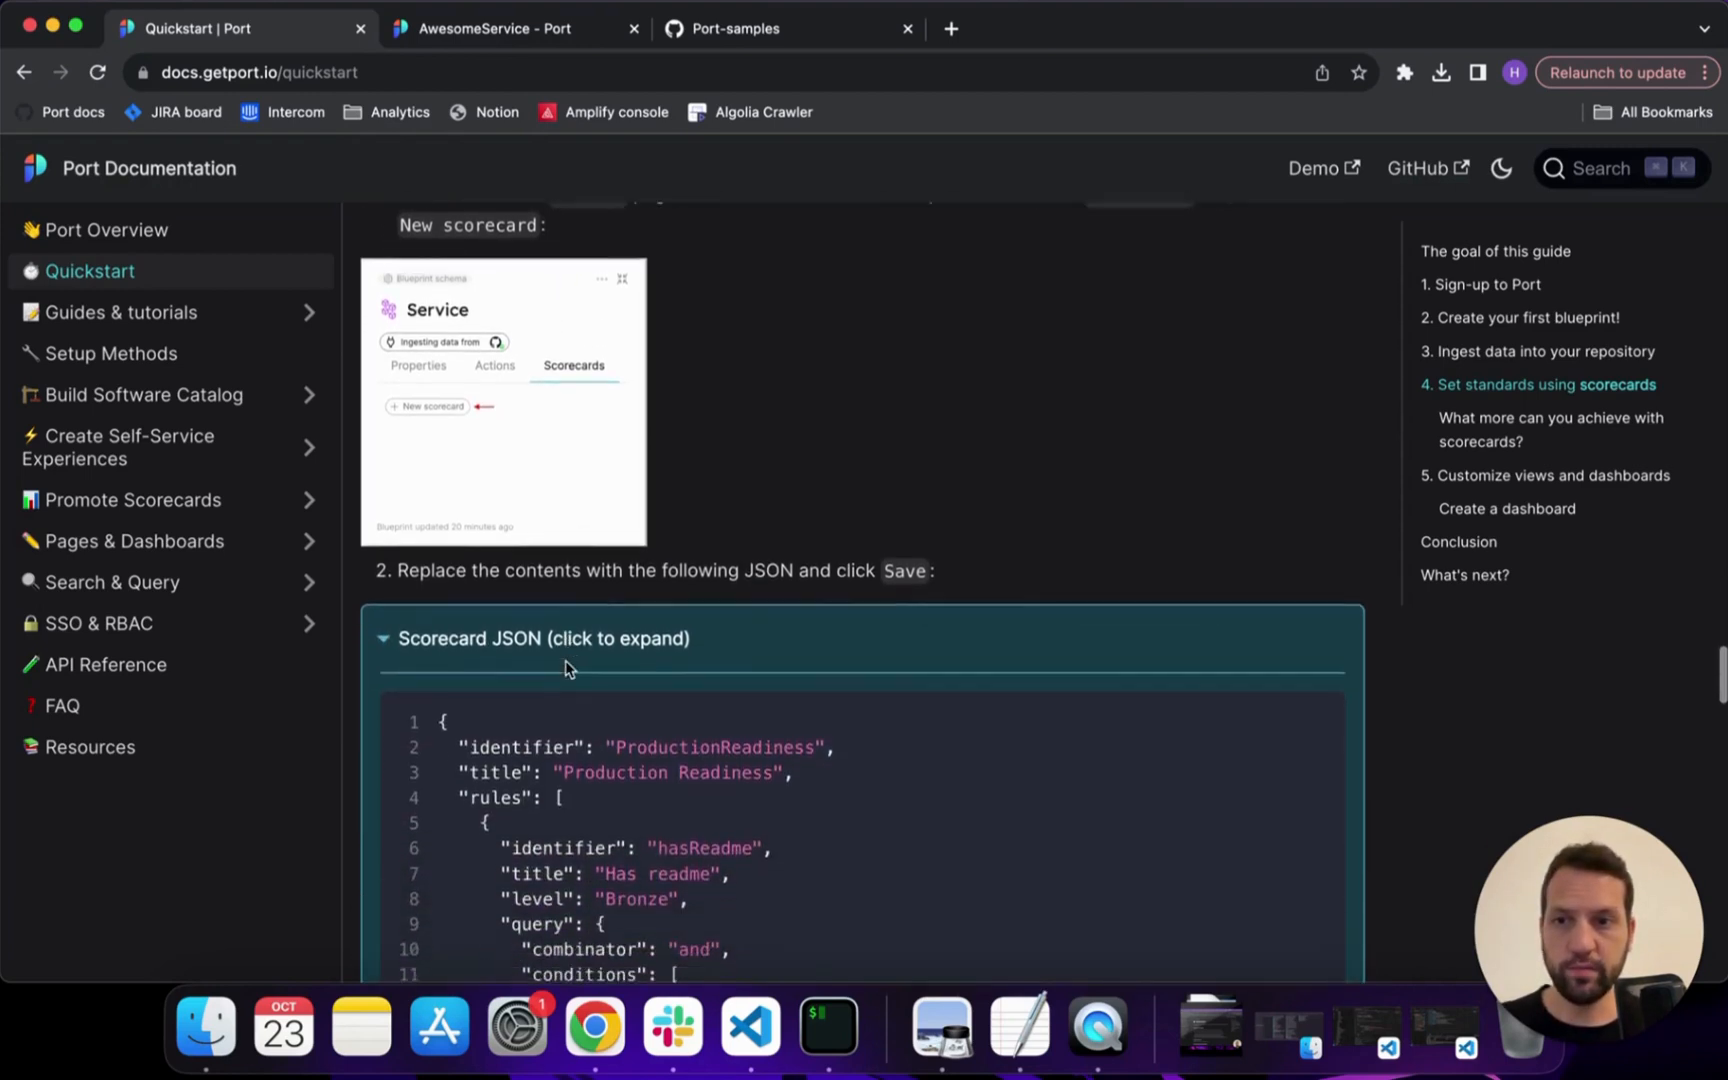
pyautogui.scroll(-1, 566, 660)
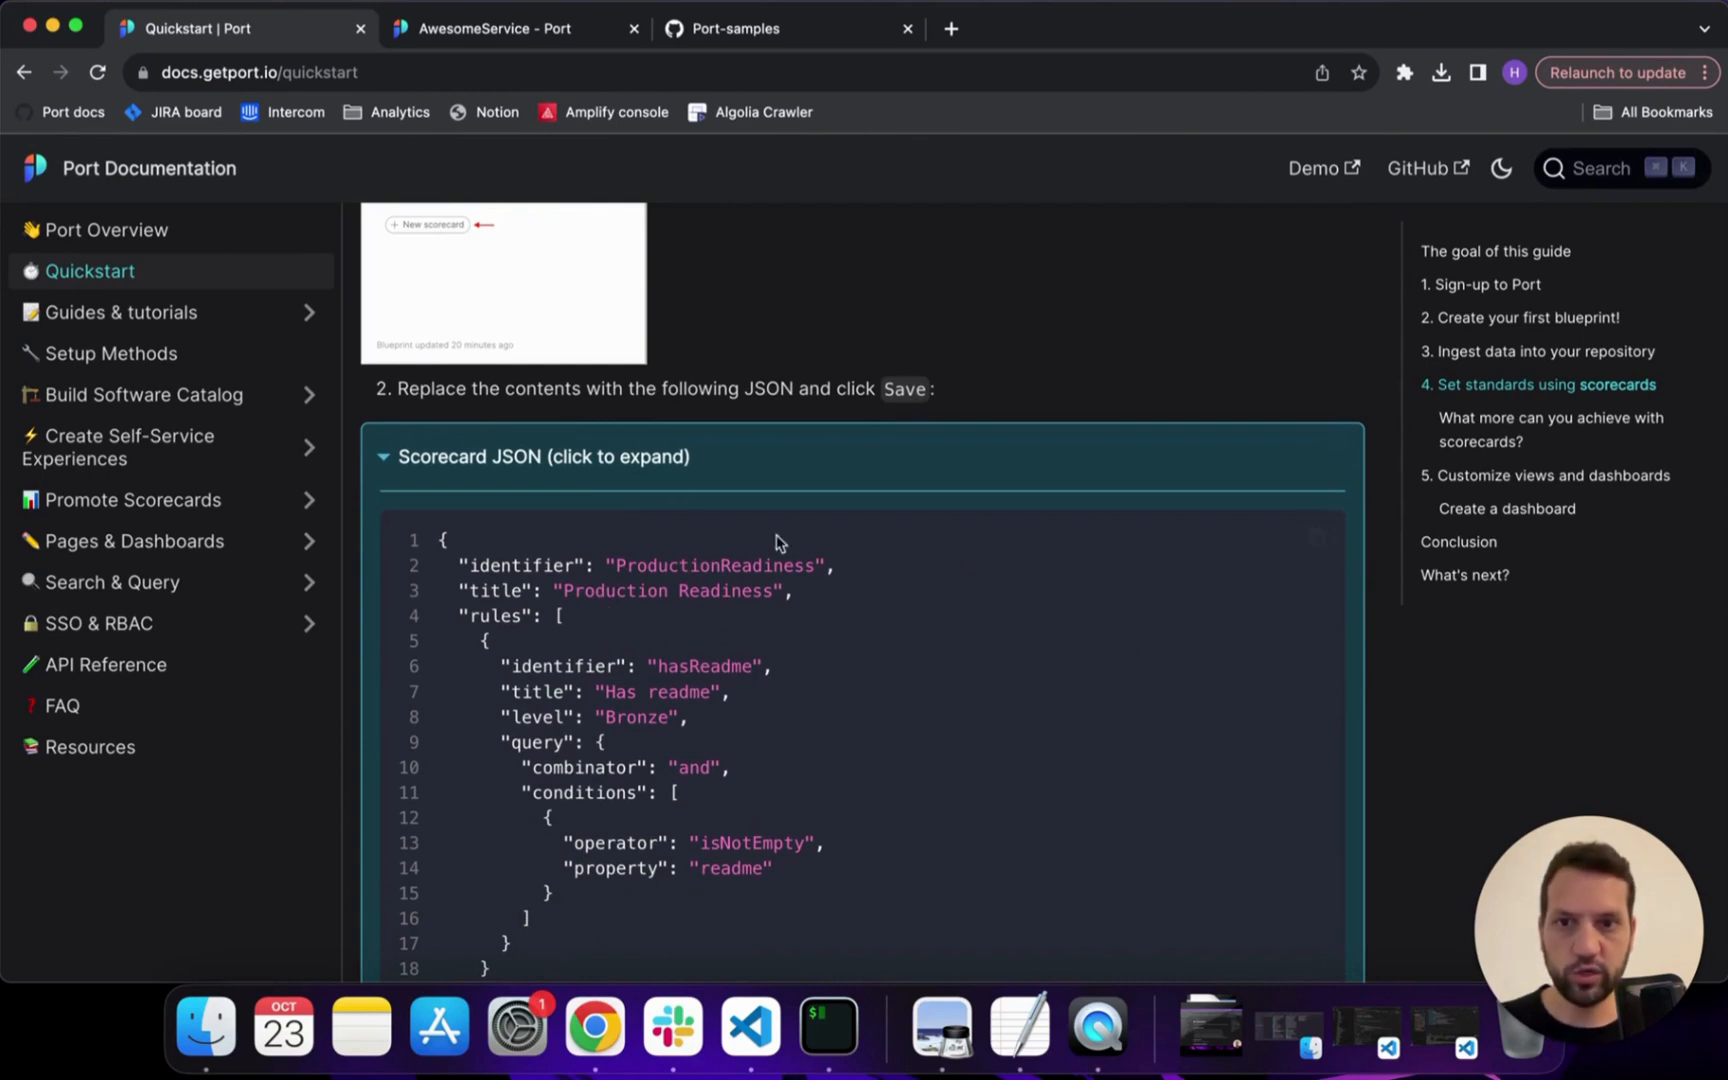
pyautogui.click(1316, 539)
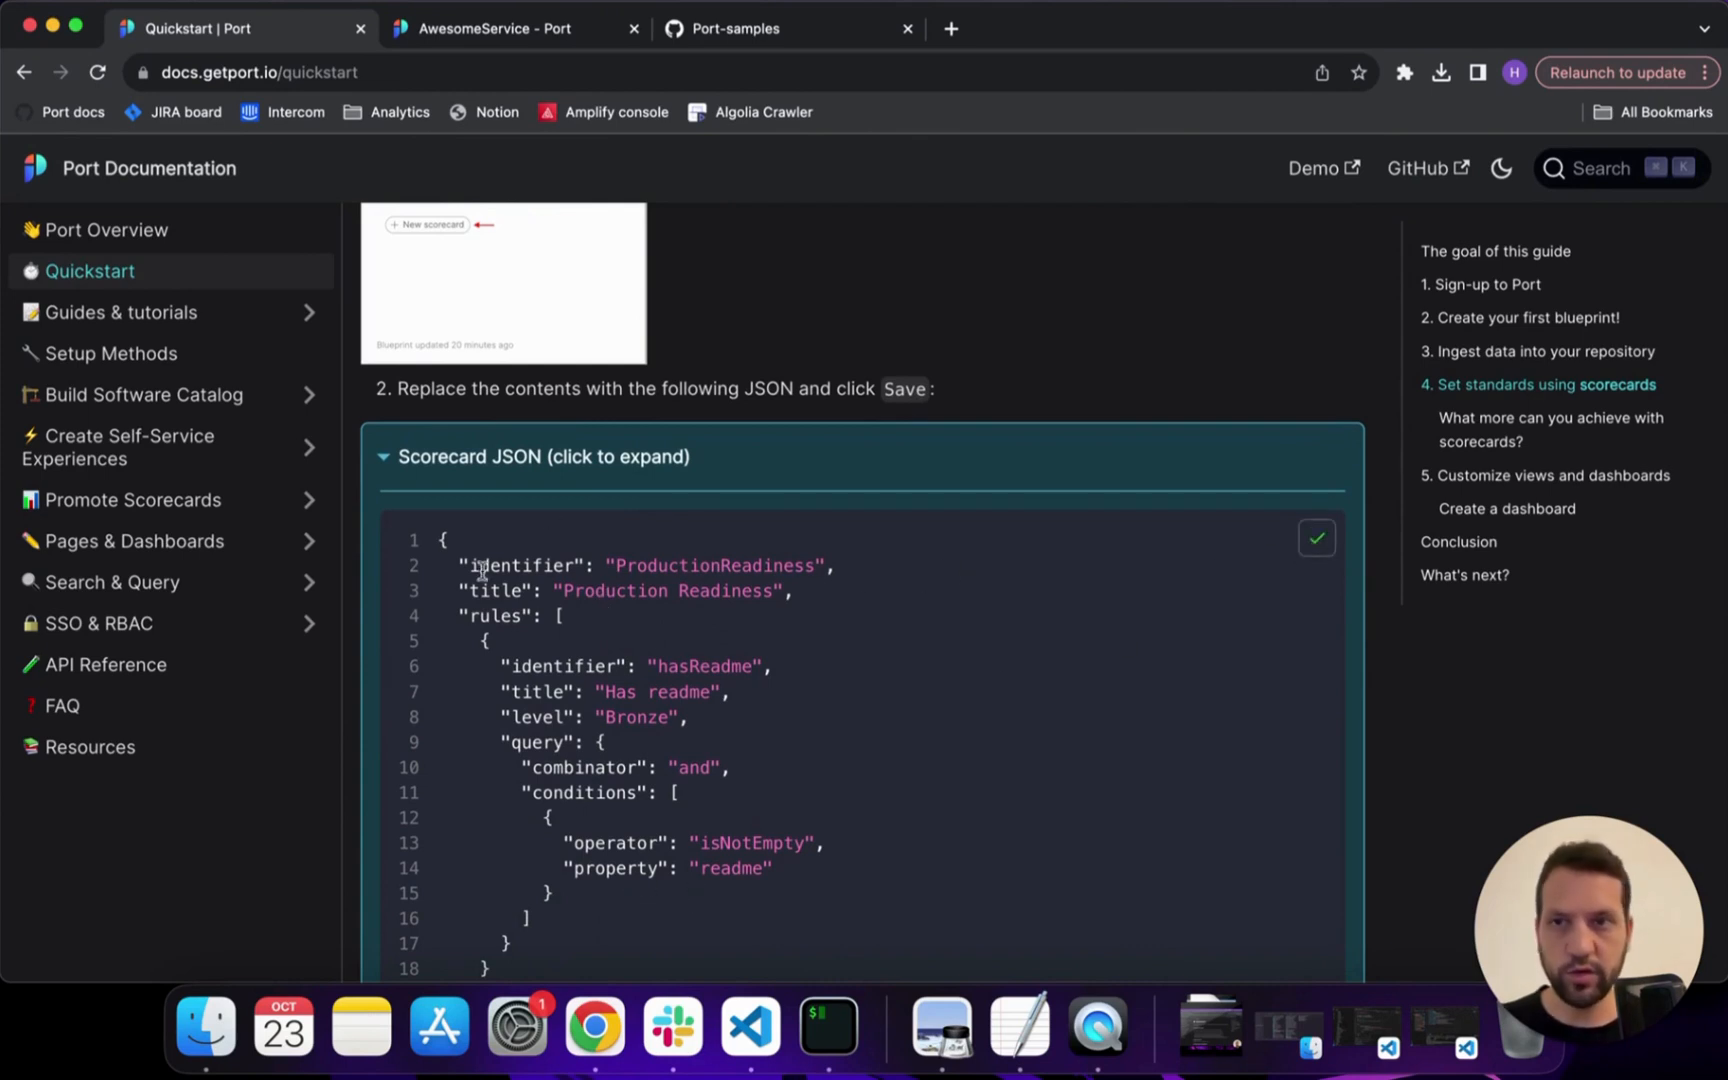
# Expand the Service blueprint in the Builder's data model and start a new scorecard for it
pyautogui.click(462, 28)
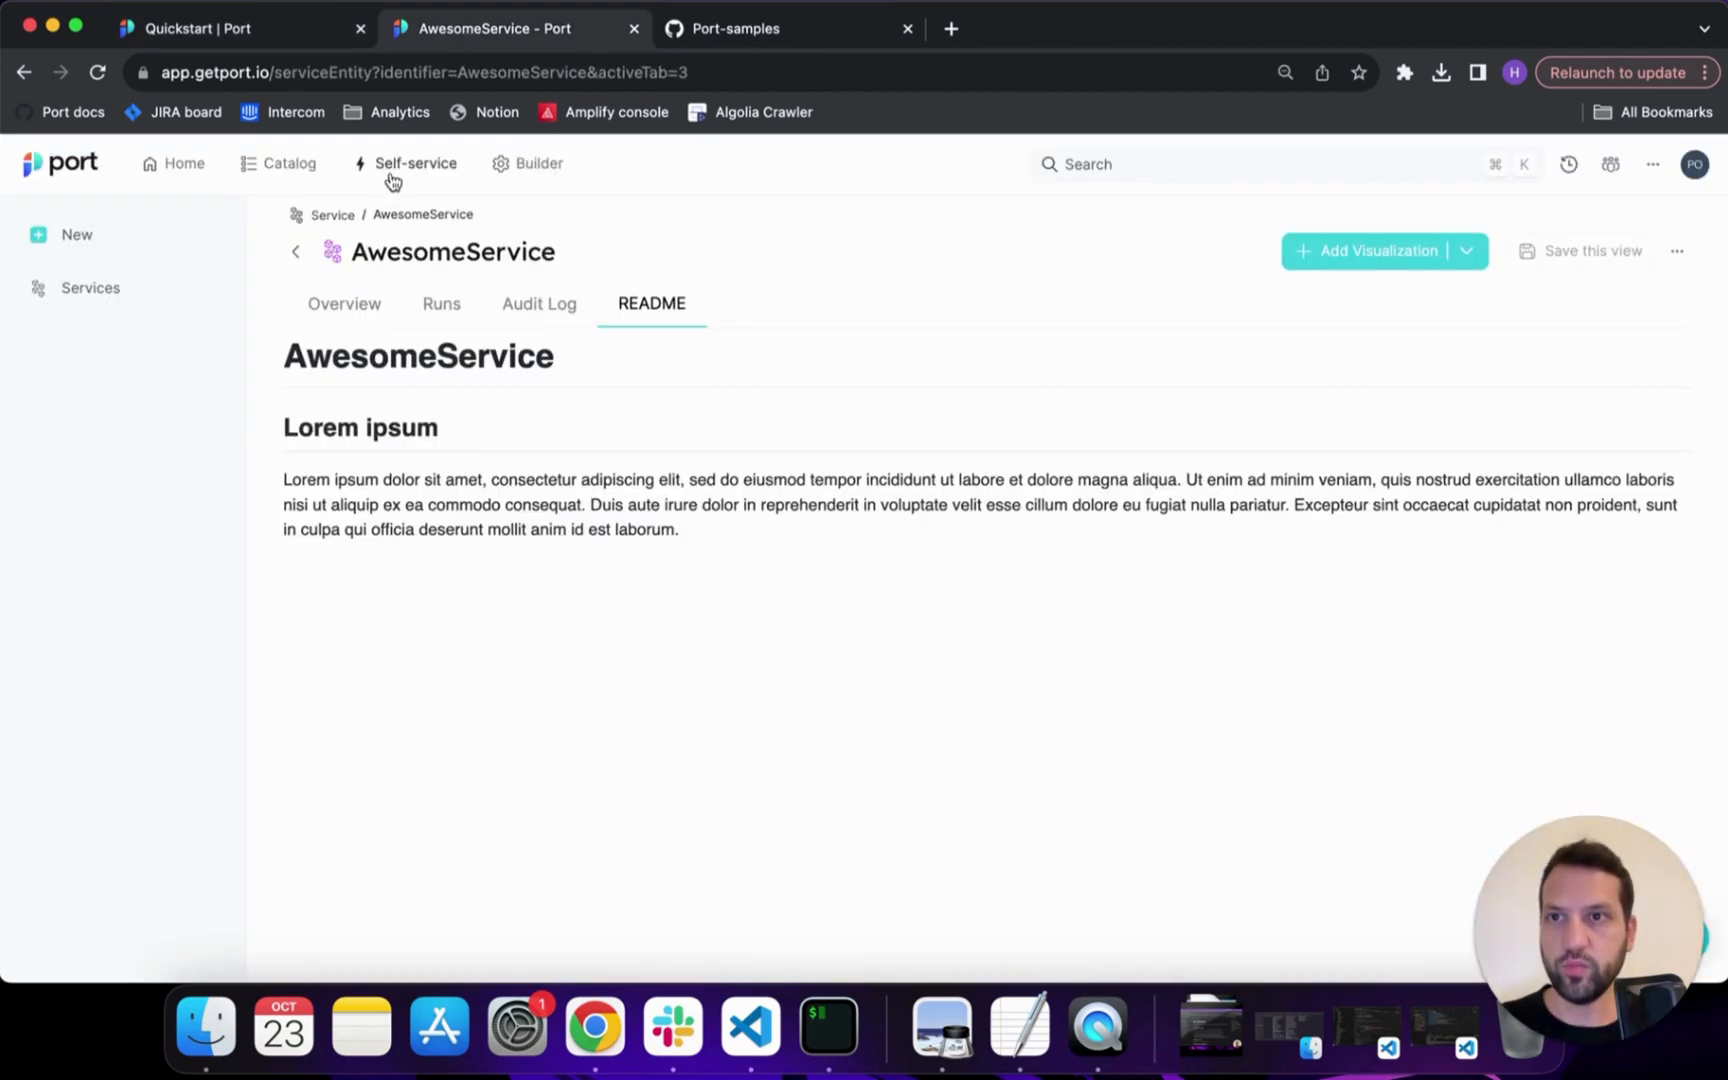
pyautogui.click(520, 166)
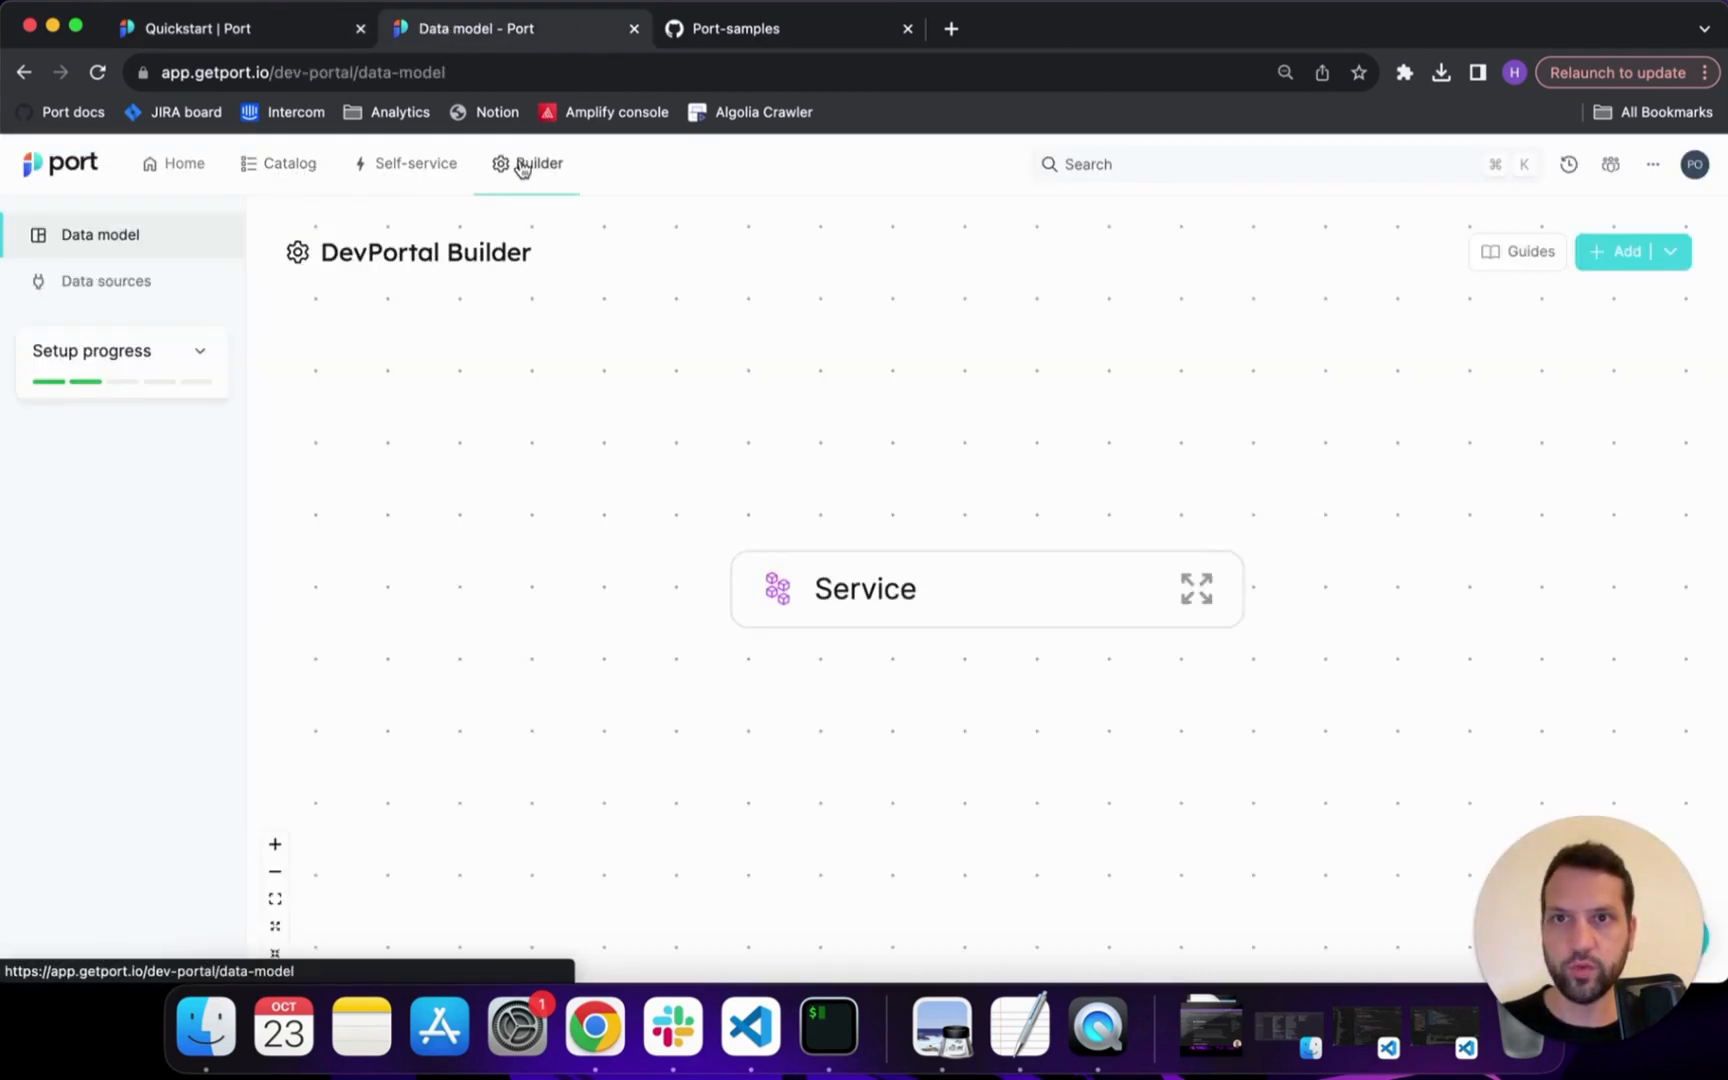
pyautogui.click(1196, 589)
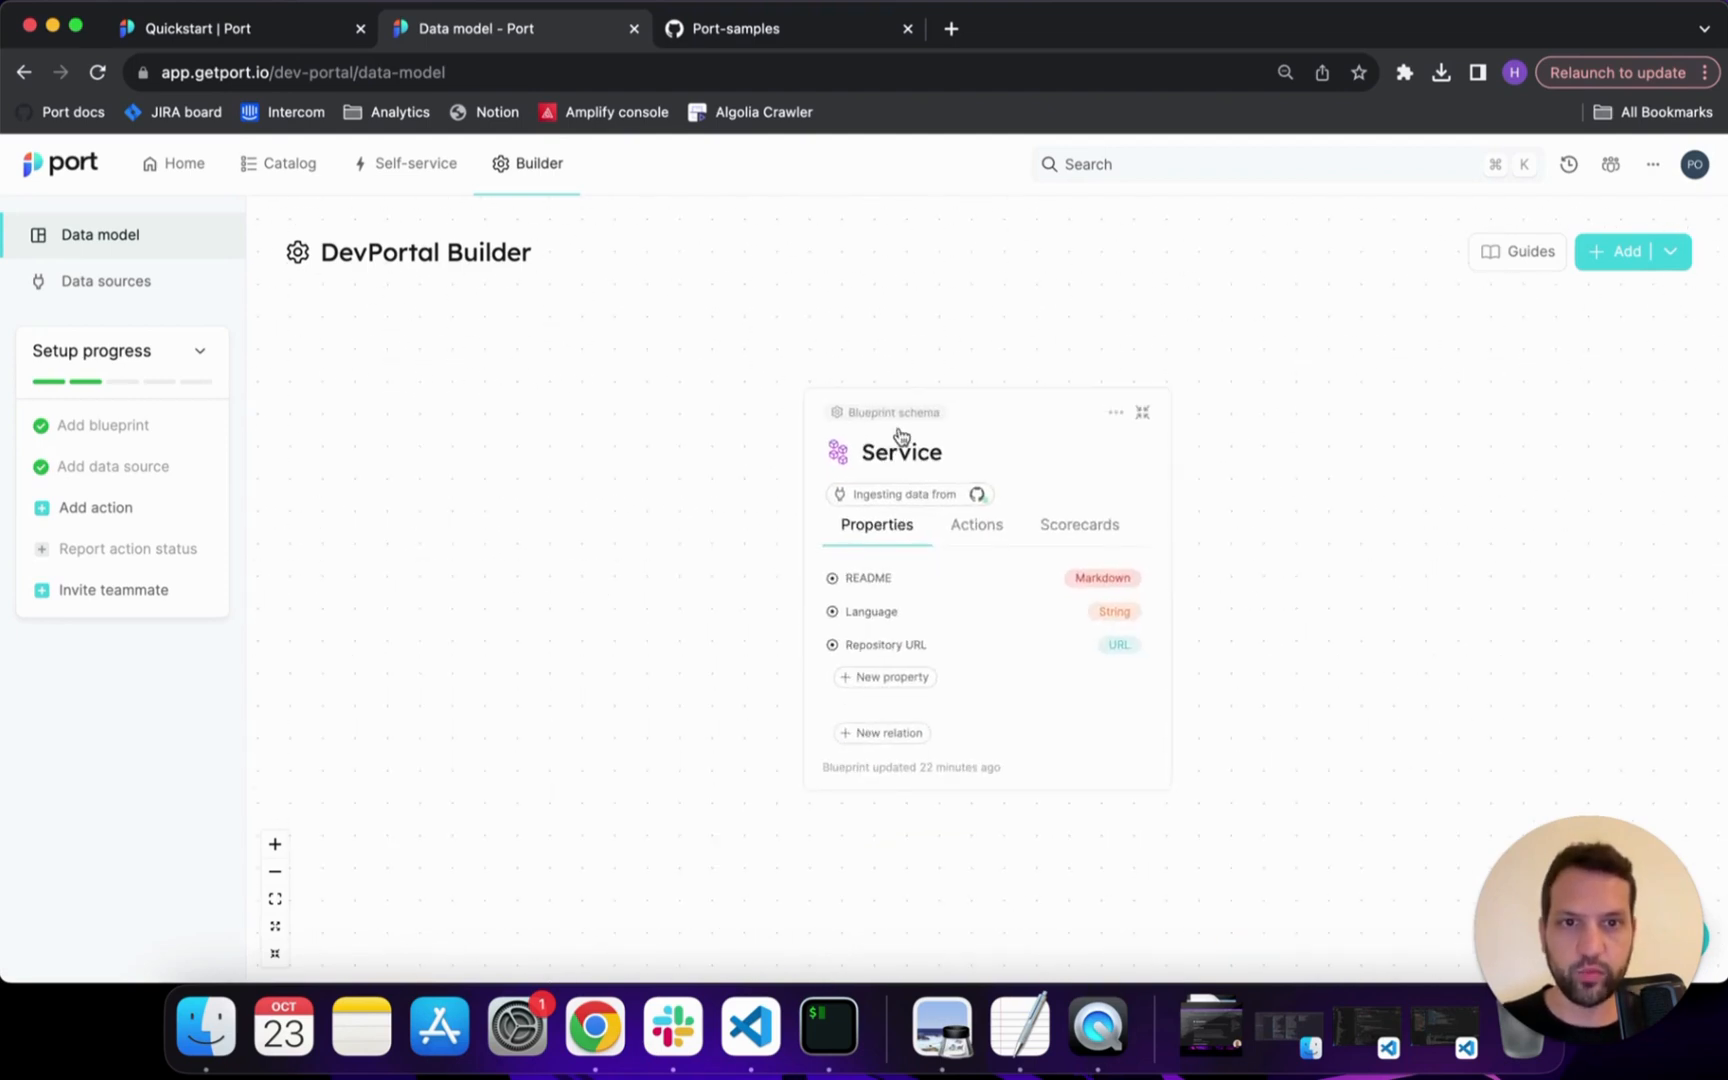
pyautogui.click(1092, 531)
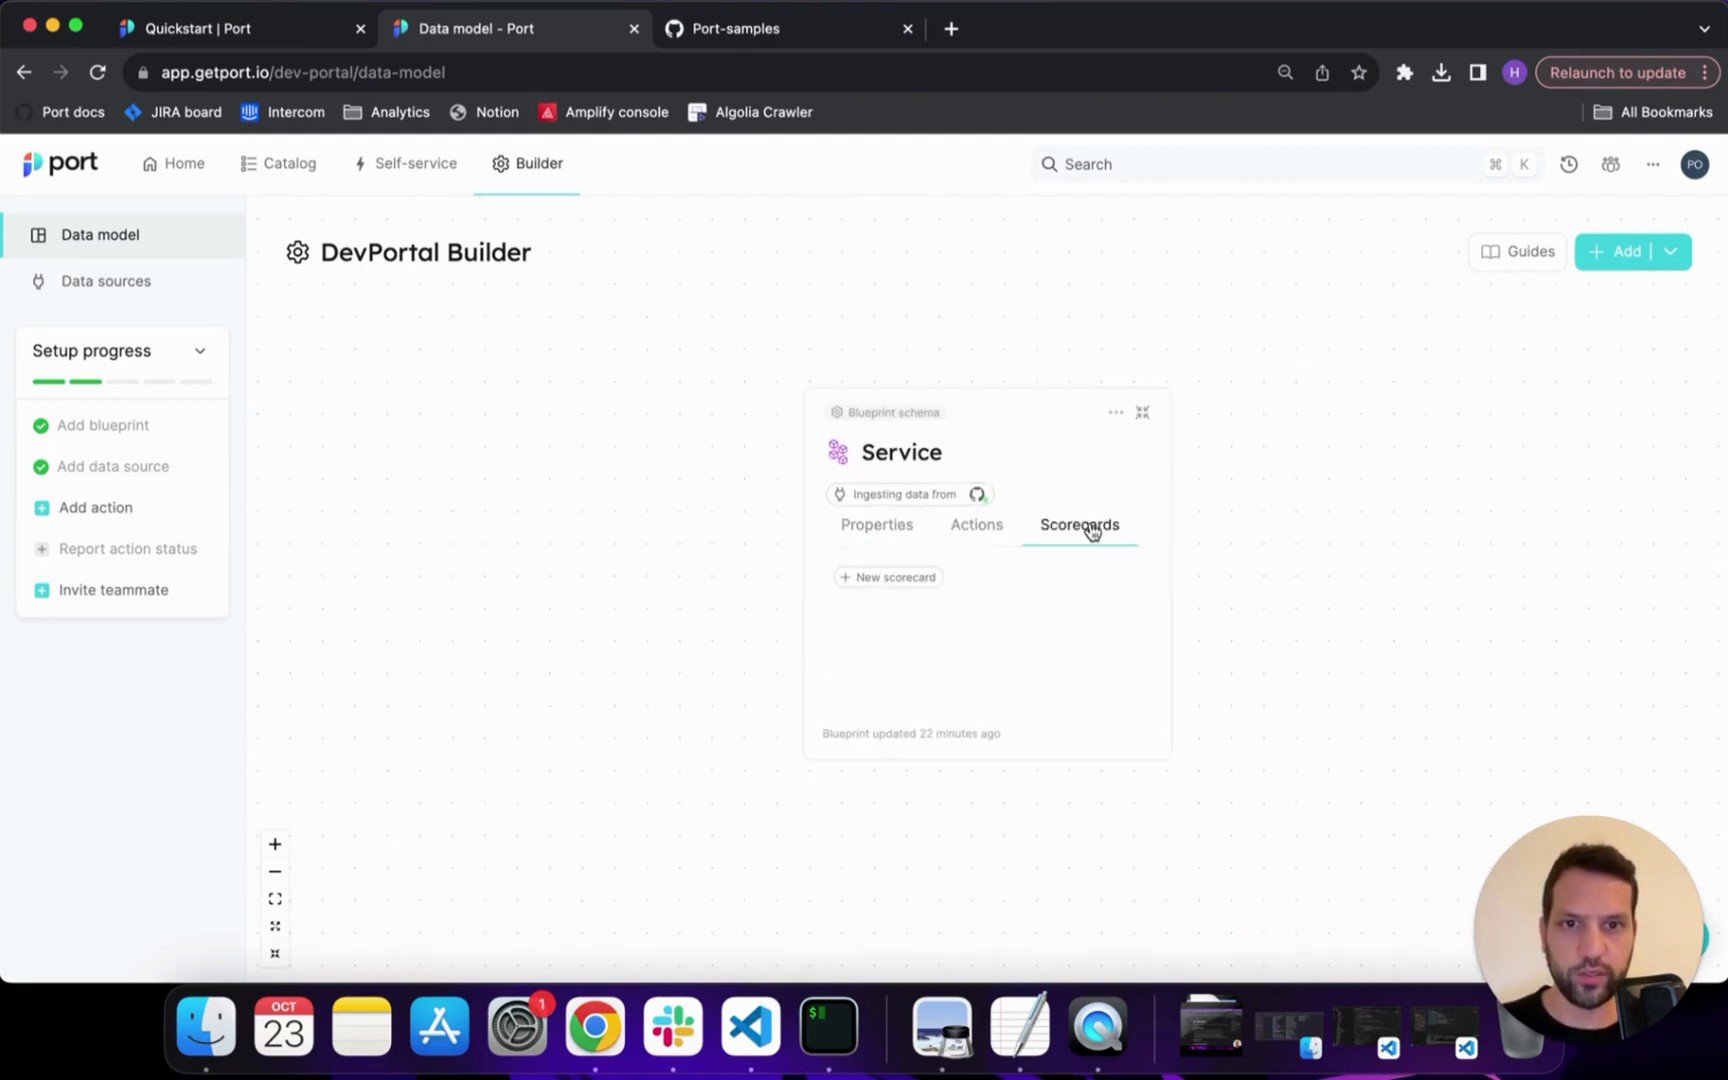
pyautogui.click(909, 578)
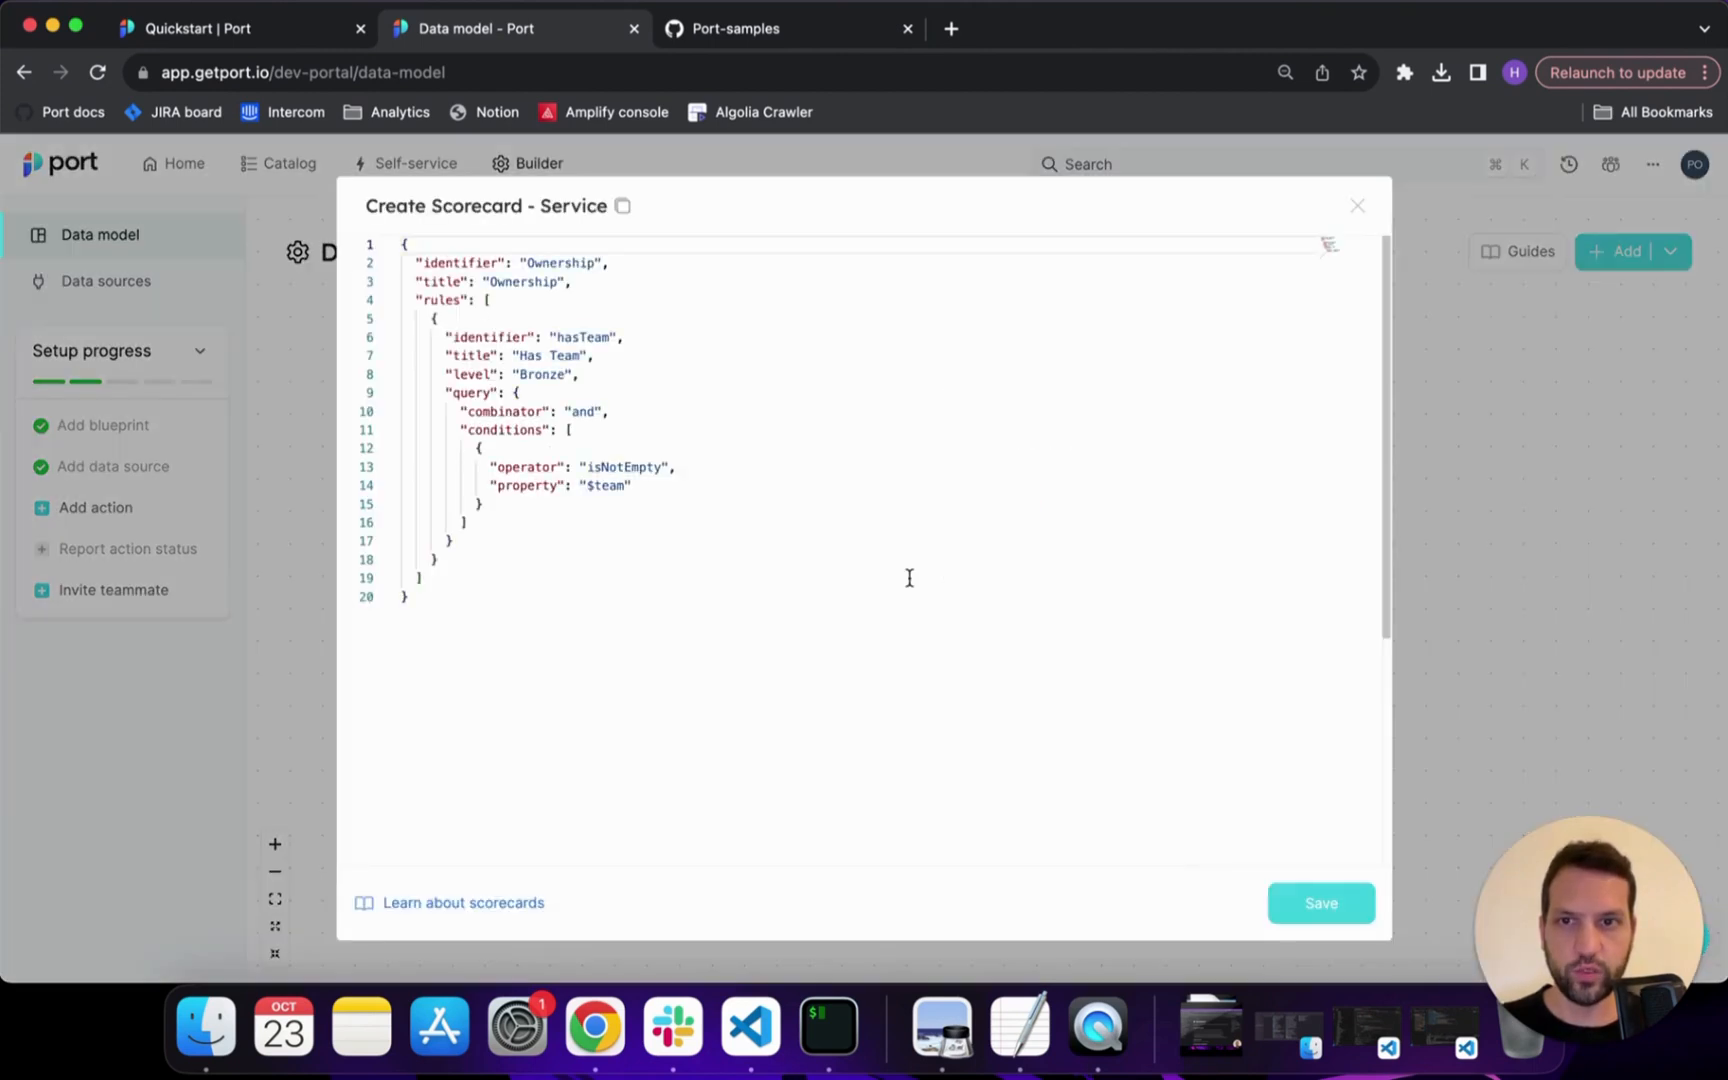
# Replace the default Service scorecard JSON with the copied Production Readiness snippet and save the scorecard
pyautogui.click(655, 679)
pyautogui.press('super+a')
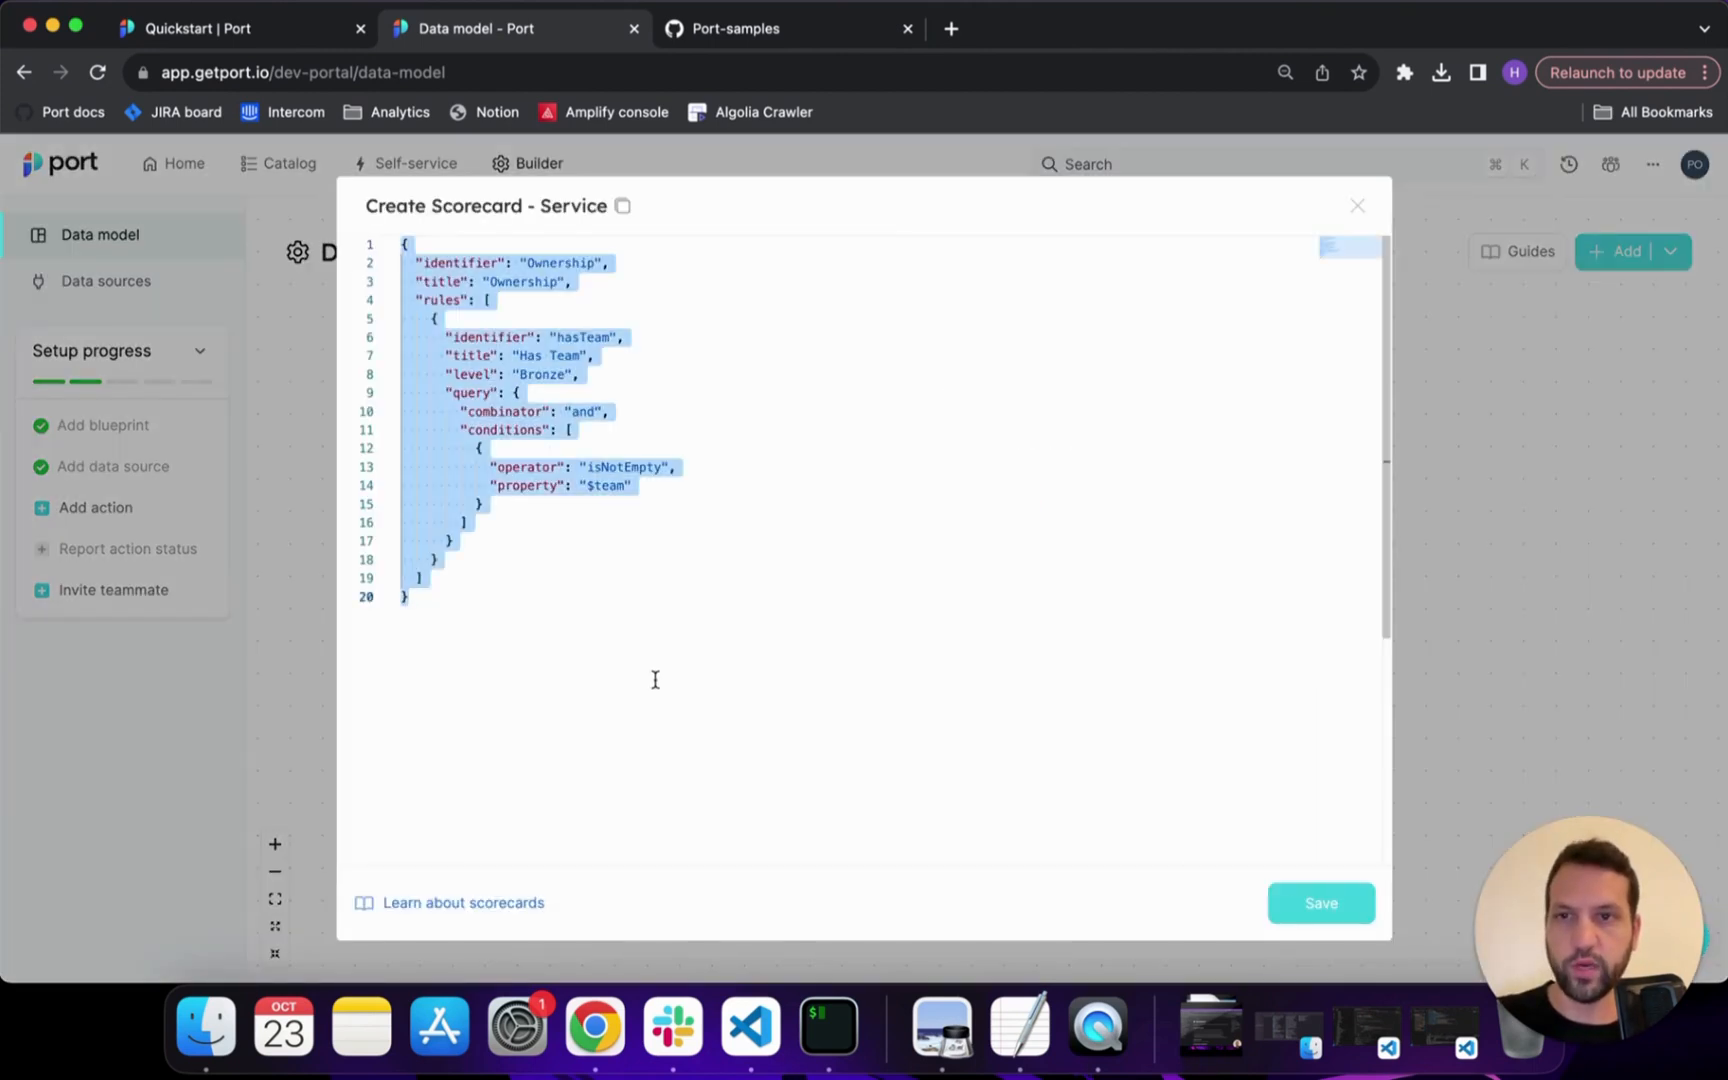
pyautogui.press('super+v')
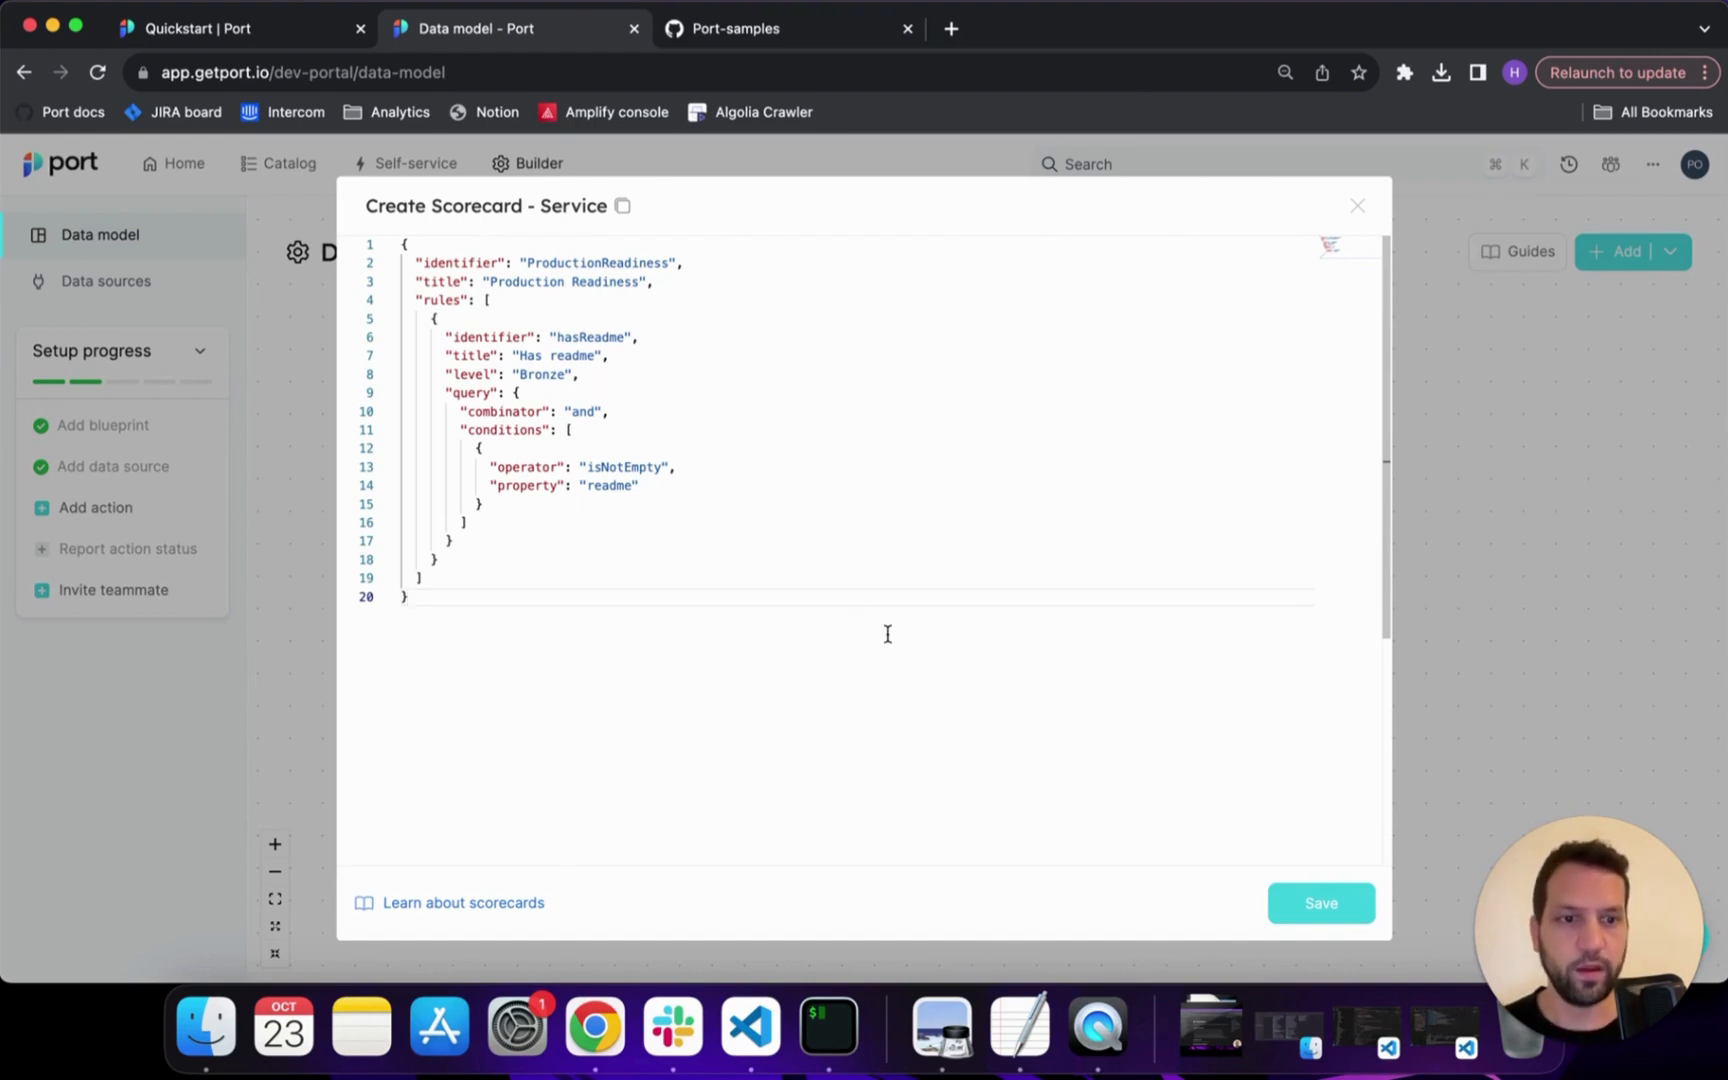
pyautogui.click(1302, 904)
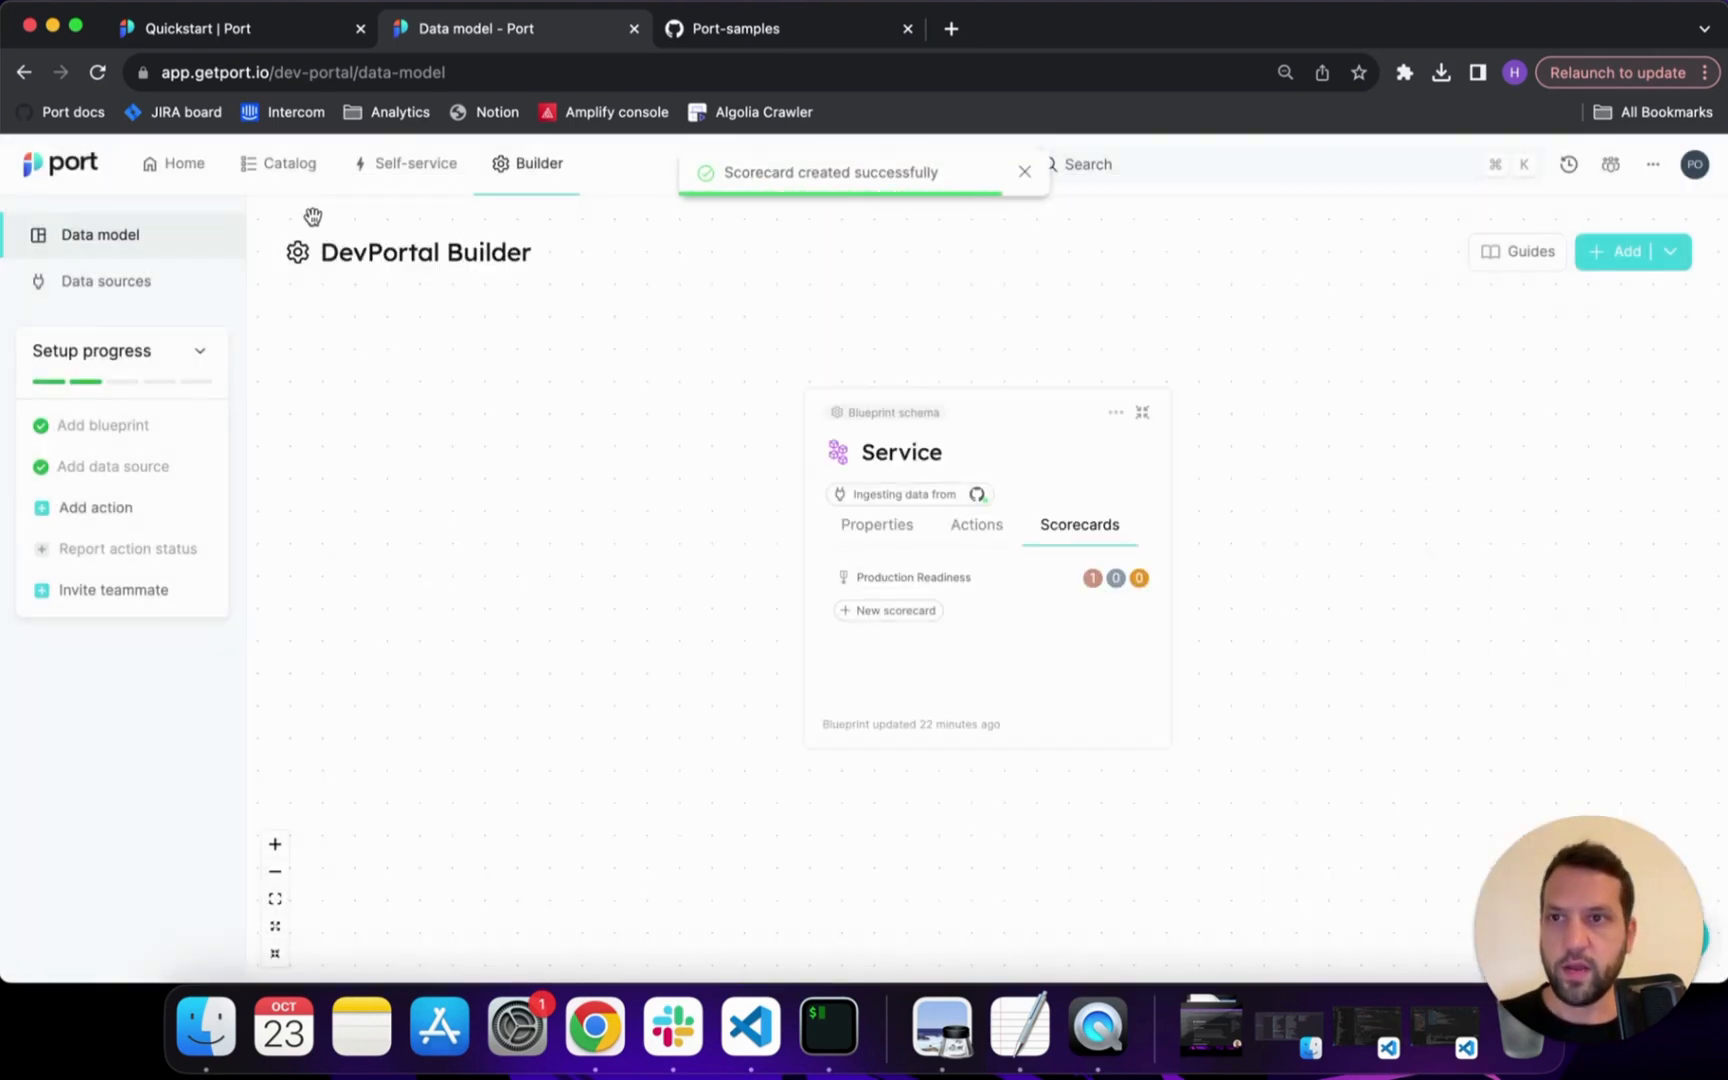
# View the services' Production Readiness levels in the catalog and examine the scorecards of the AwesomeService entity
pyautogui.click(280, 172)
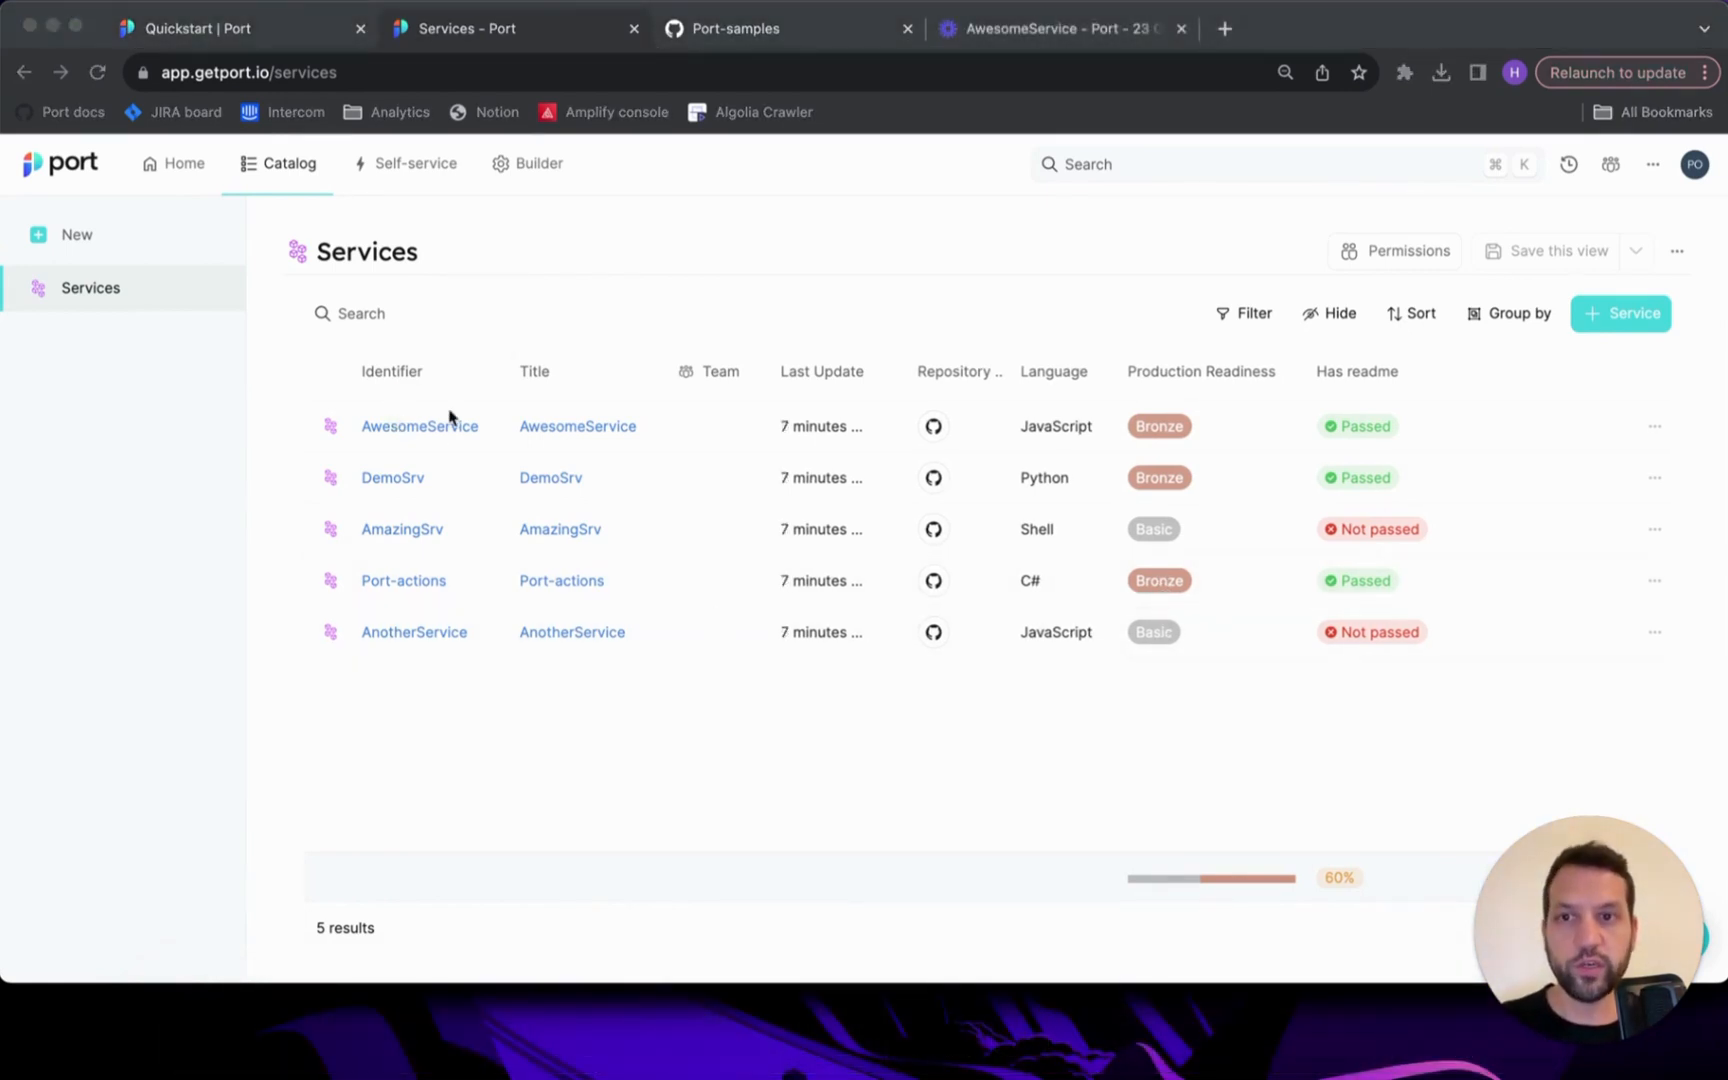
pyautogui.click(503, 345)
pyautogui.click(436, 428)
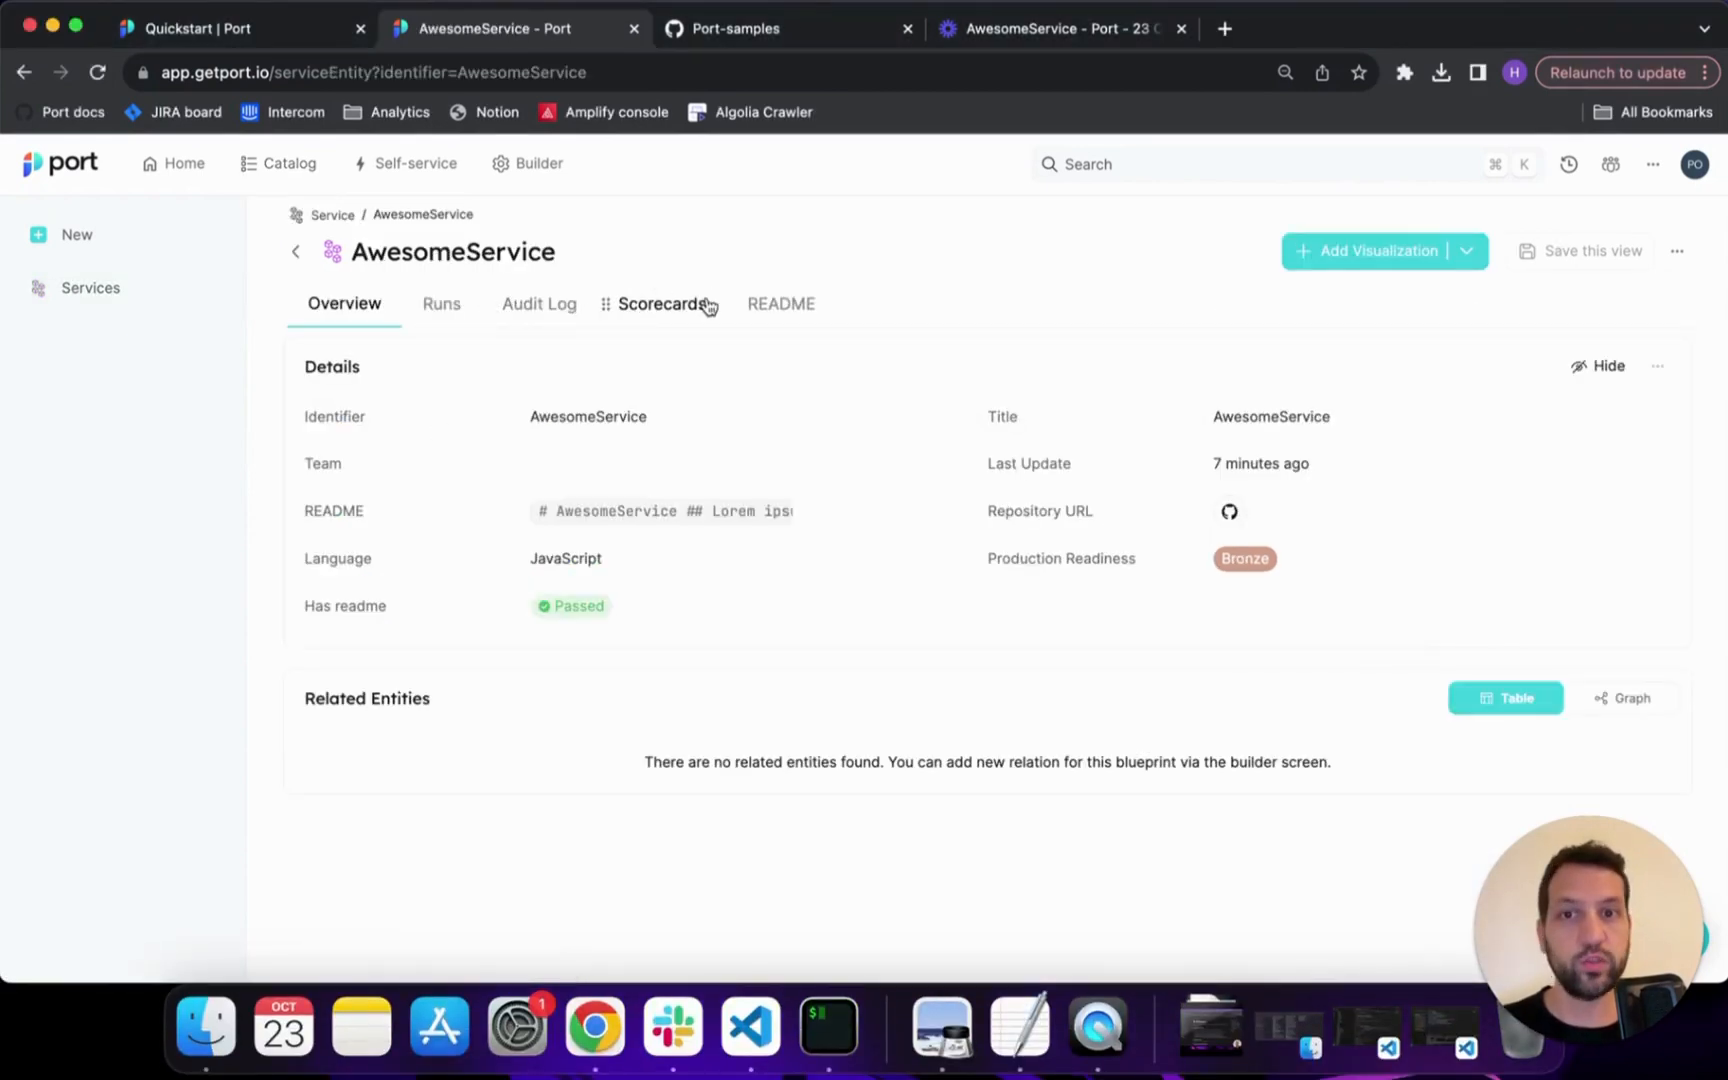
pyautogui.click(632, 312)
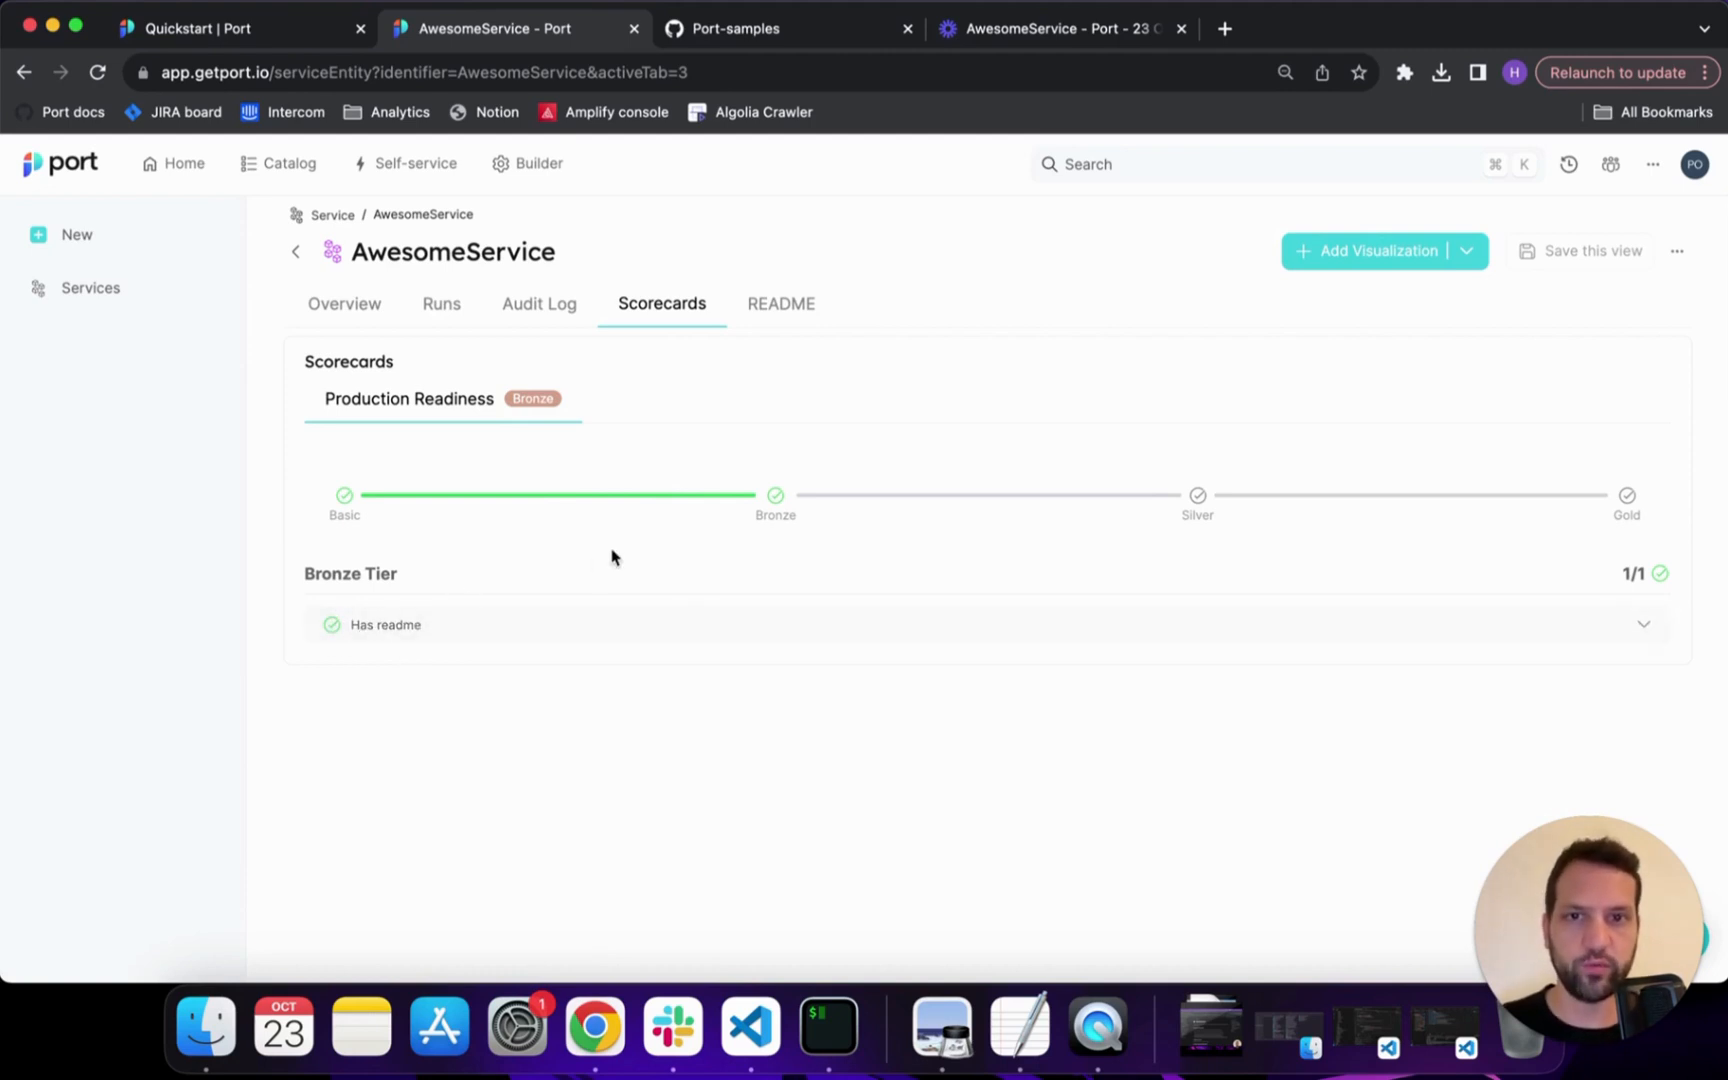
# Consult section 5 of the Quickstart guide and group the catalog's Services table by Production Readiness
pyautogui.click(275, 44)
pyautogui.scroll(-5, 500, 516)
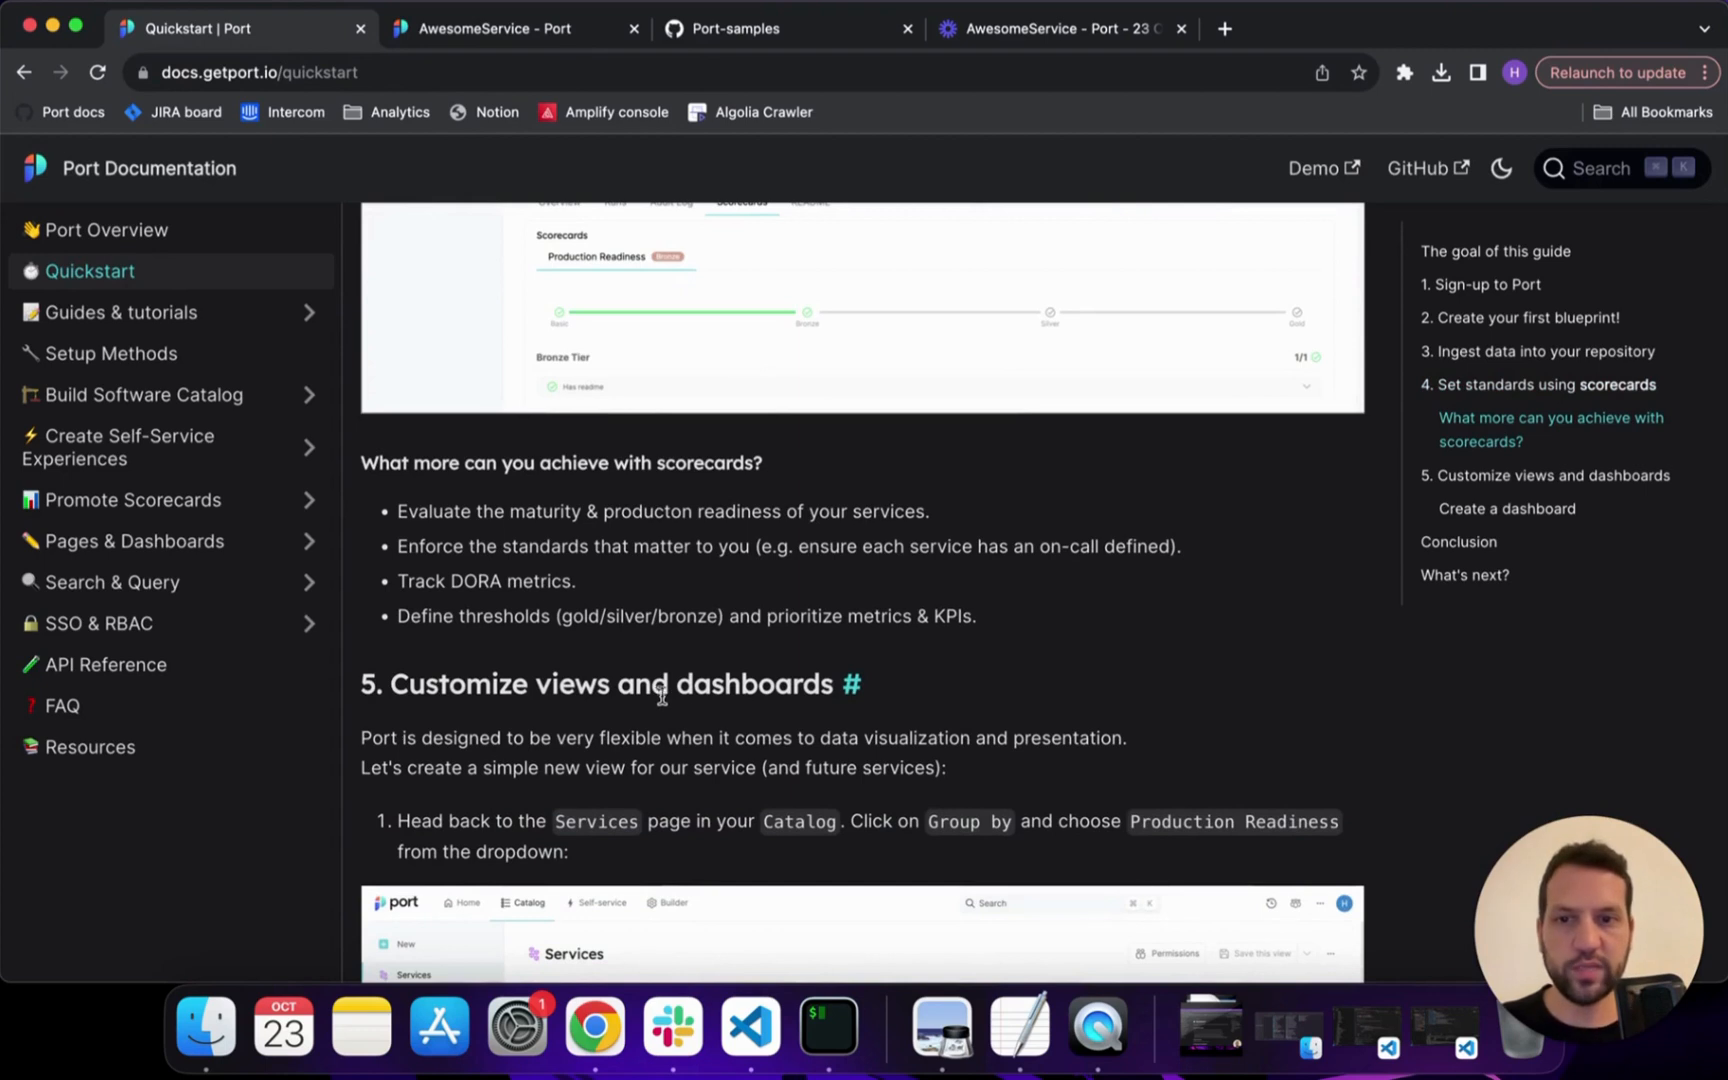
pyautogui.scroll(-5, 763, 709)
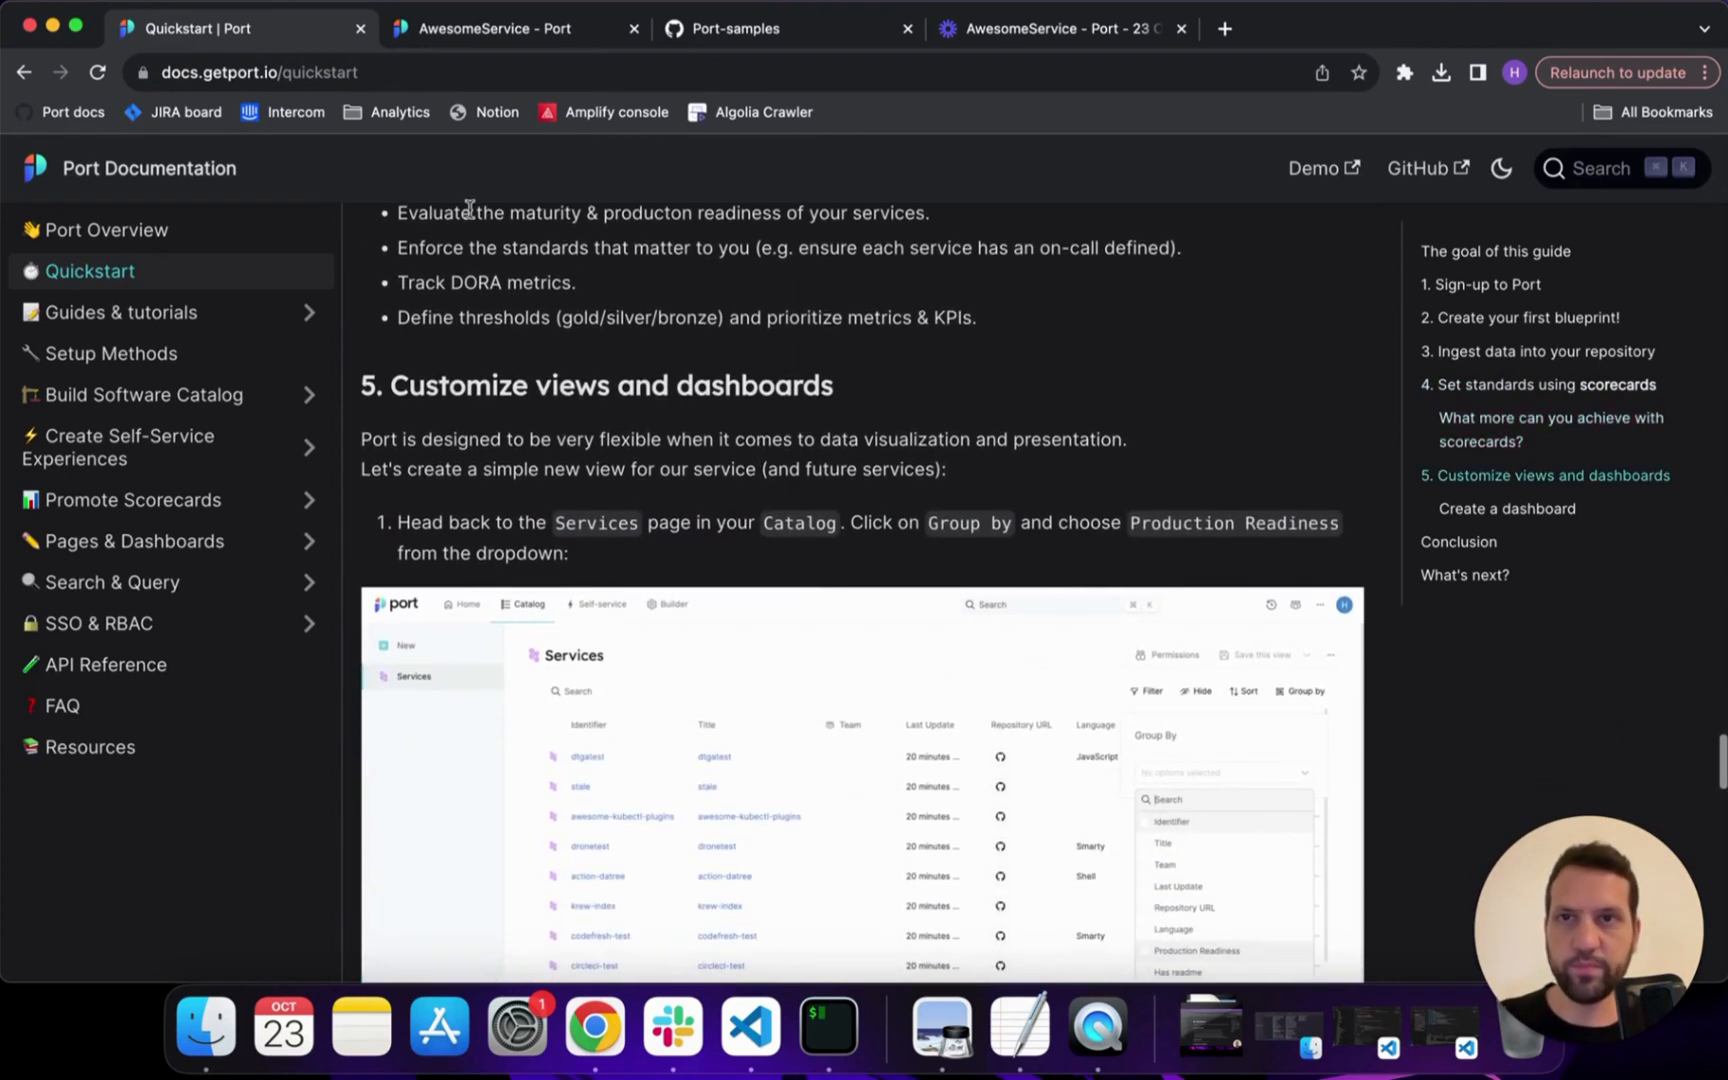
pyautogui.click(522, 32)
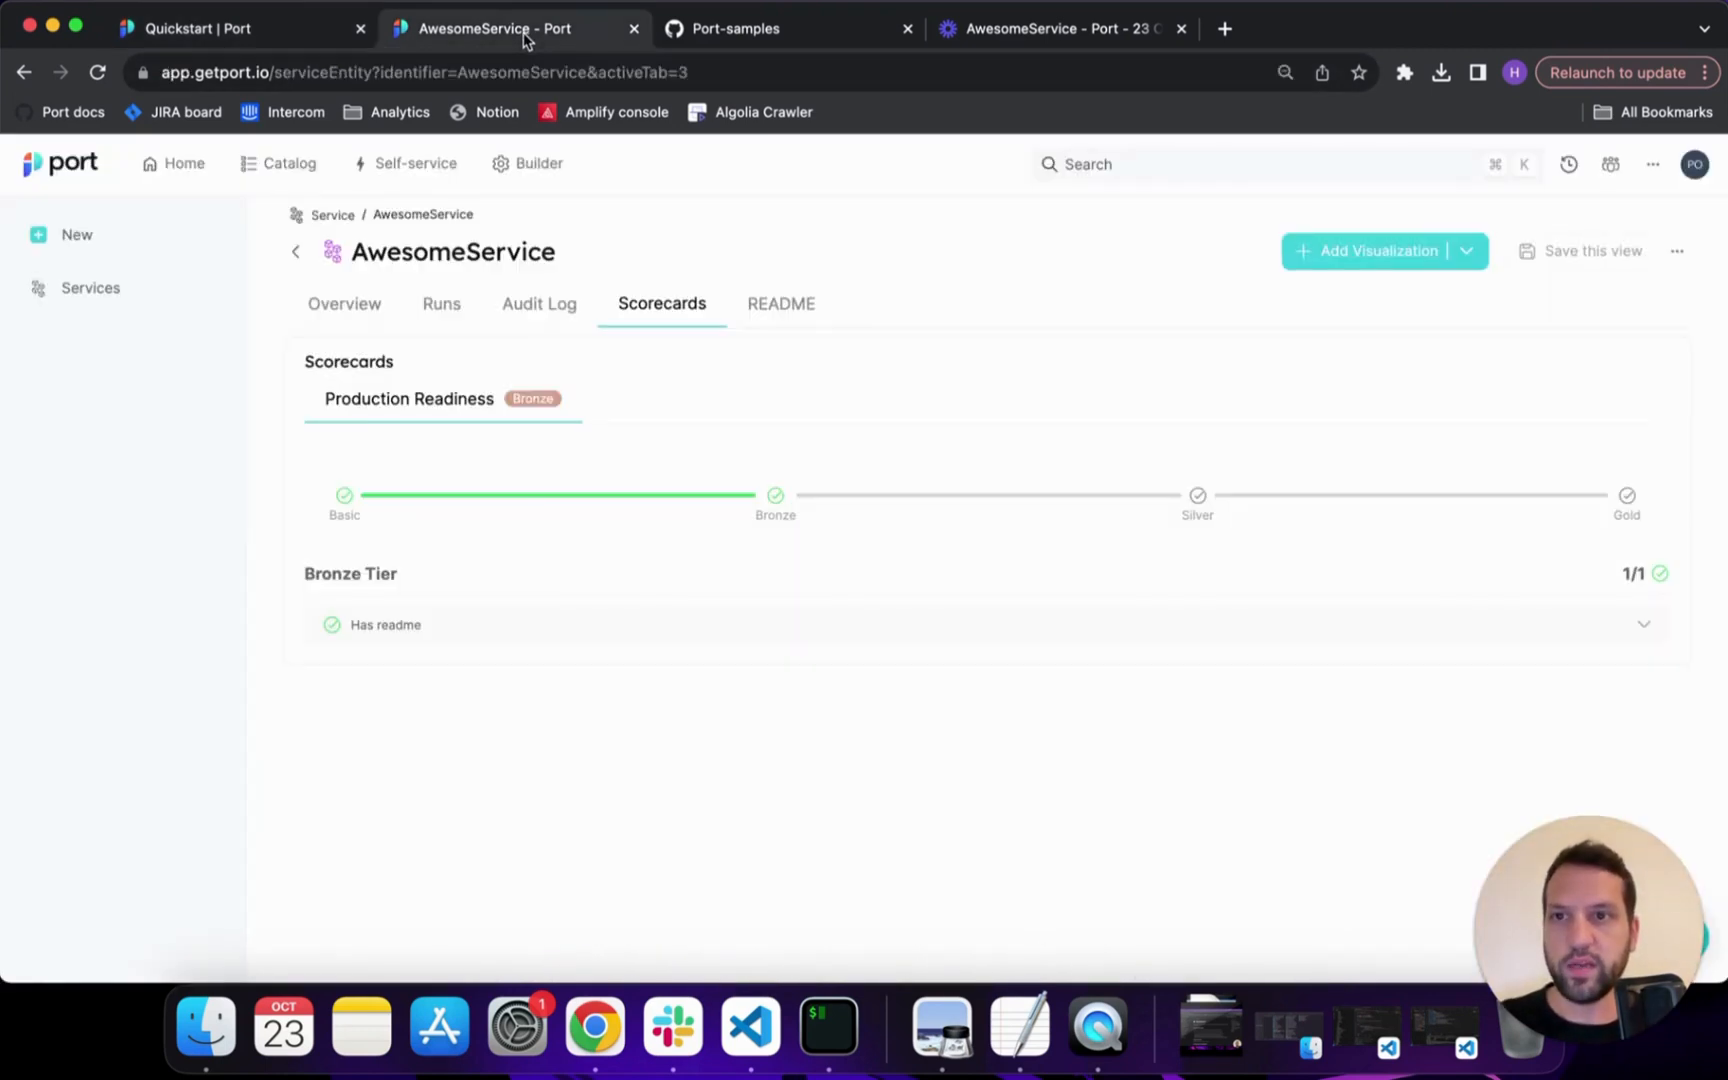
pyautogui.click(265, 170)
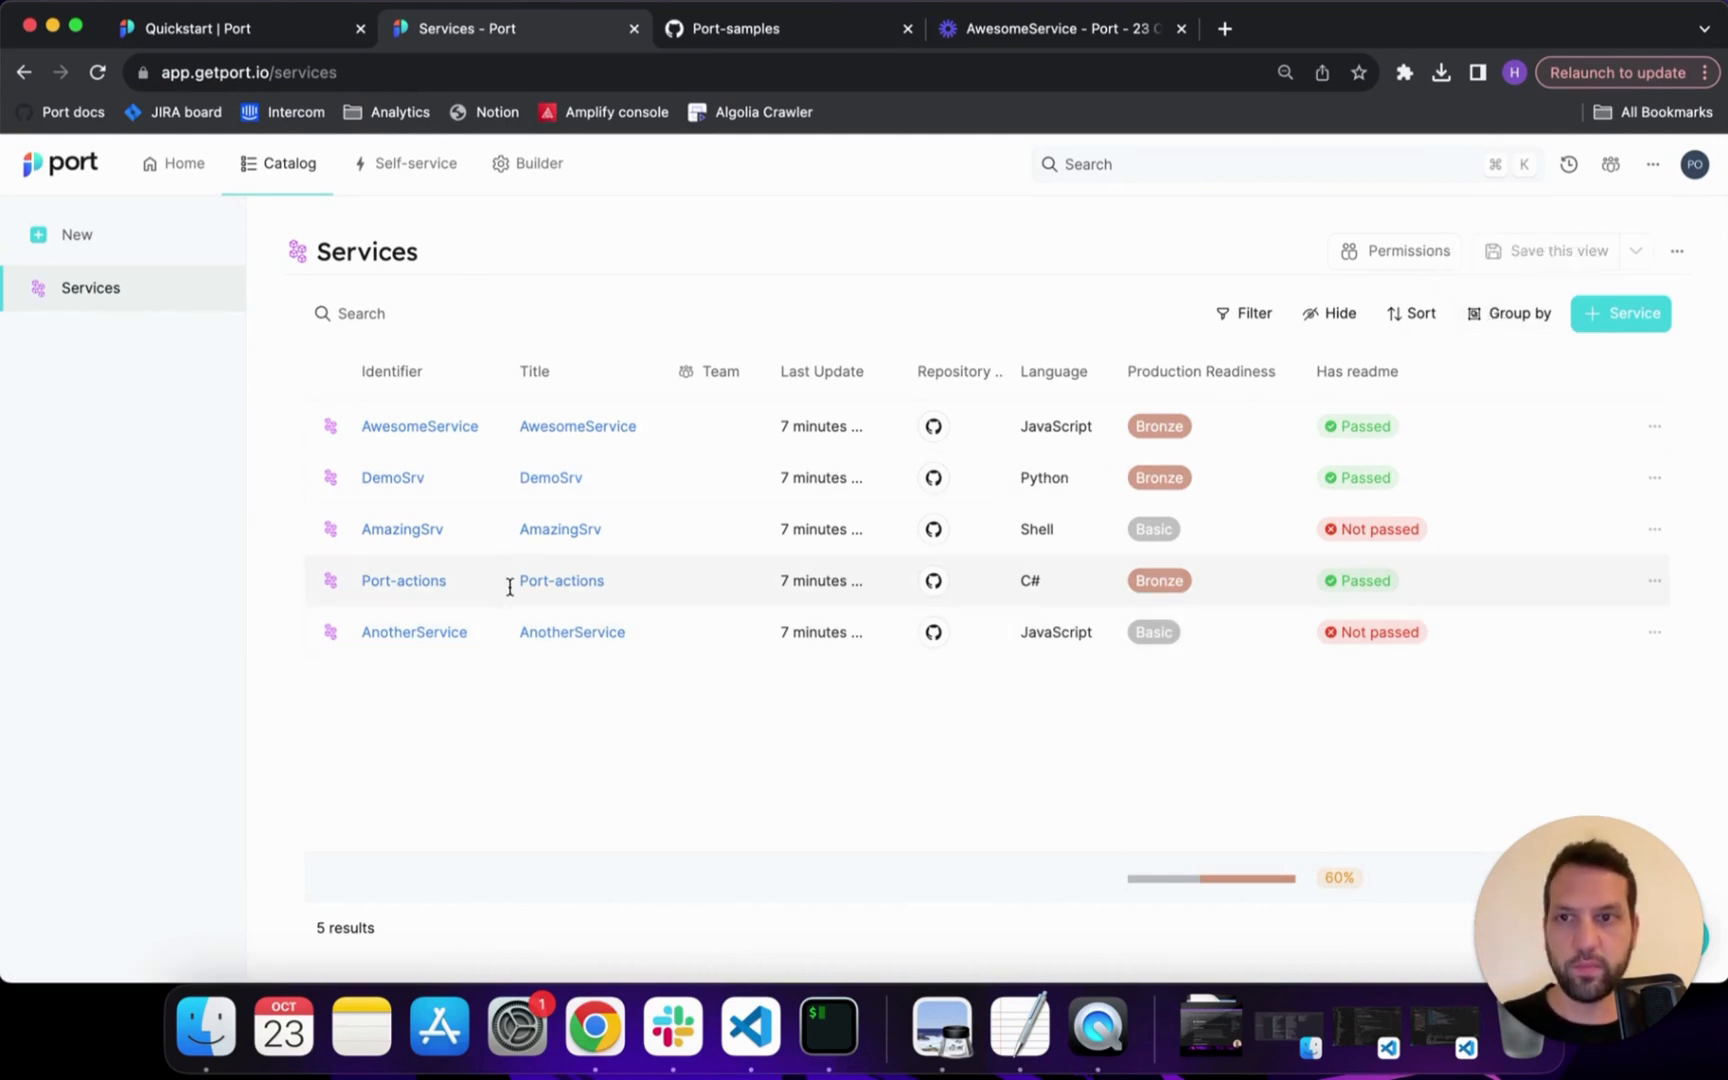
pyautogui.click(1496, 322)
pyautogui.click(1416, 456)
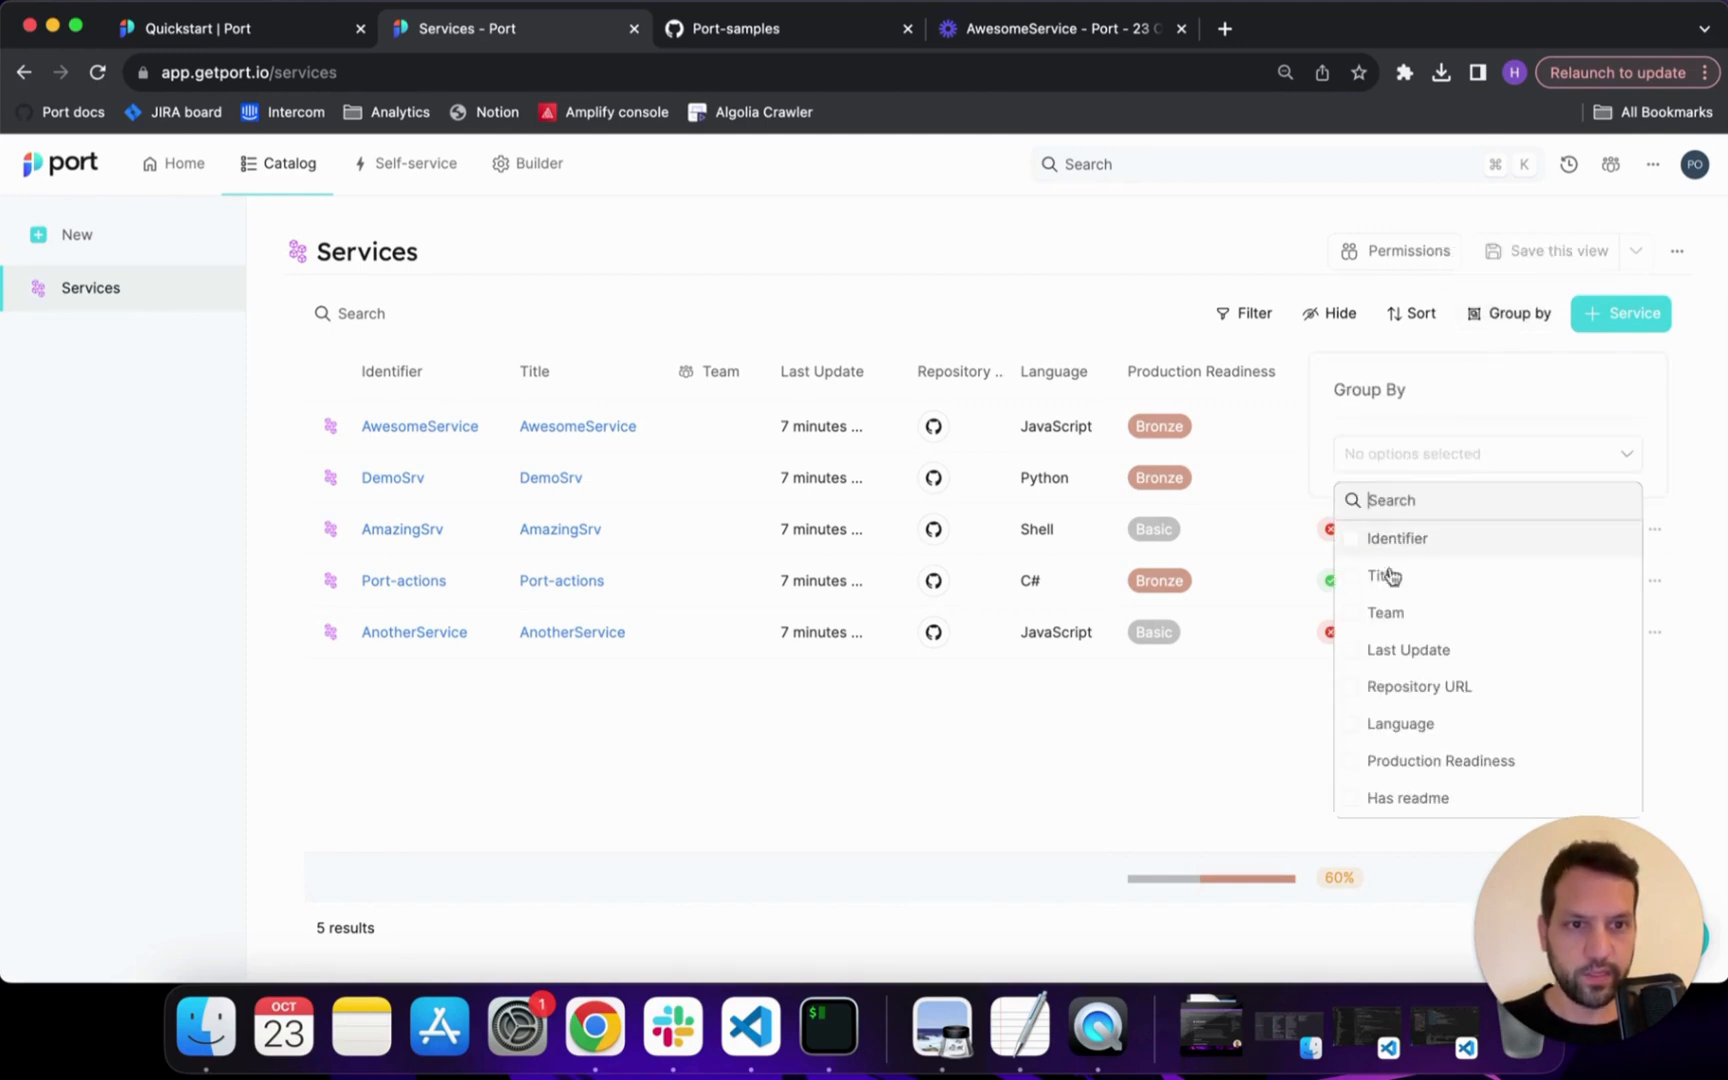
pyautogui.click(1368, 762)
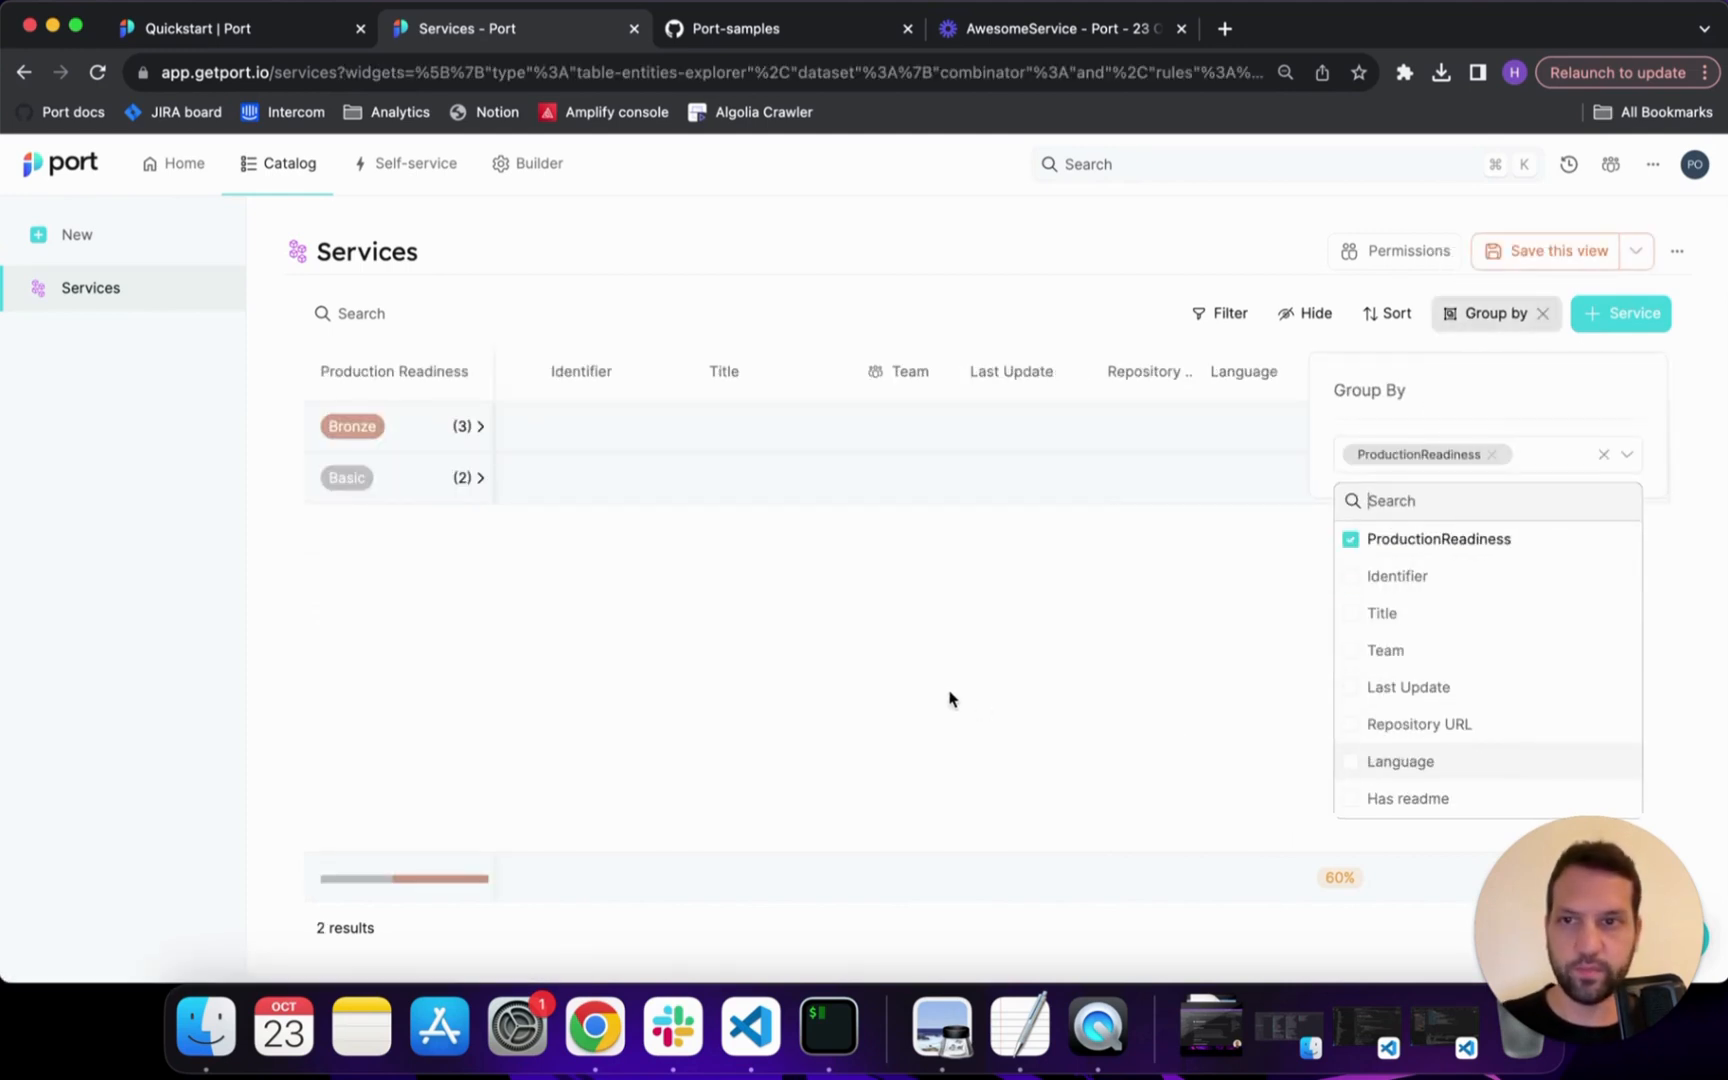
pyautogui.click(700, 640)
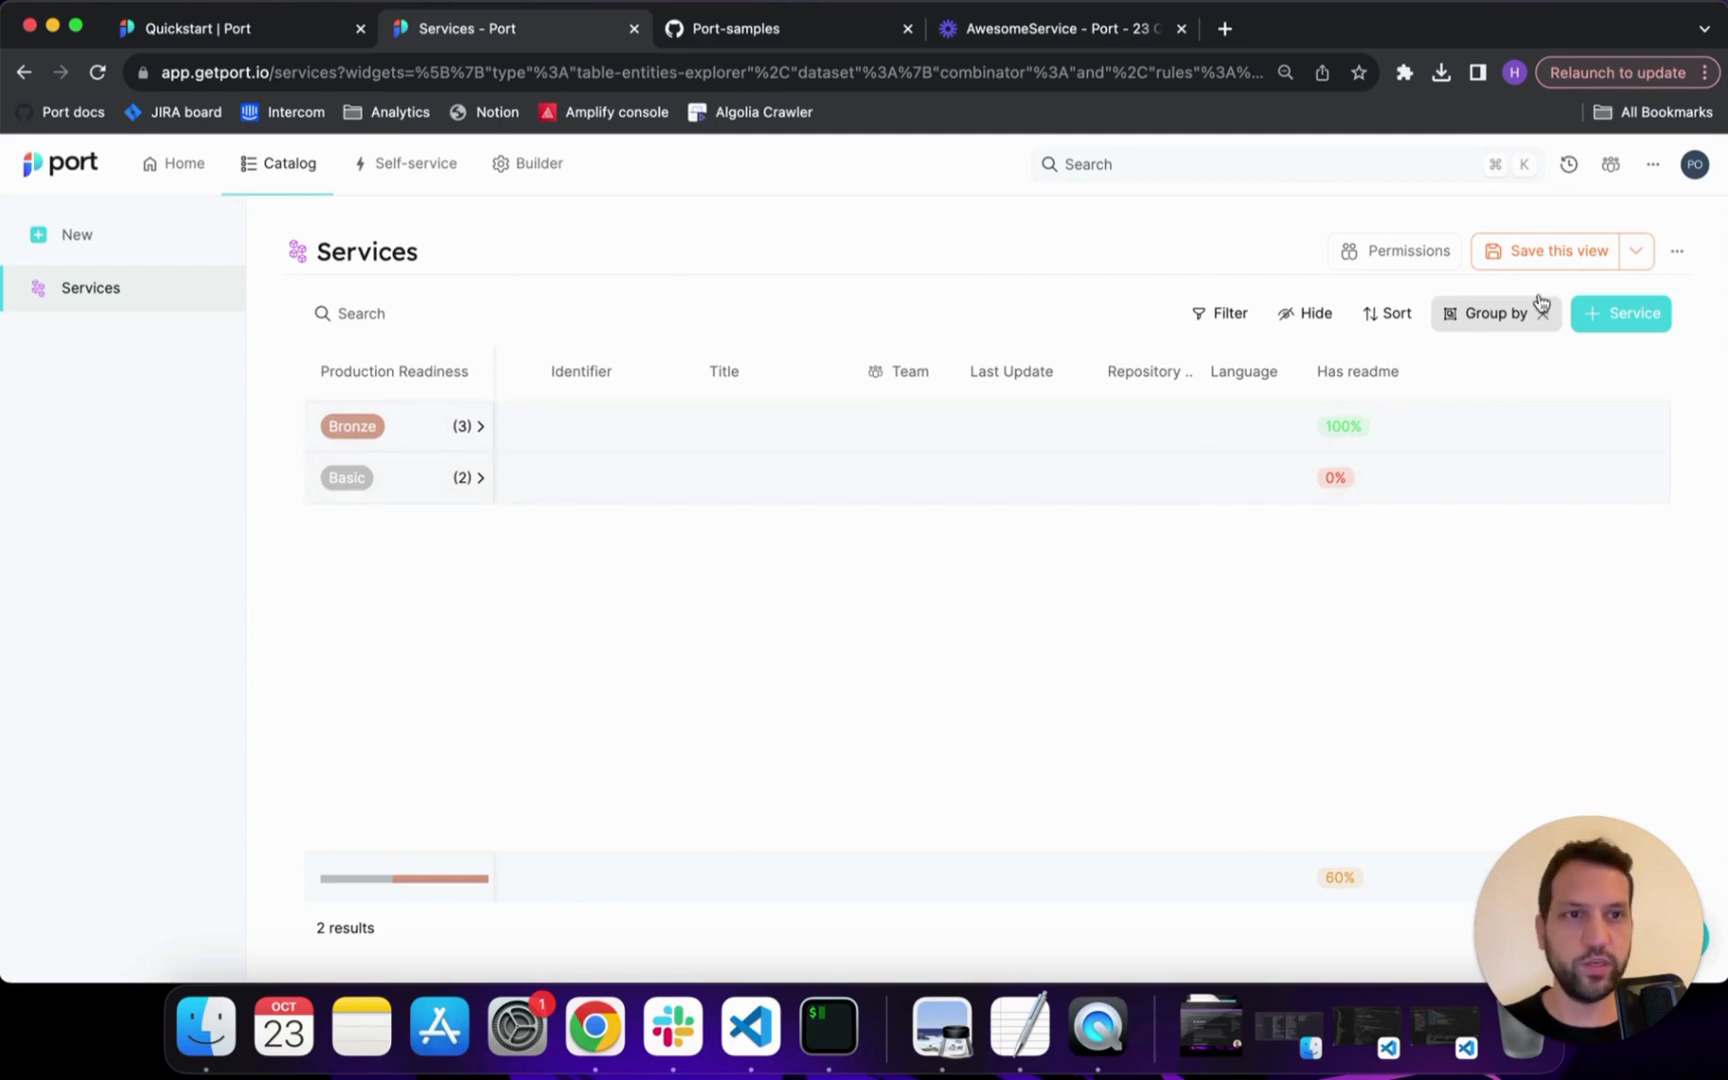
# Save the grouped Services view as a new page named "Services by production readiness" and open that page
pyautogui.click(1634, 259)
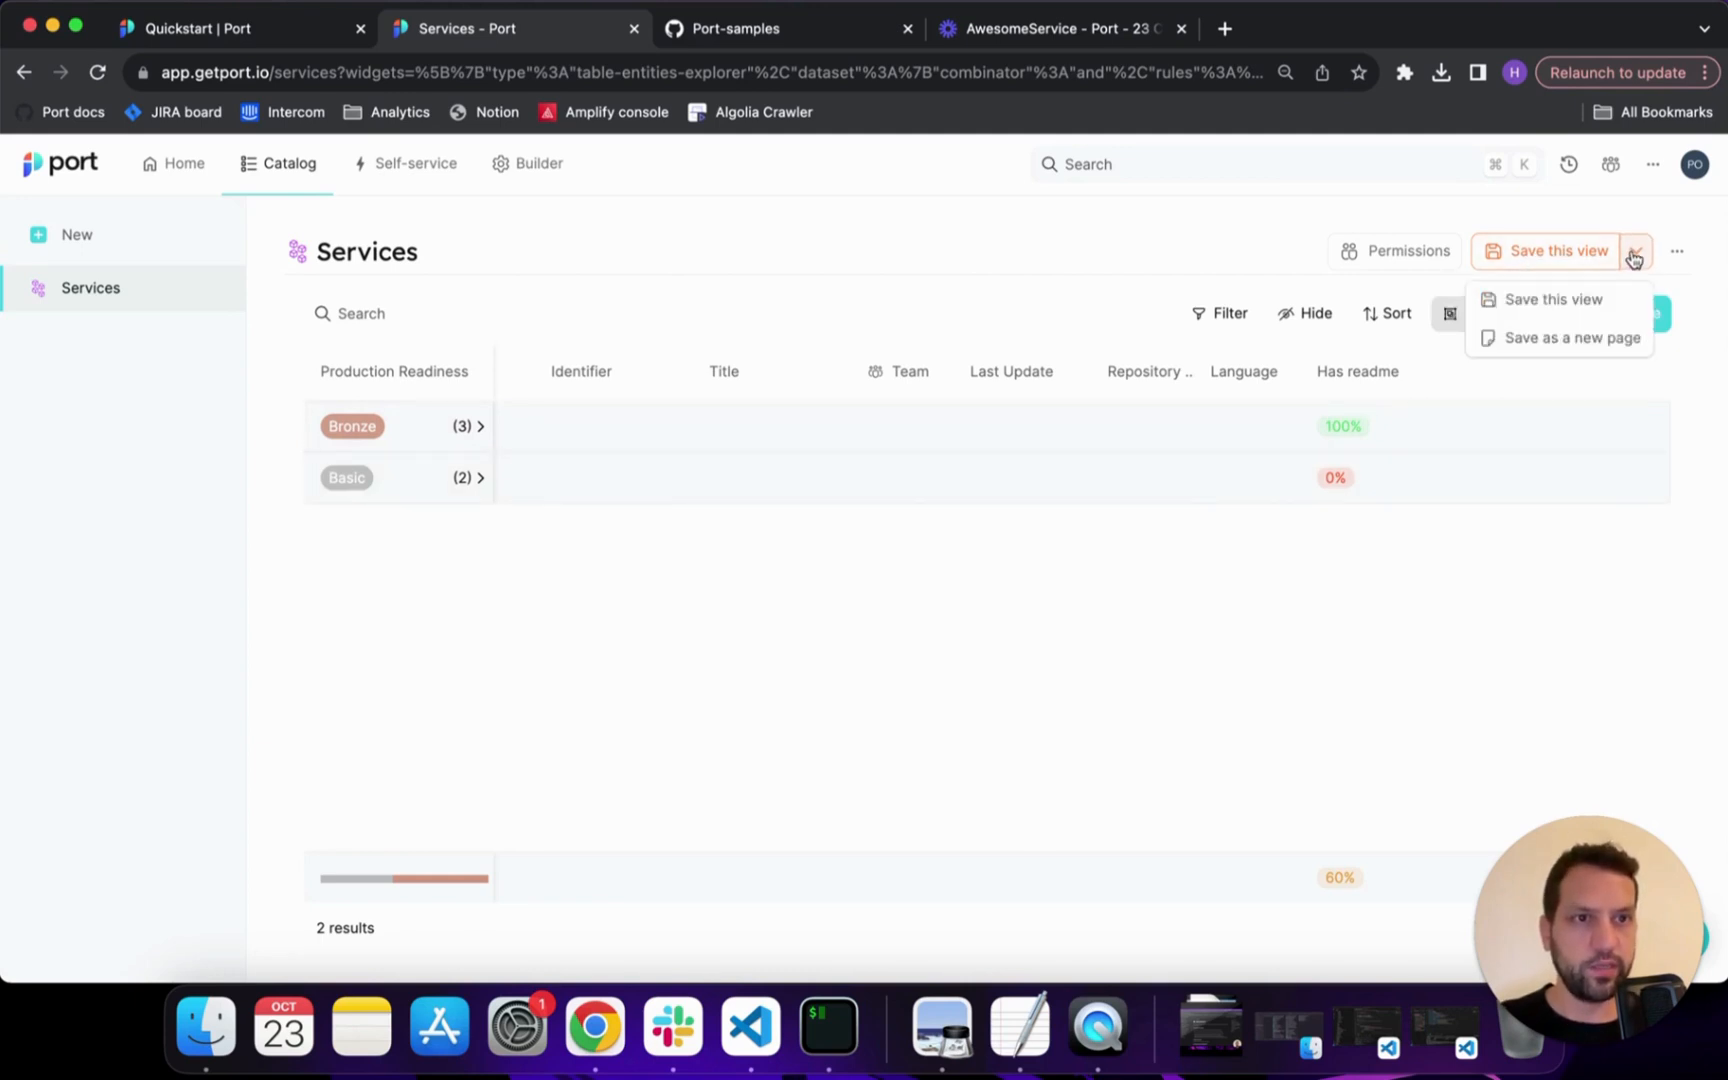
pyautogui.click(1556, 345)
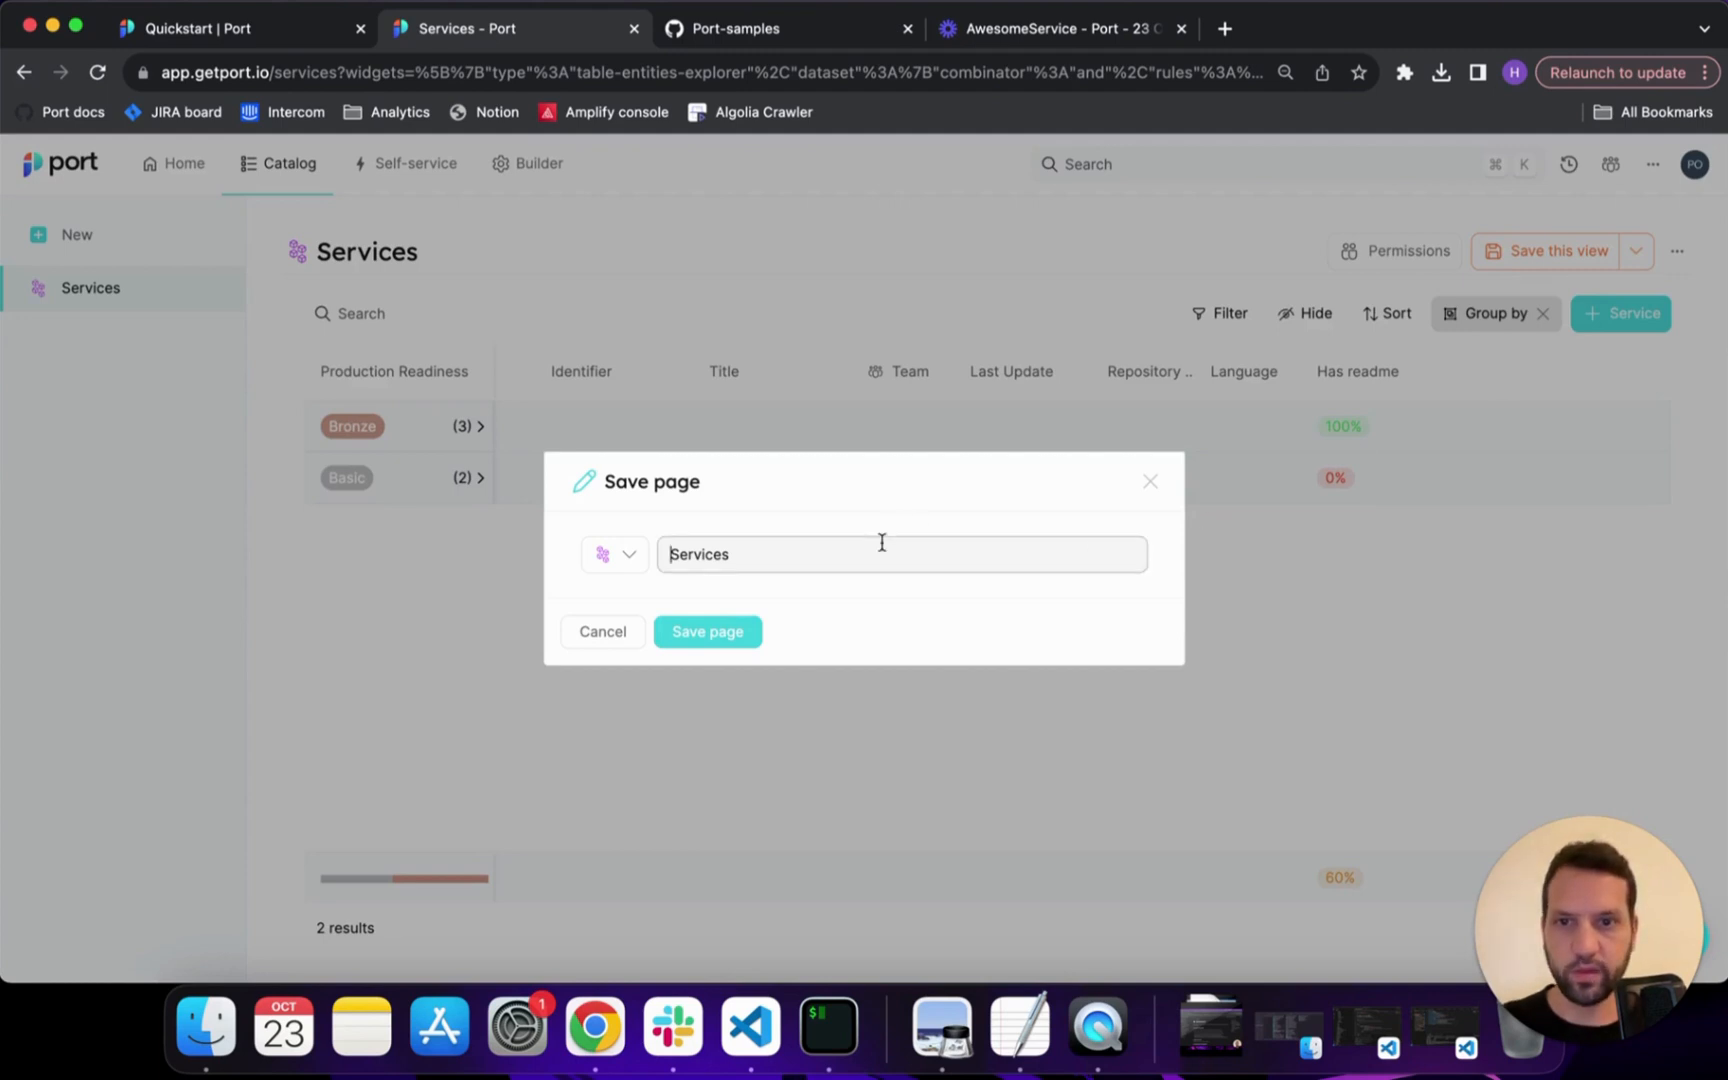
pyautogui.click(755, 560)
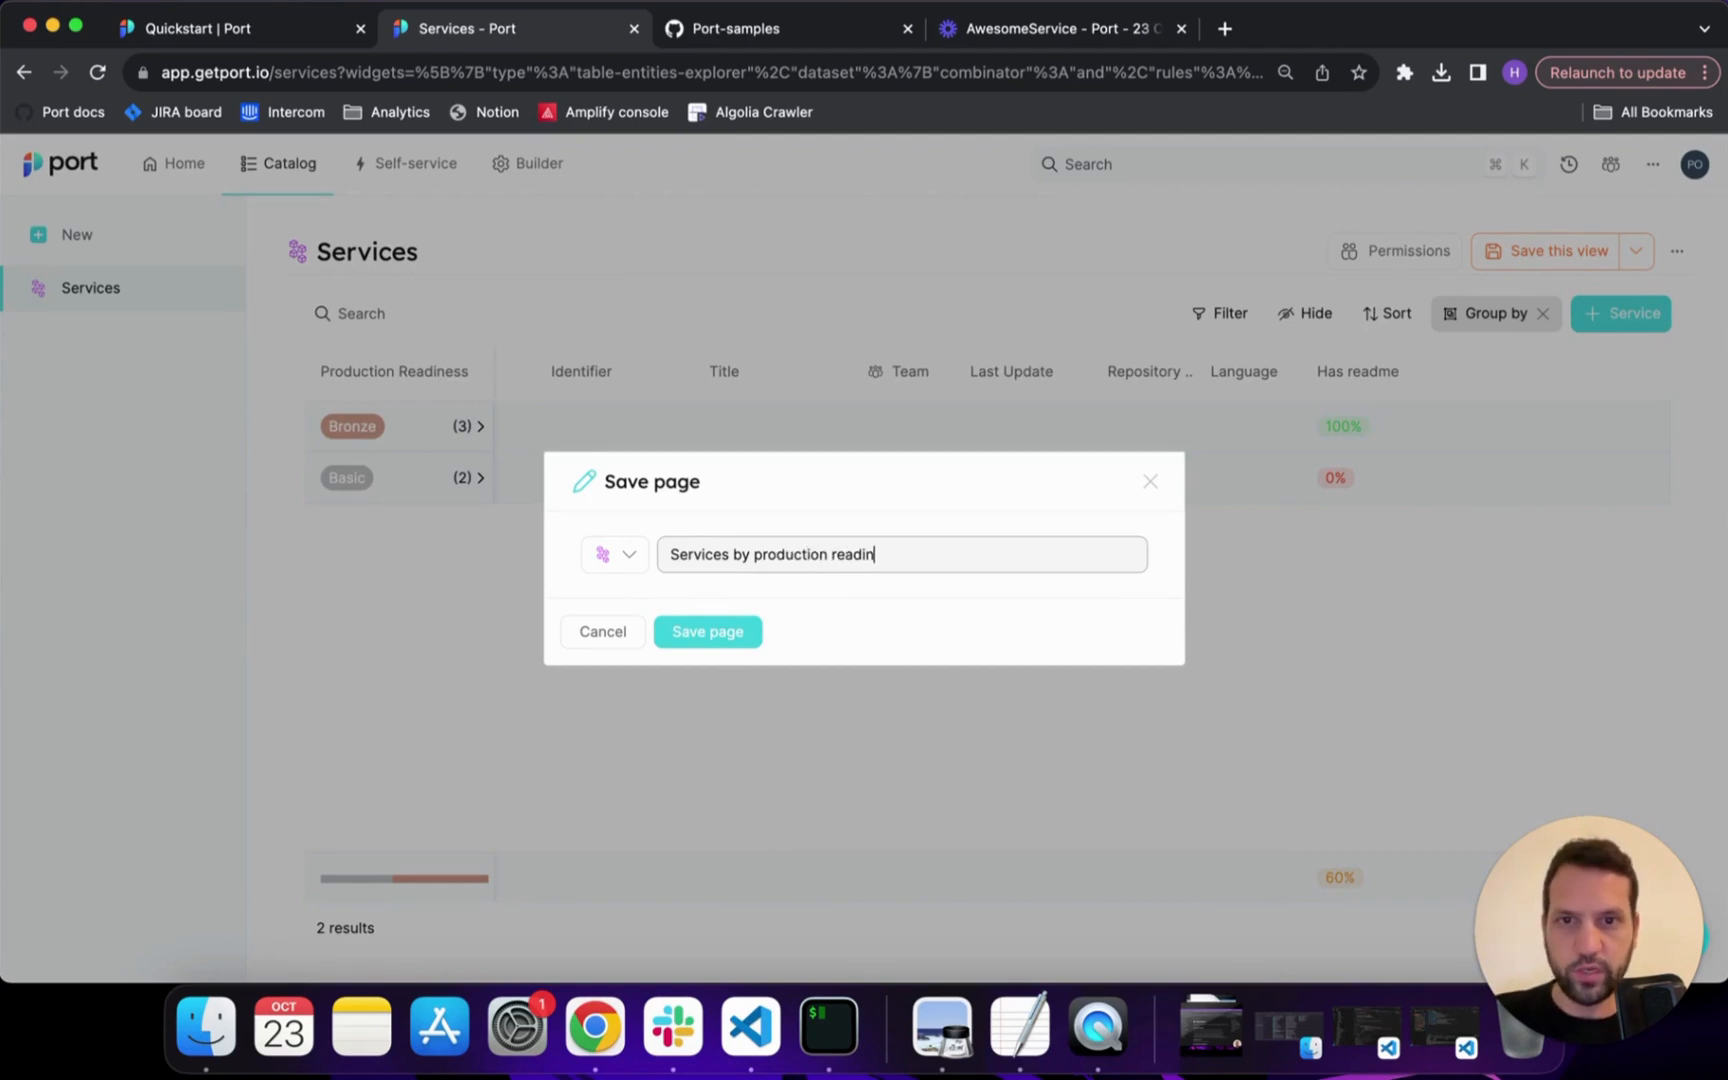
pyautogui.click(708, 631)
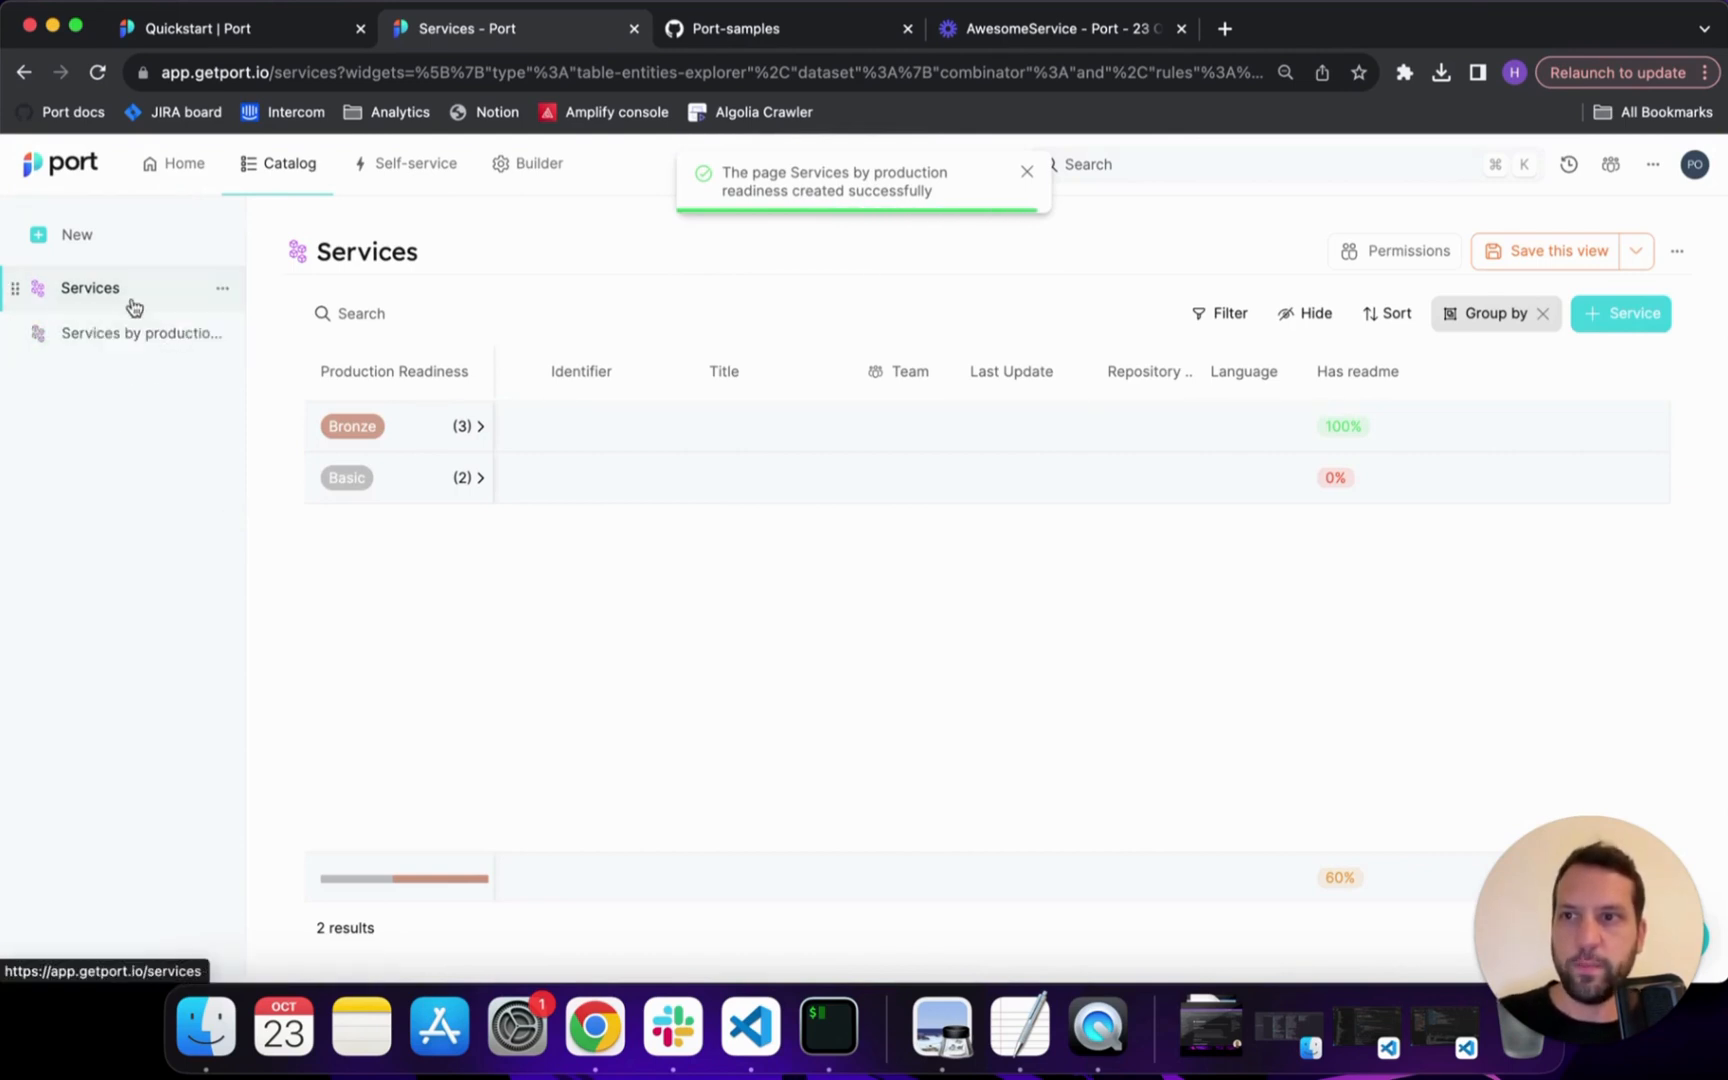
pyautogui.click(105, 352)
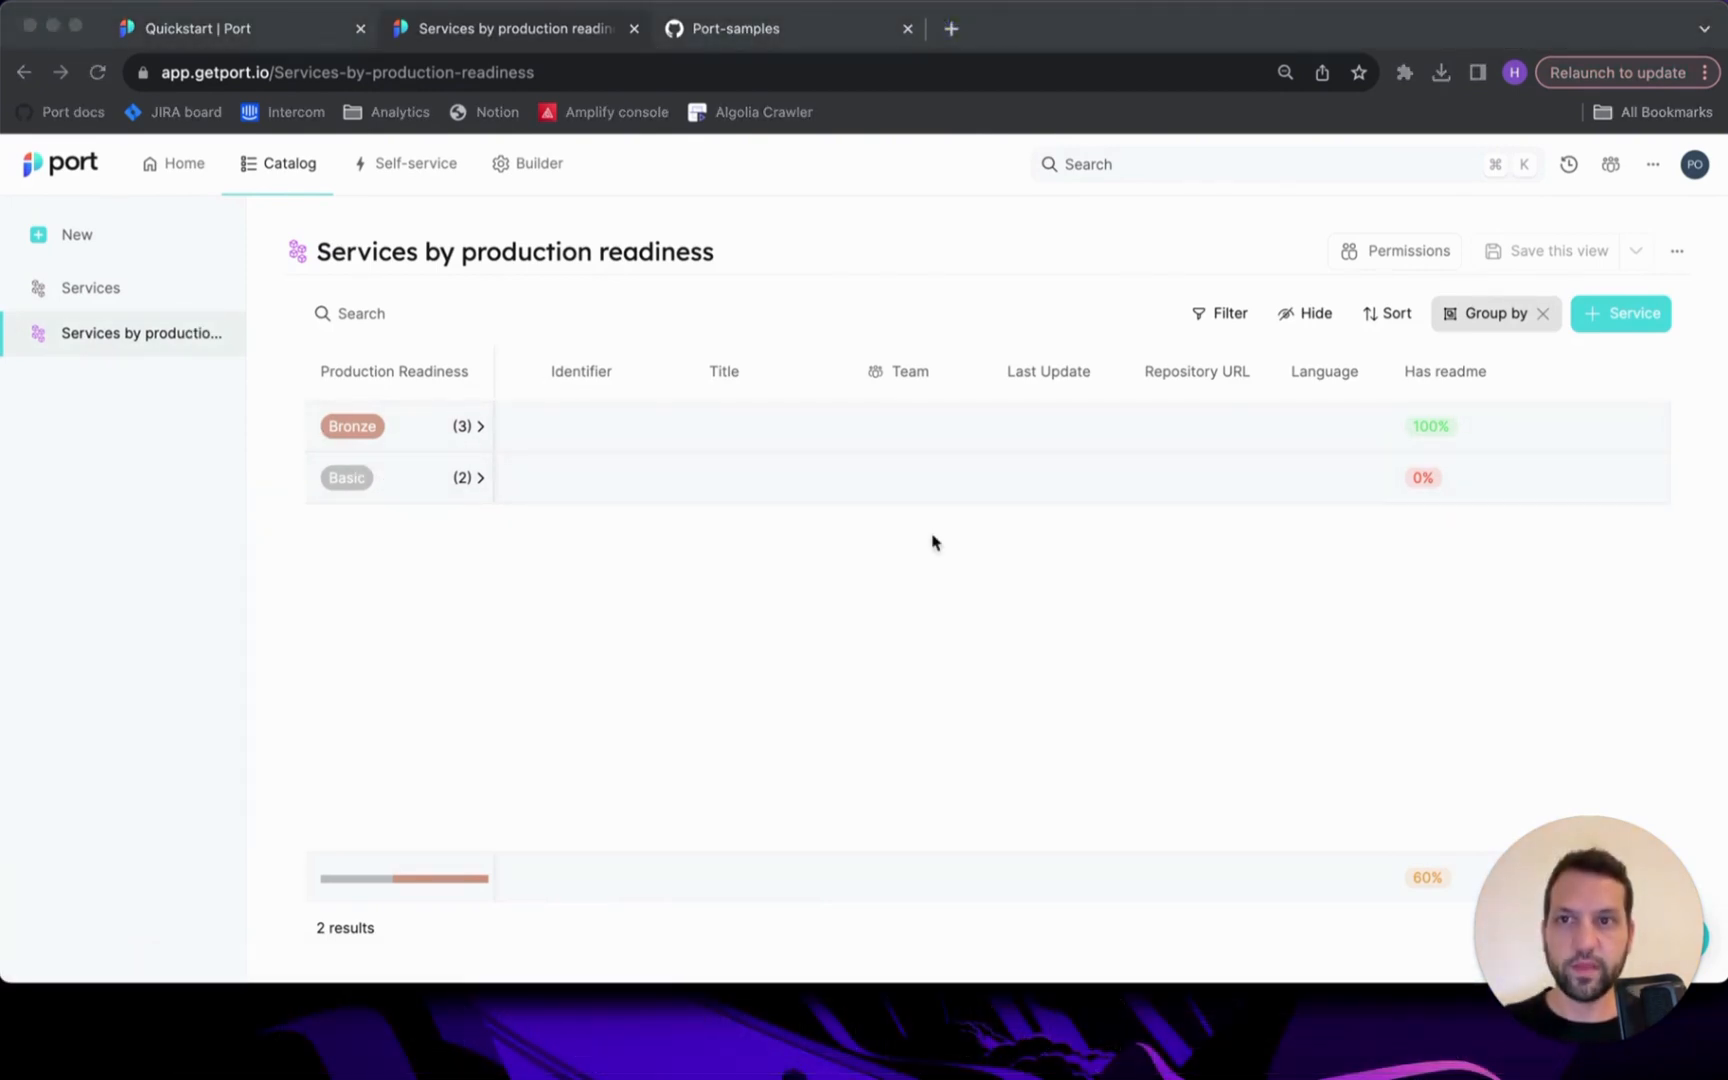
# Review the guide's dashboard instructions and start a new pie chart on Port's Home page
pyautogui.click(188, 30)
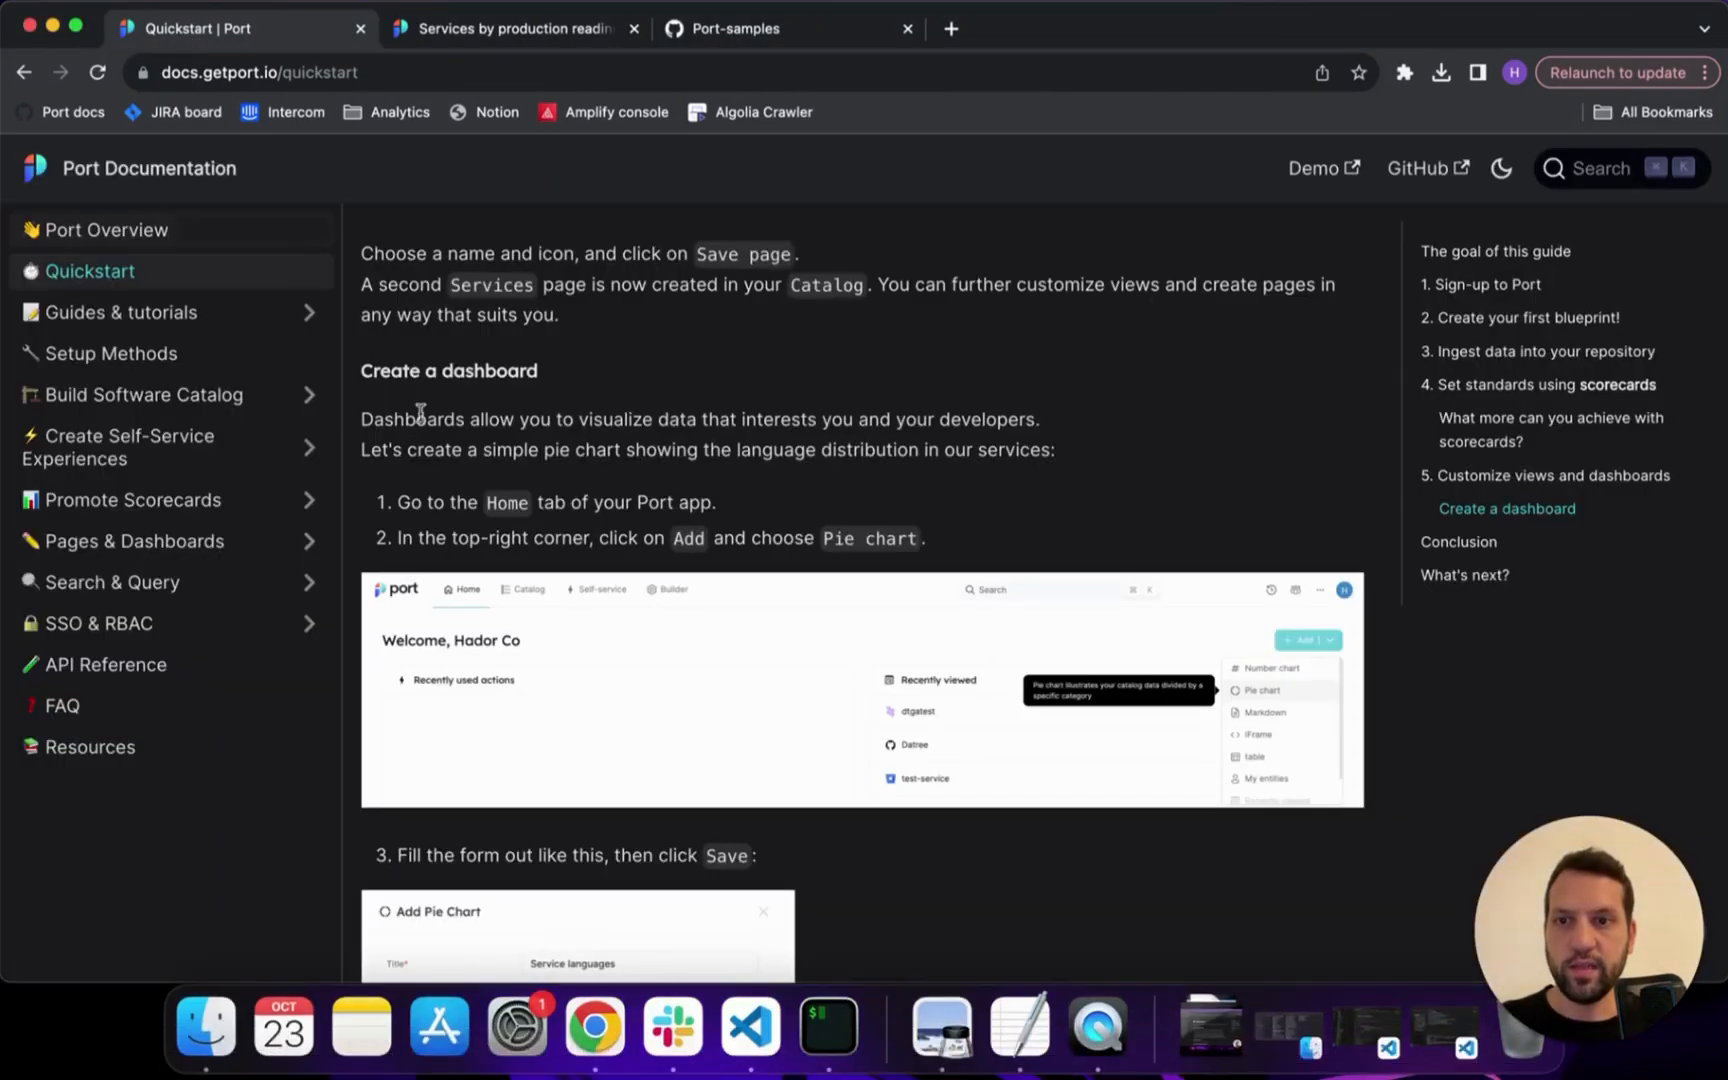
pyautogui.scroll(-10, 573, 508)
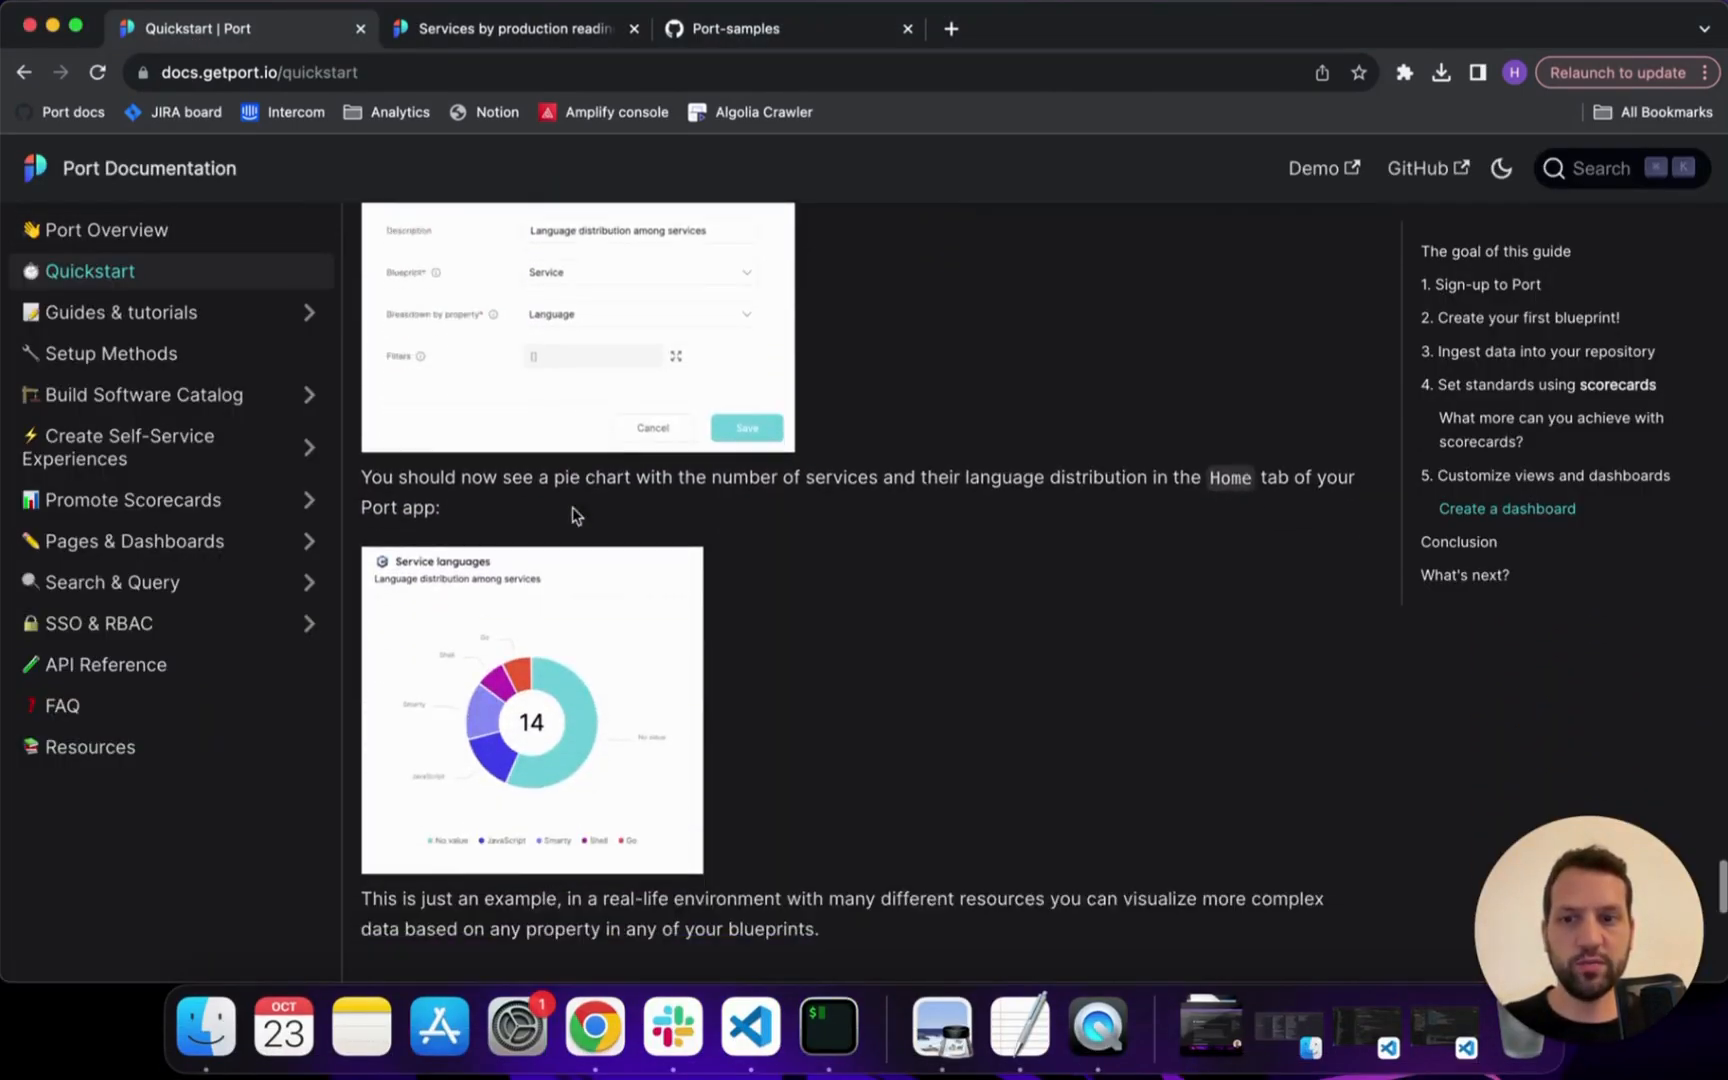
pyautogui.scroll(10, 573, 516)
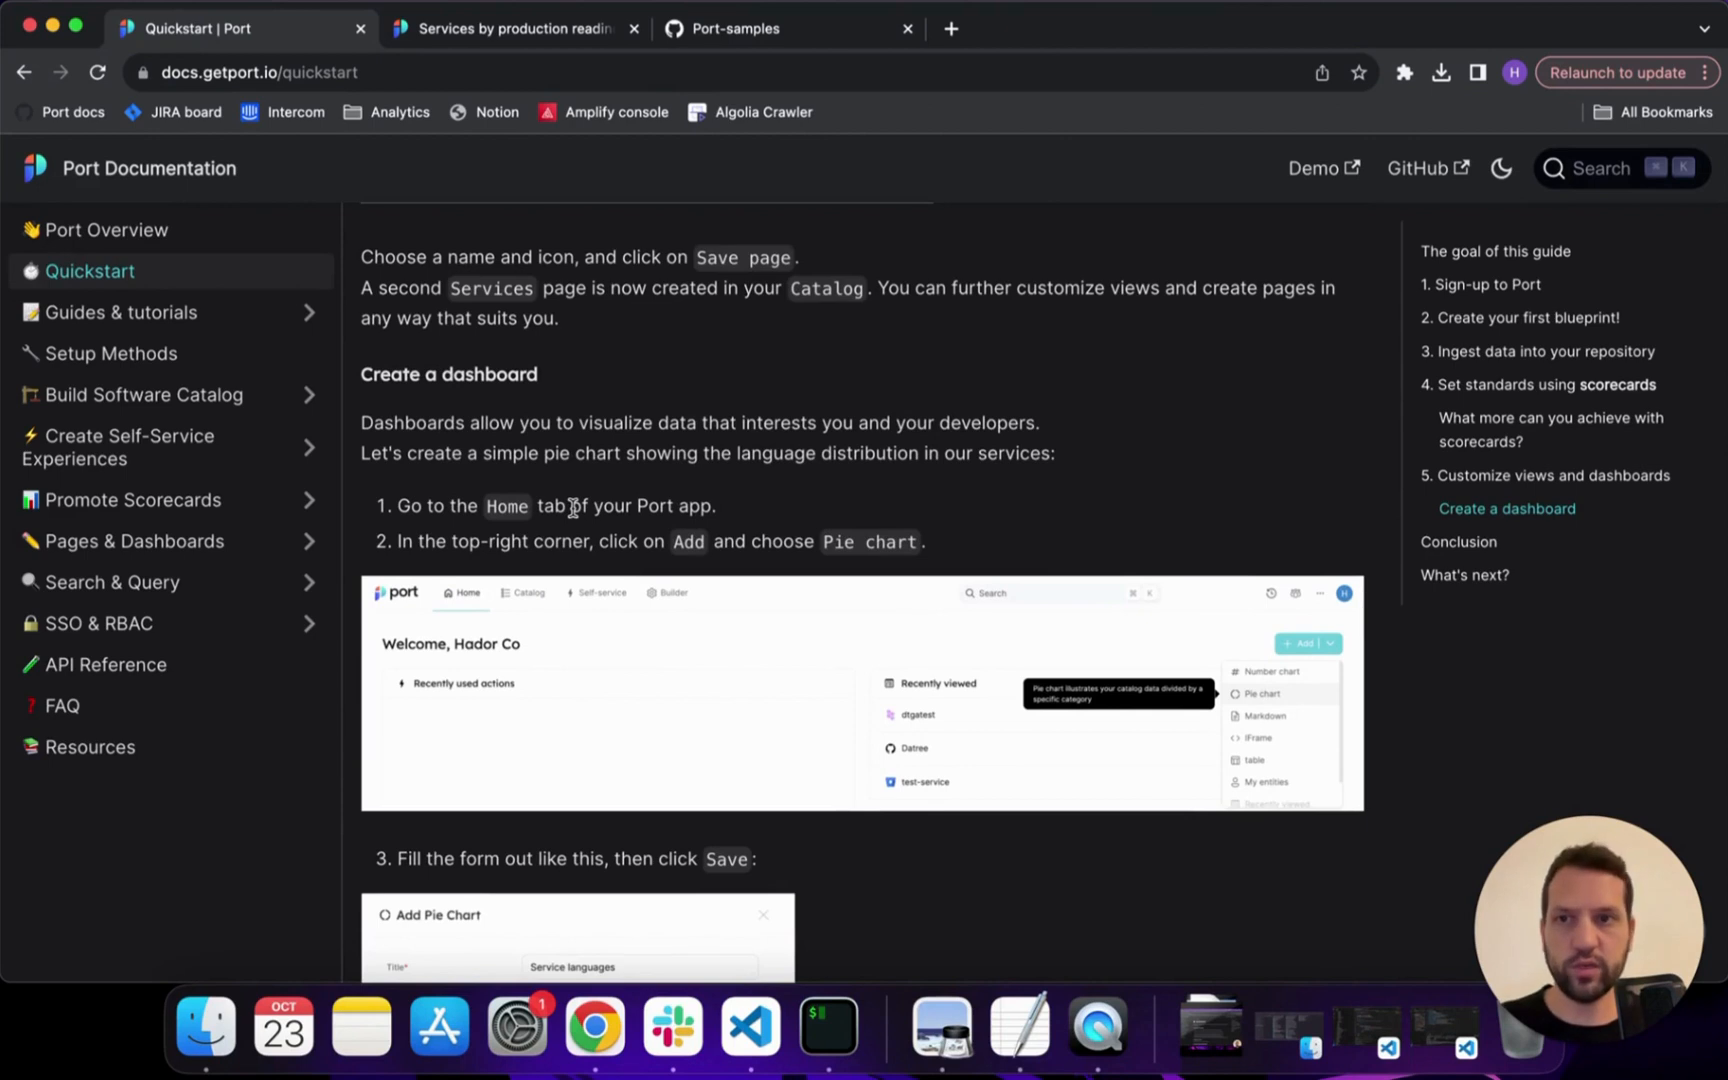
pyautogui.click(491, 40)
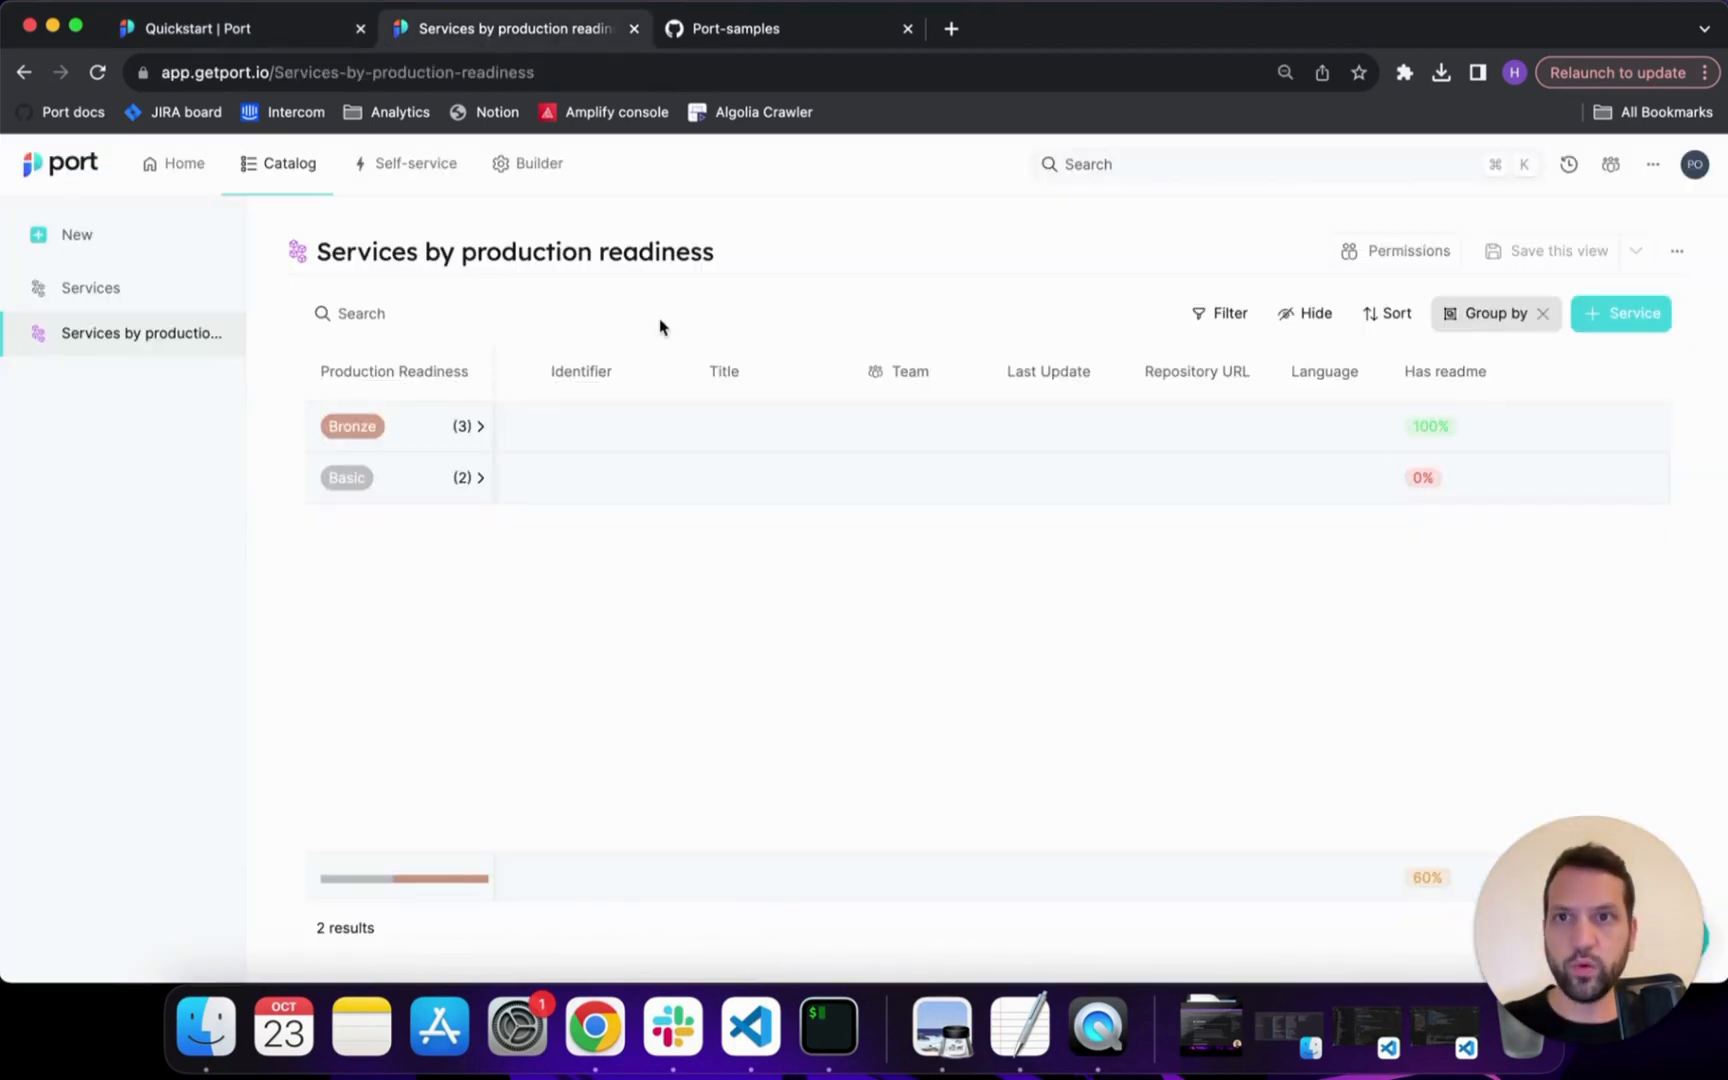
pyautogui.click(173, 186)
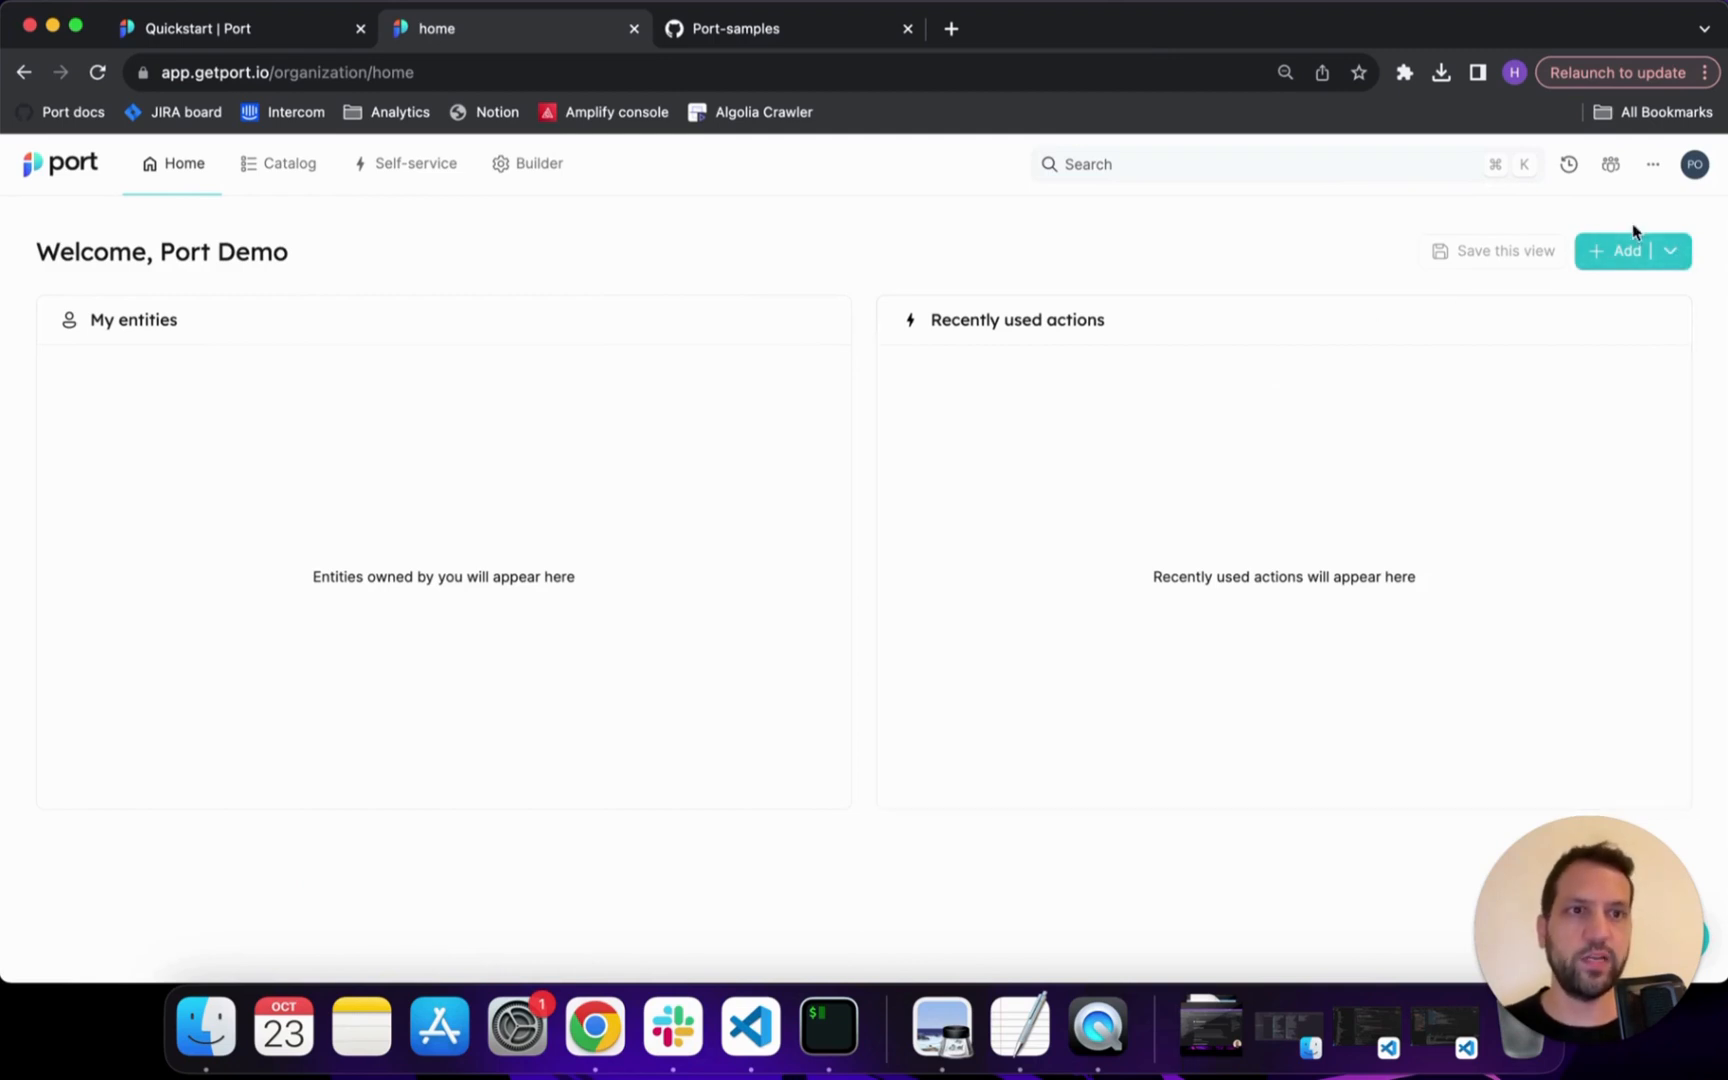
pyautogui.click(1669, 256)
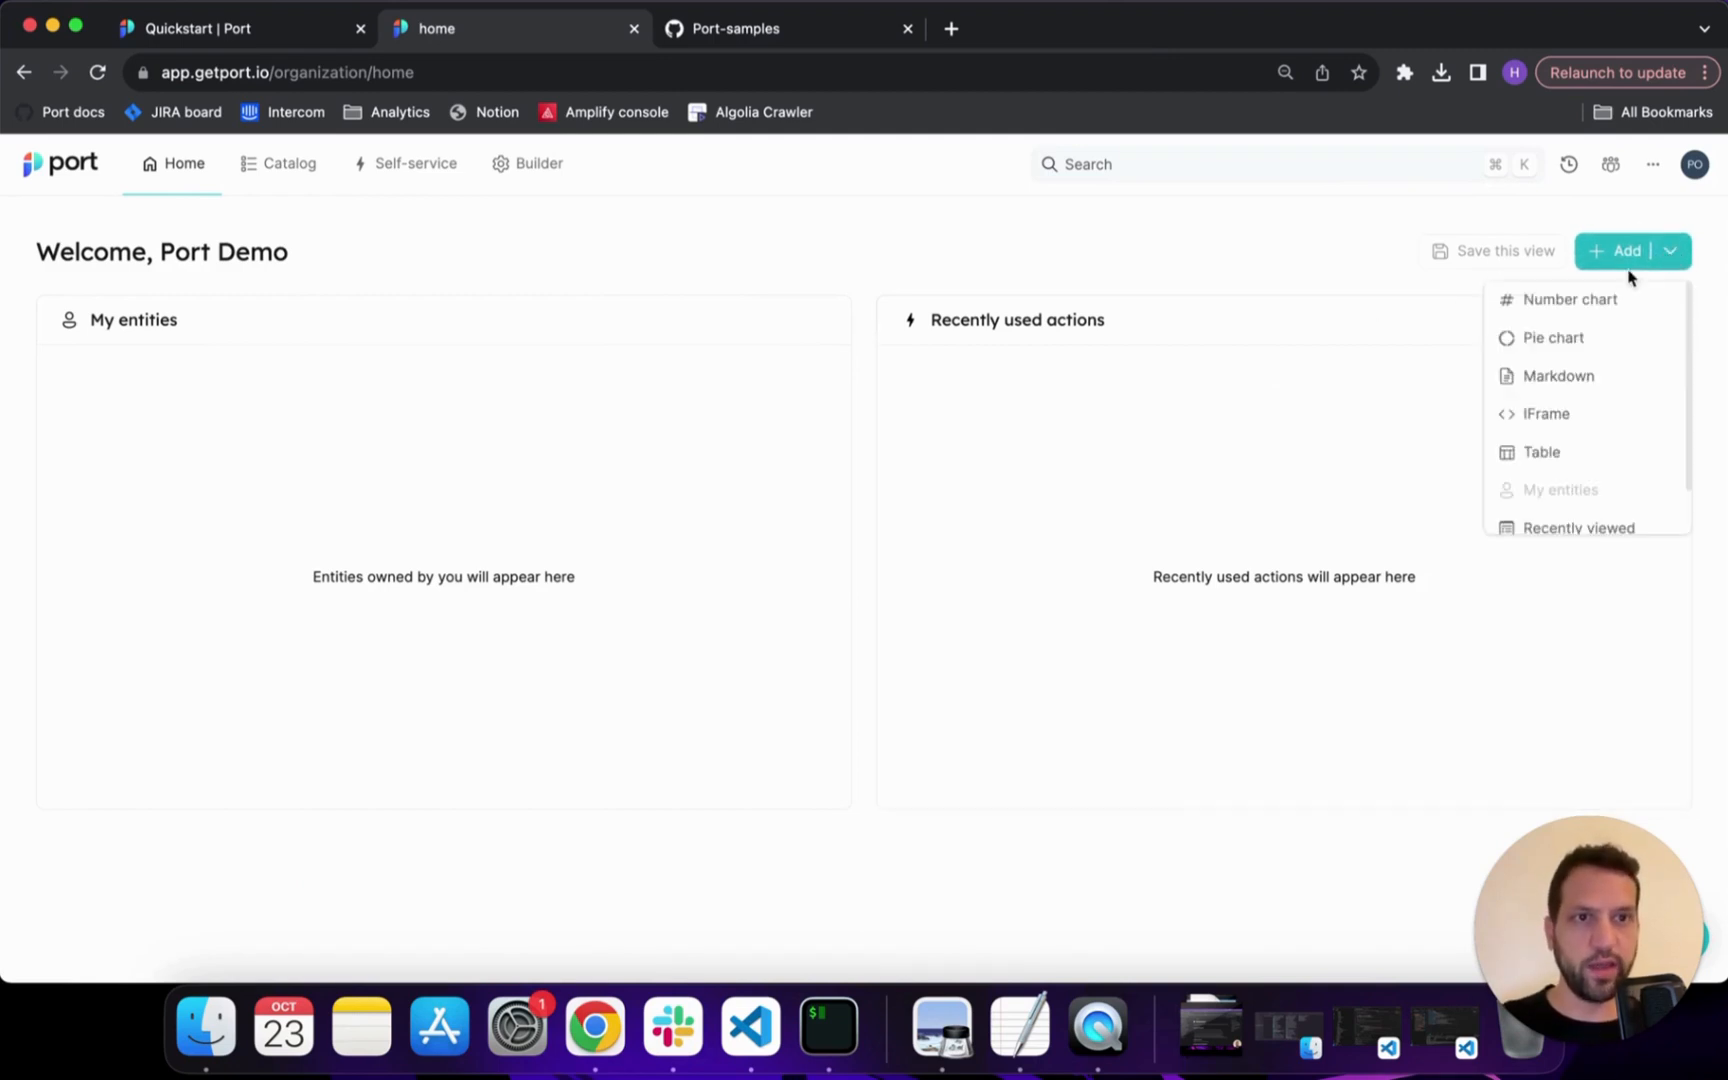
pyautogui.click(1562, 346)
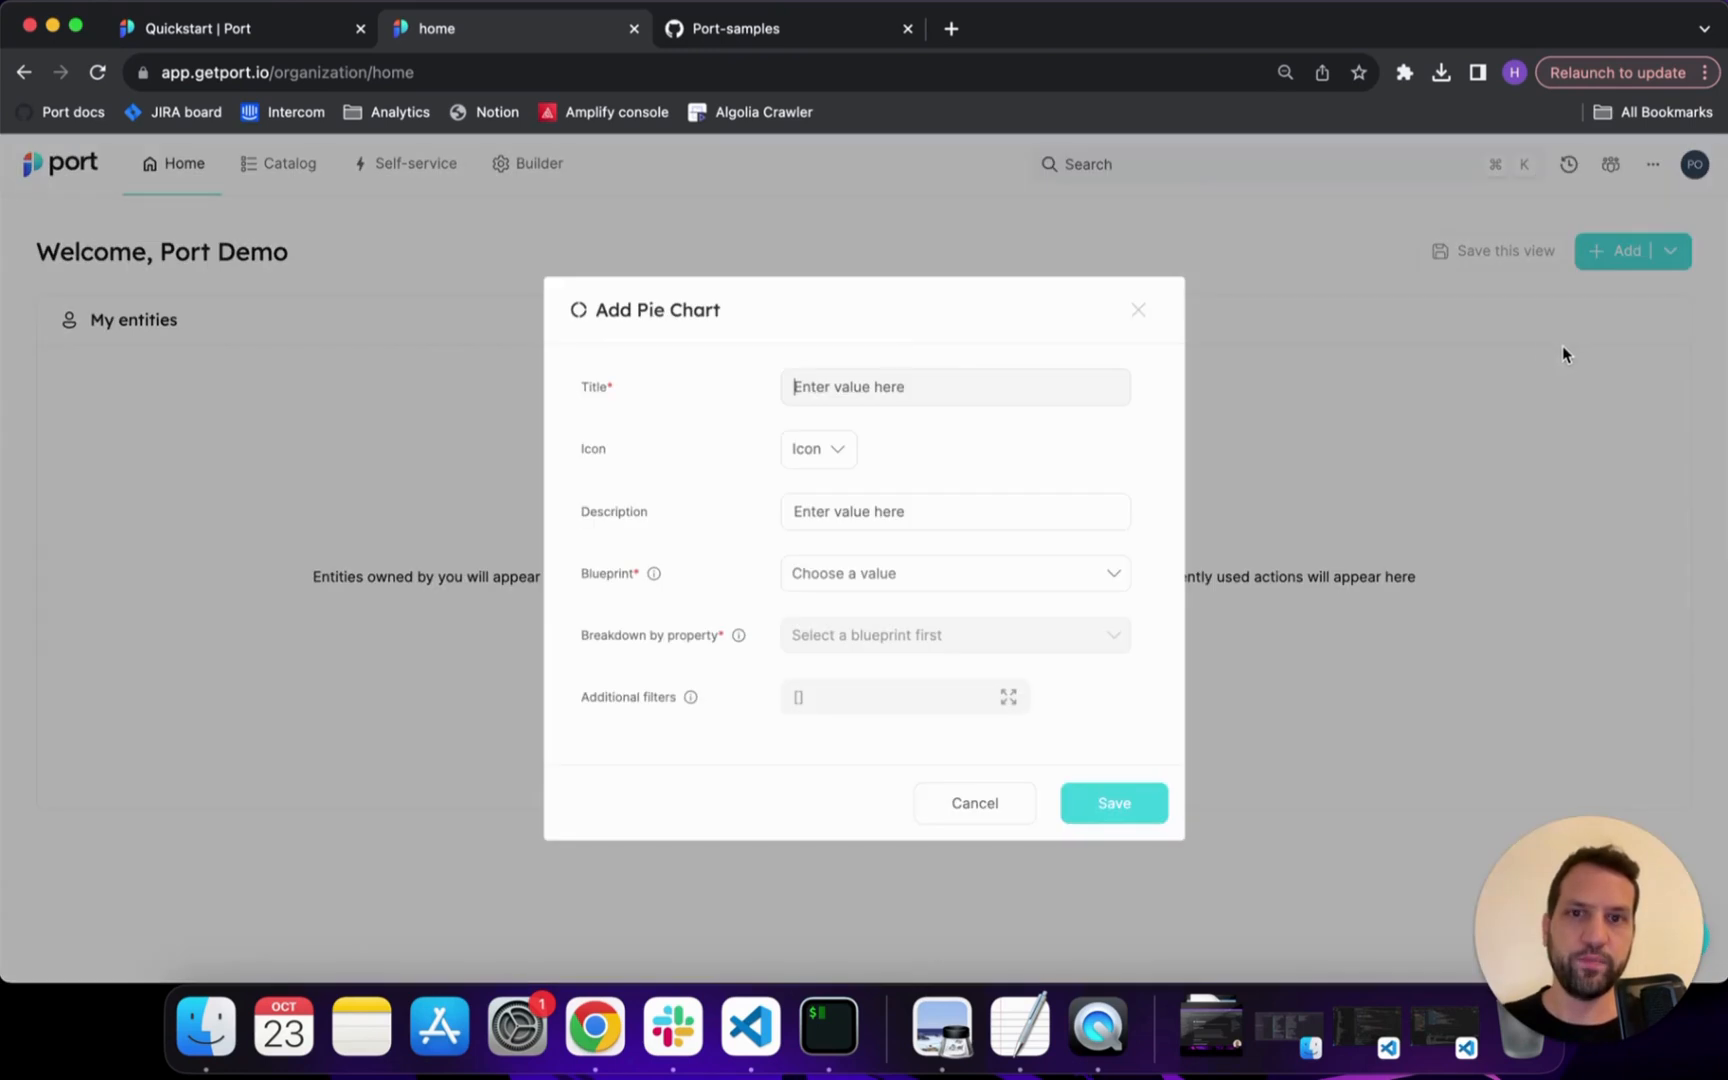
# Title the pie chart "Languages", give it the purple hexagonal C icon, and describe it as "Languages distribution"
pyautogui.write('Languages')
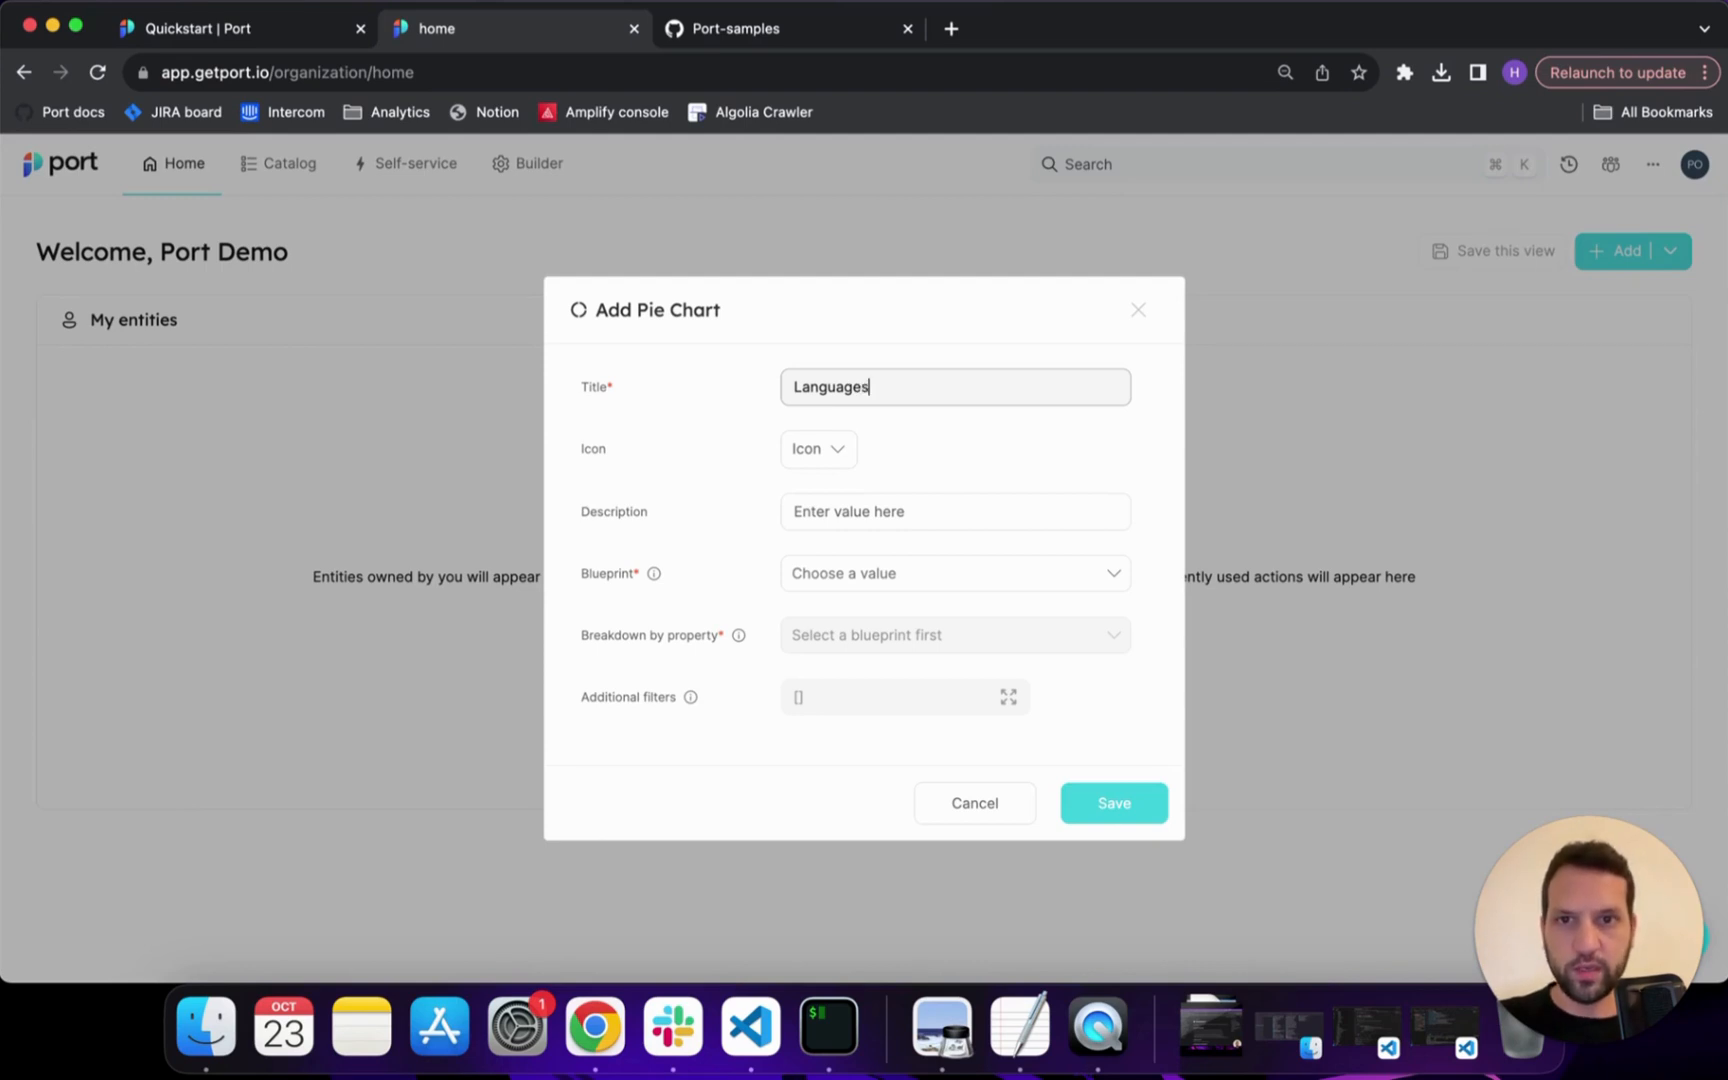
pyautogui.click(832, 450)
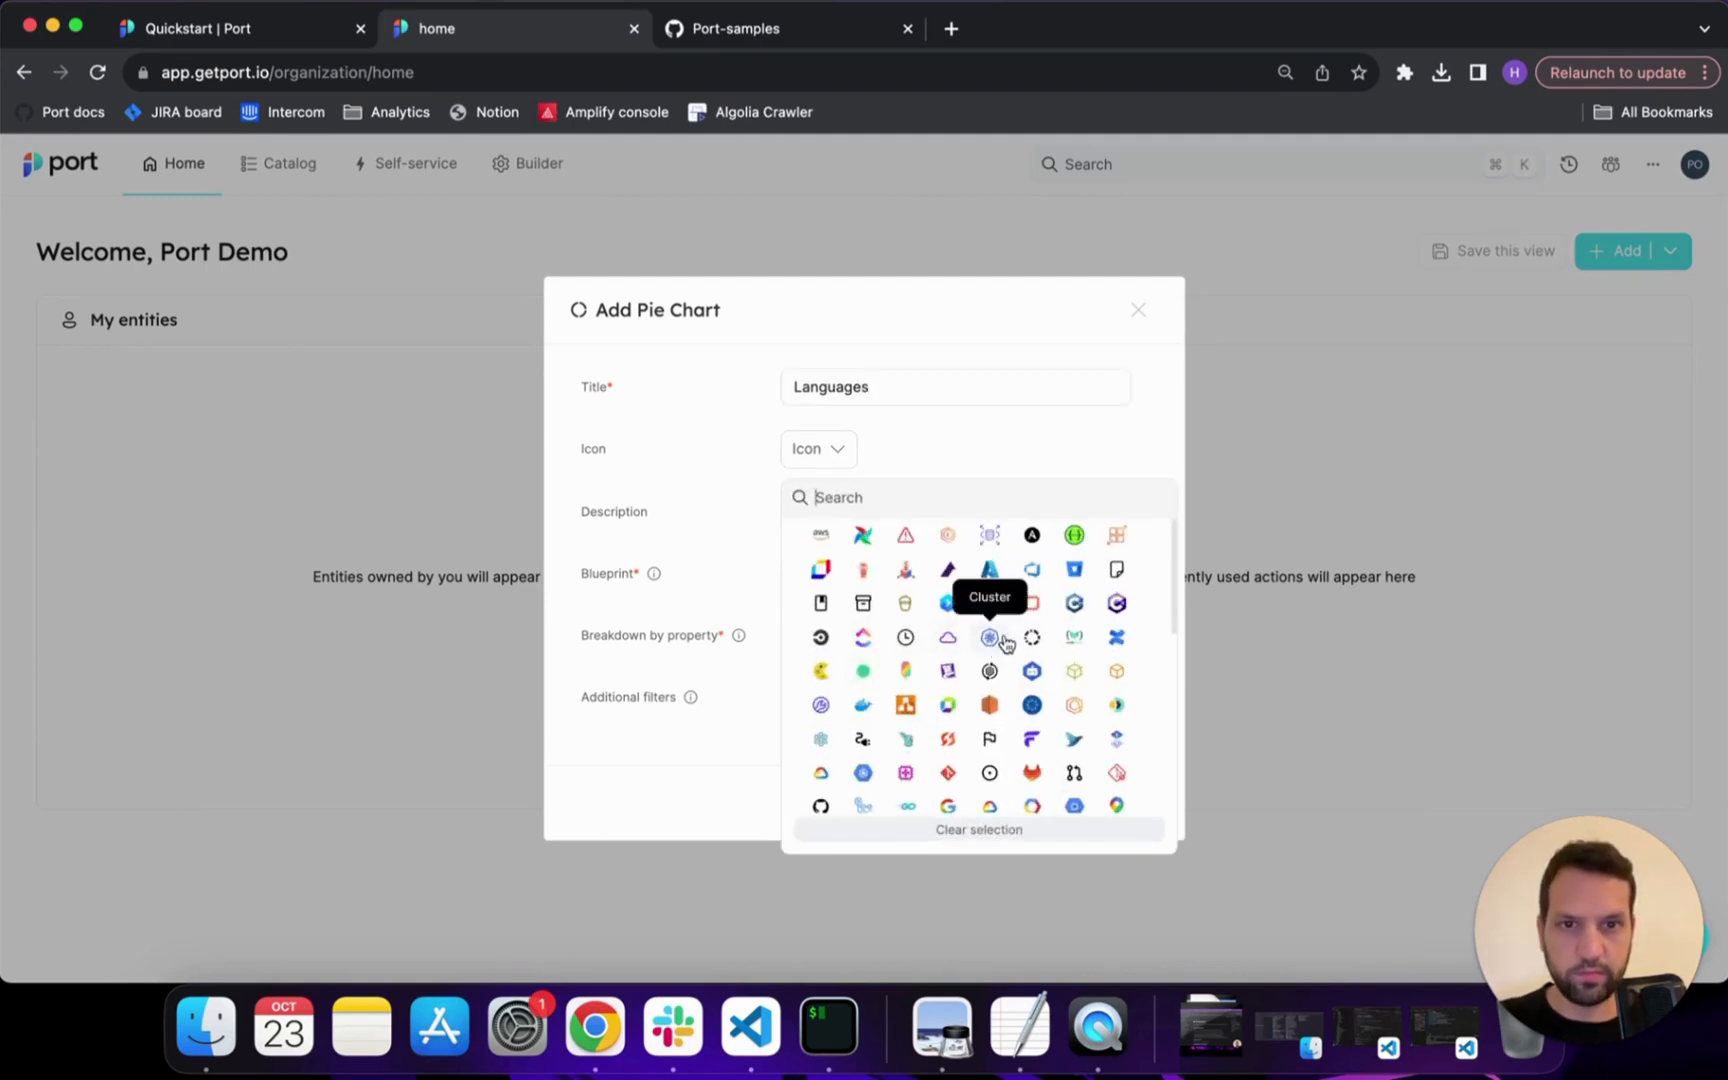
pyautogui.click(1112, 605)
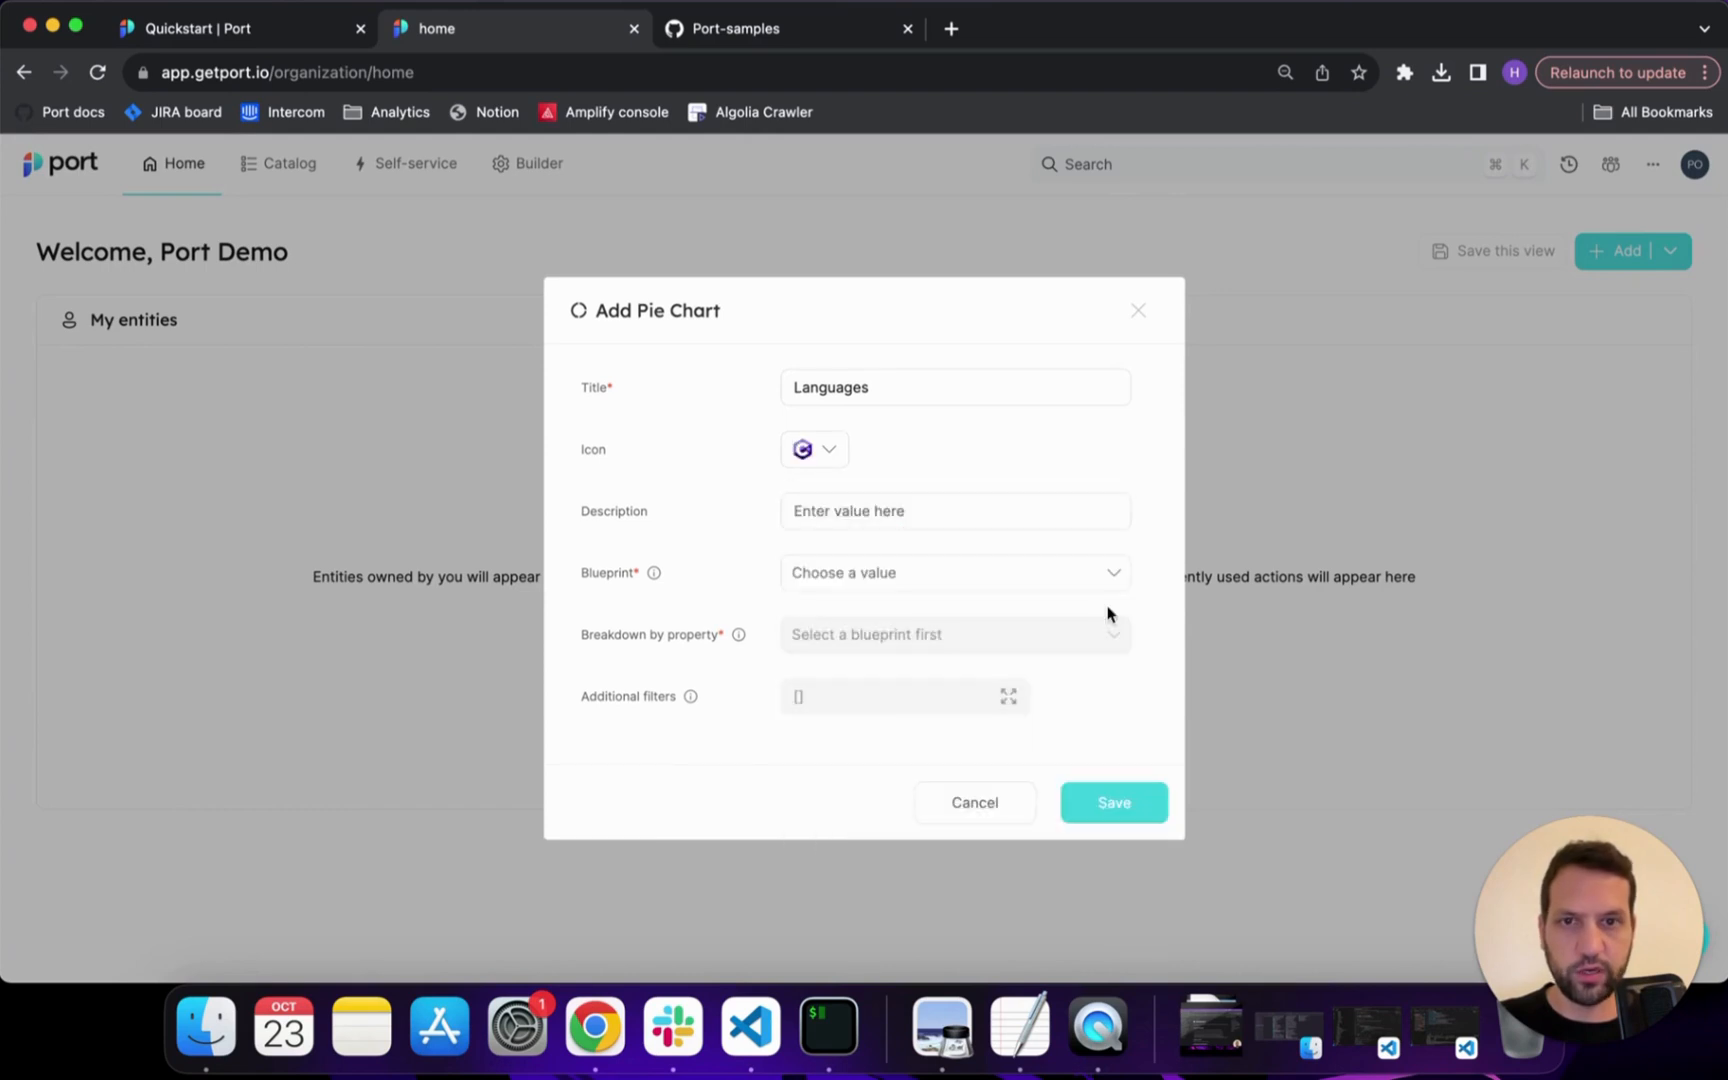
pyautogui.click(830, 521)
pyautogui.write('Languages distribution')
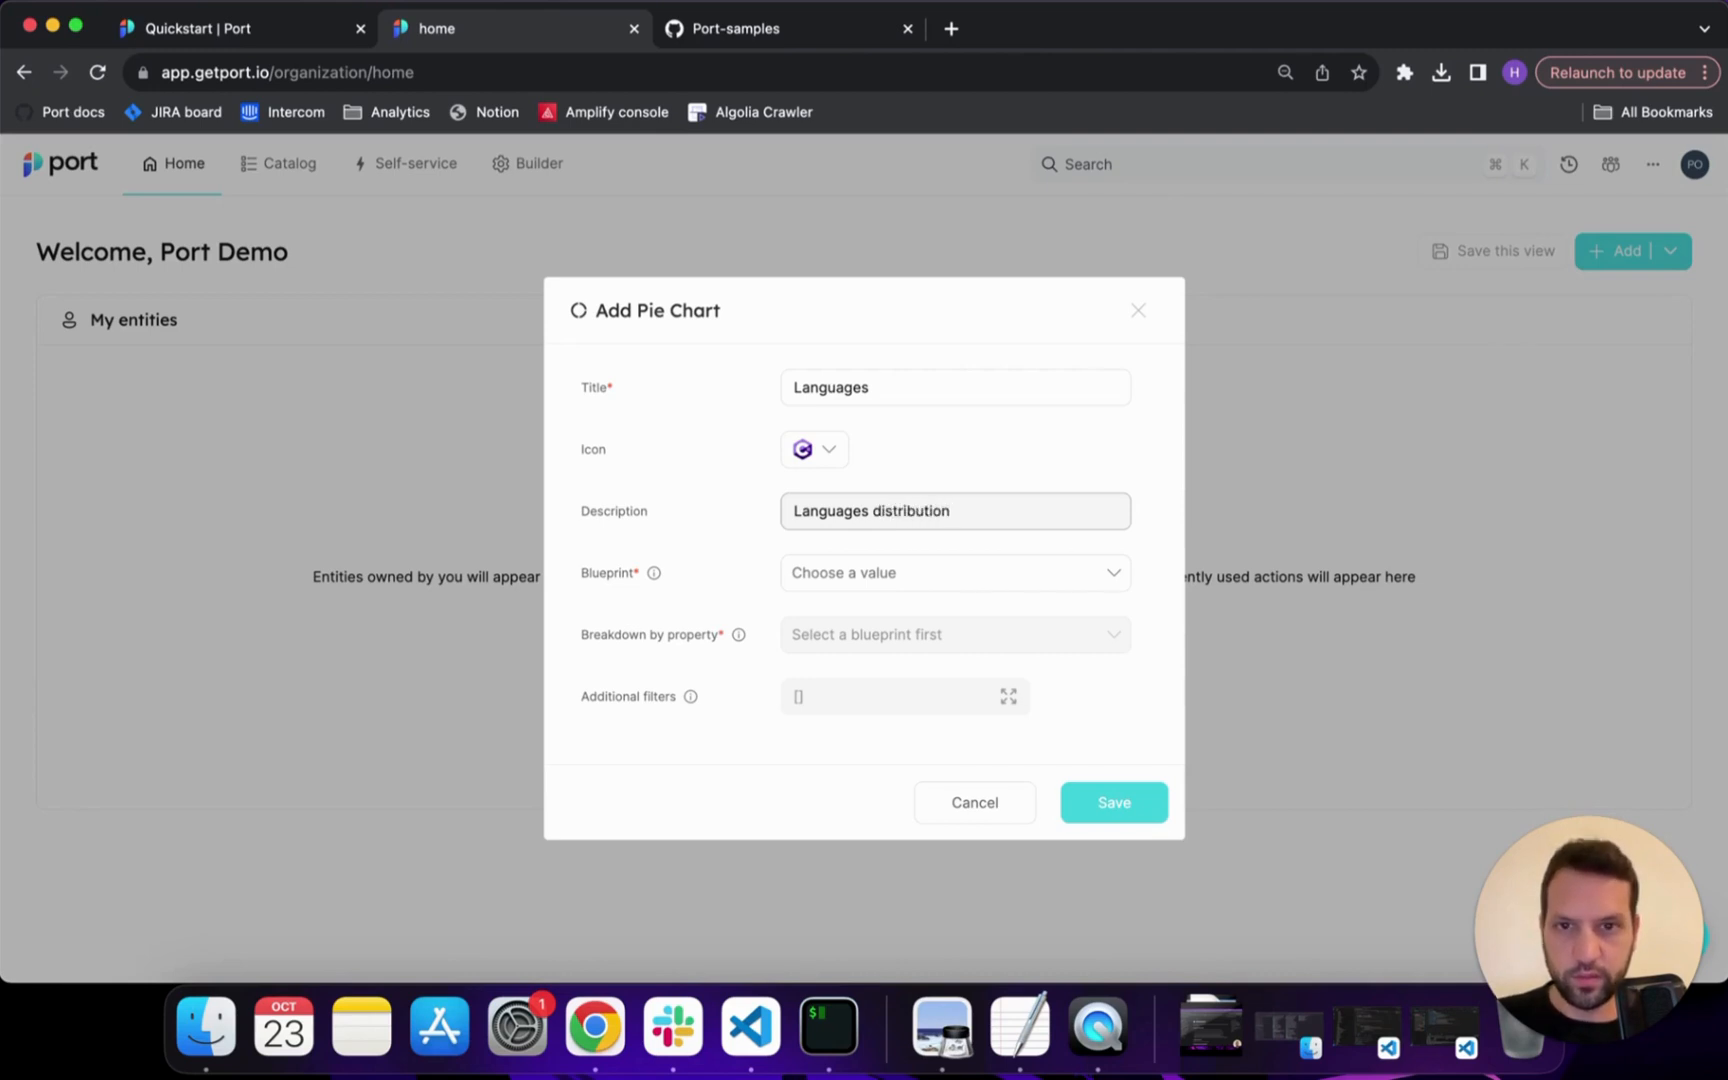
# Base the pie chart on the Service blueprint, broken down by Language, and save it
pyautogui.click(828, 580)
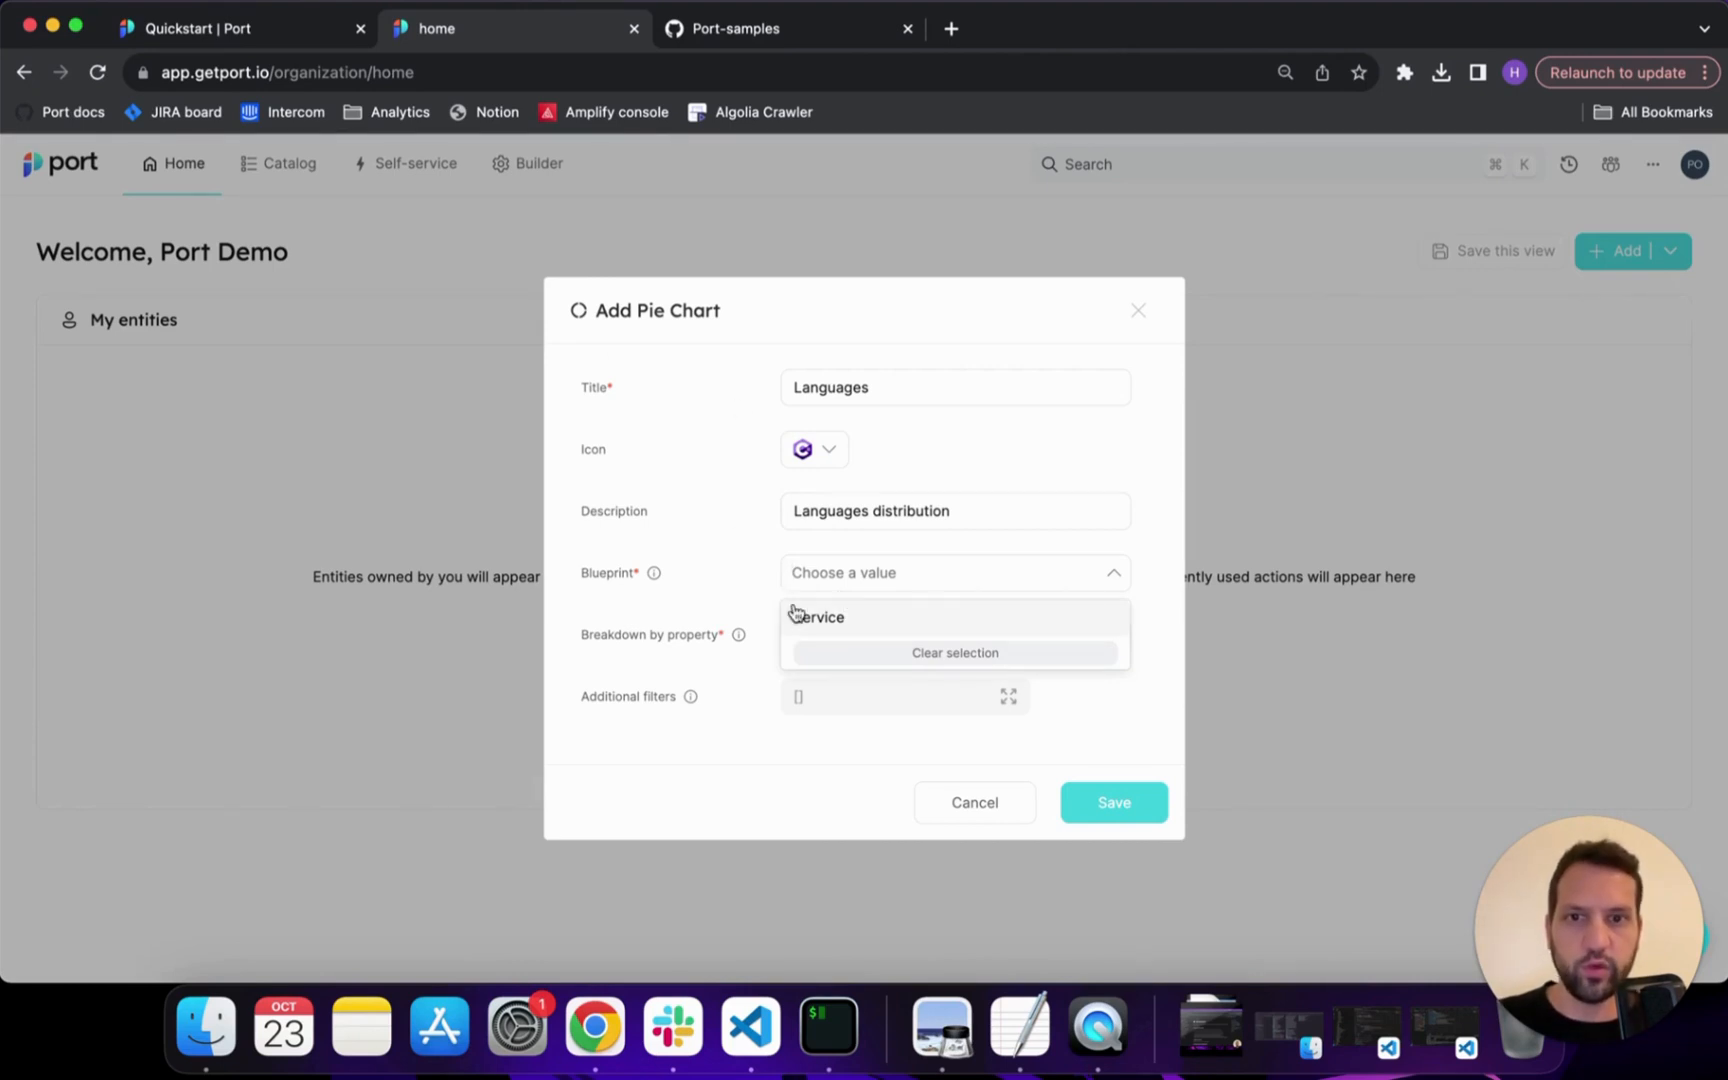
pyautogui.click(820, 618)
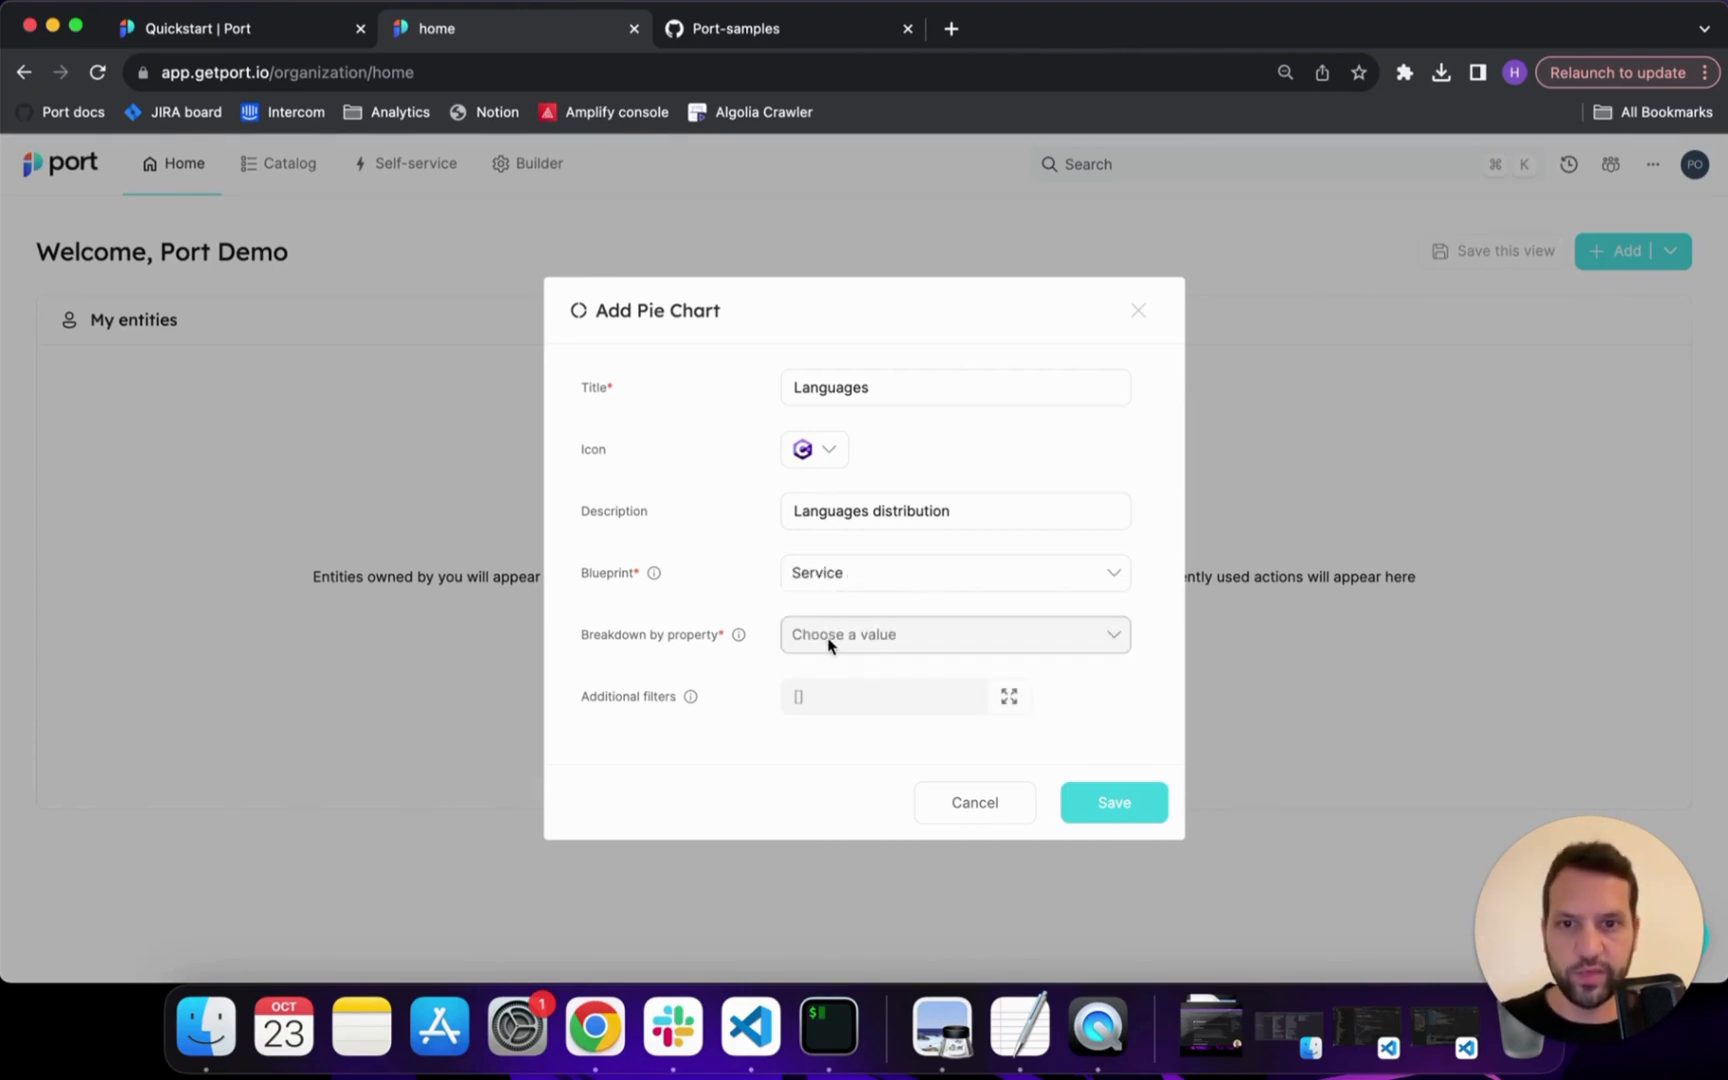
pyautogui.click(845, 638)
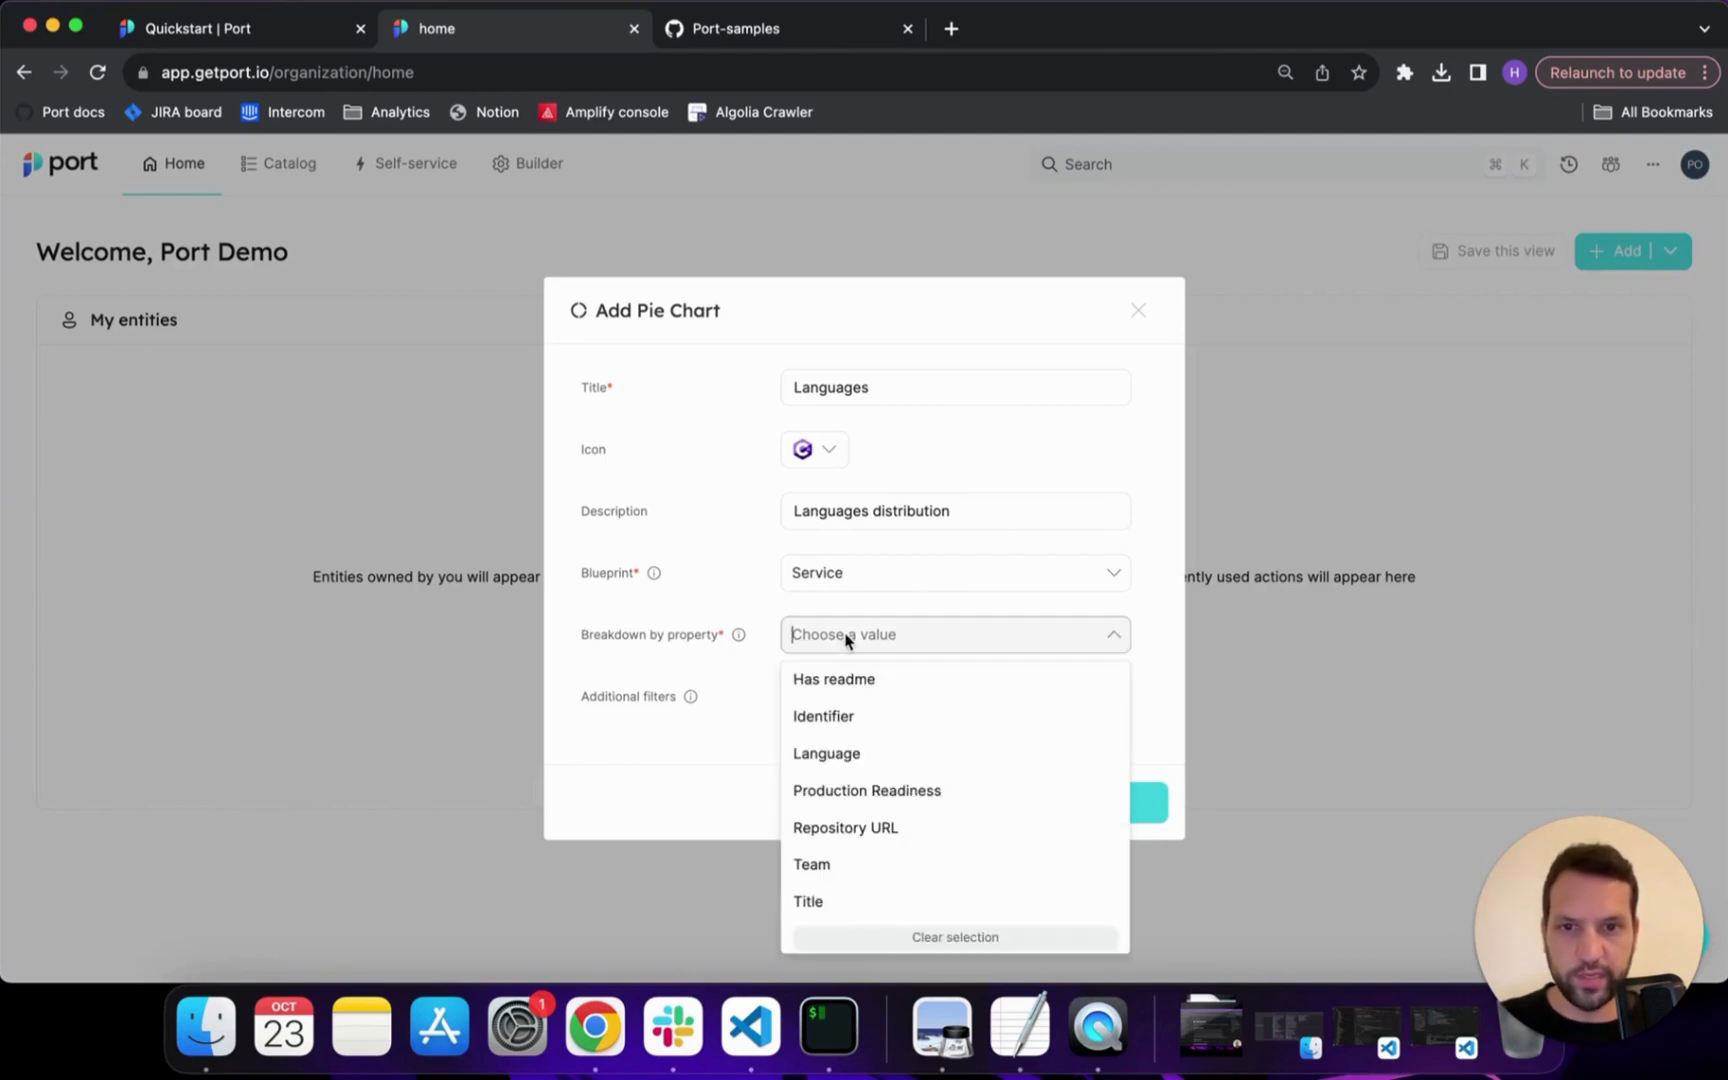
pyautogui.click(836, 757)
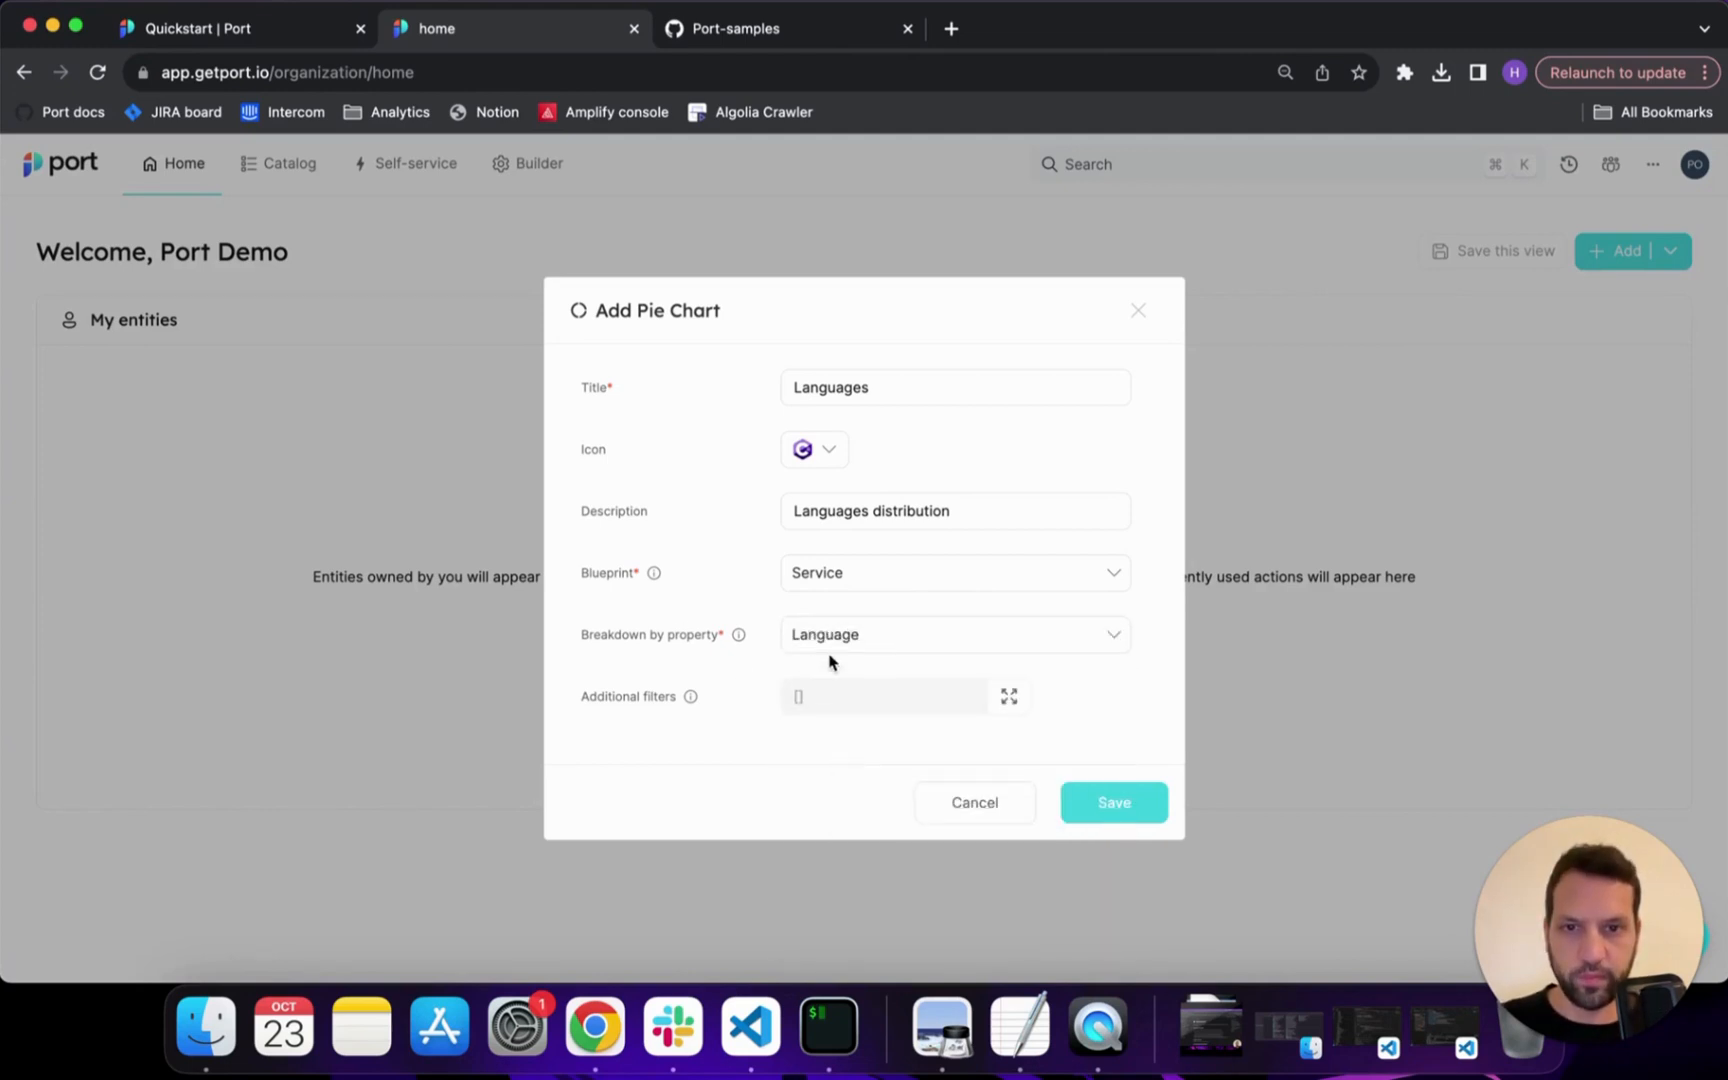
pyautogui.click(1102, 806)
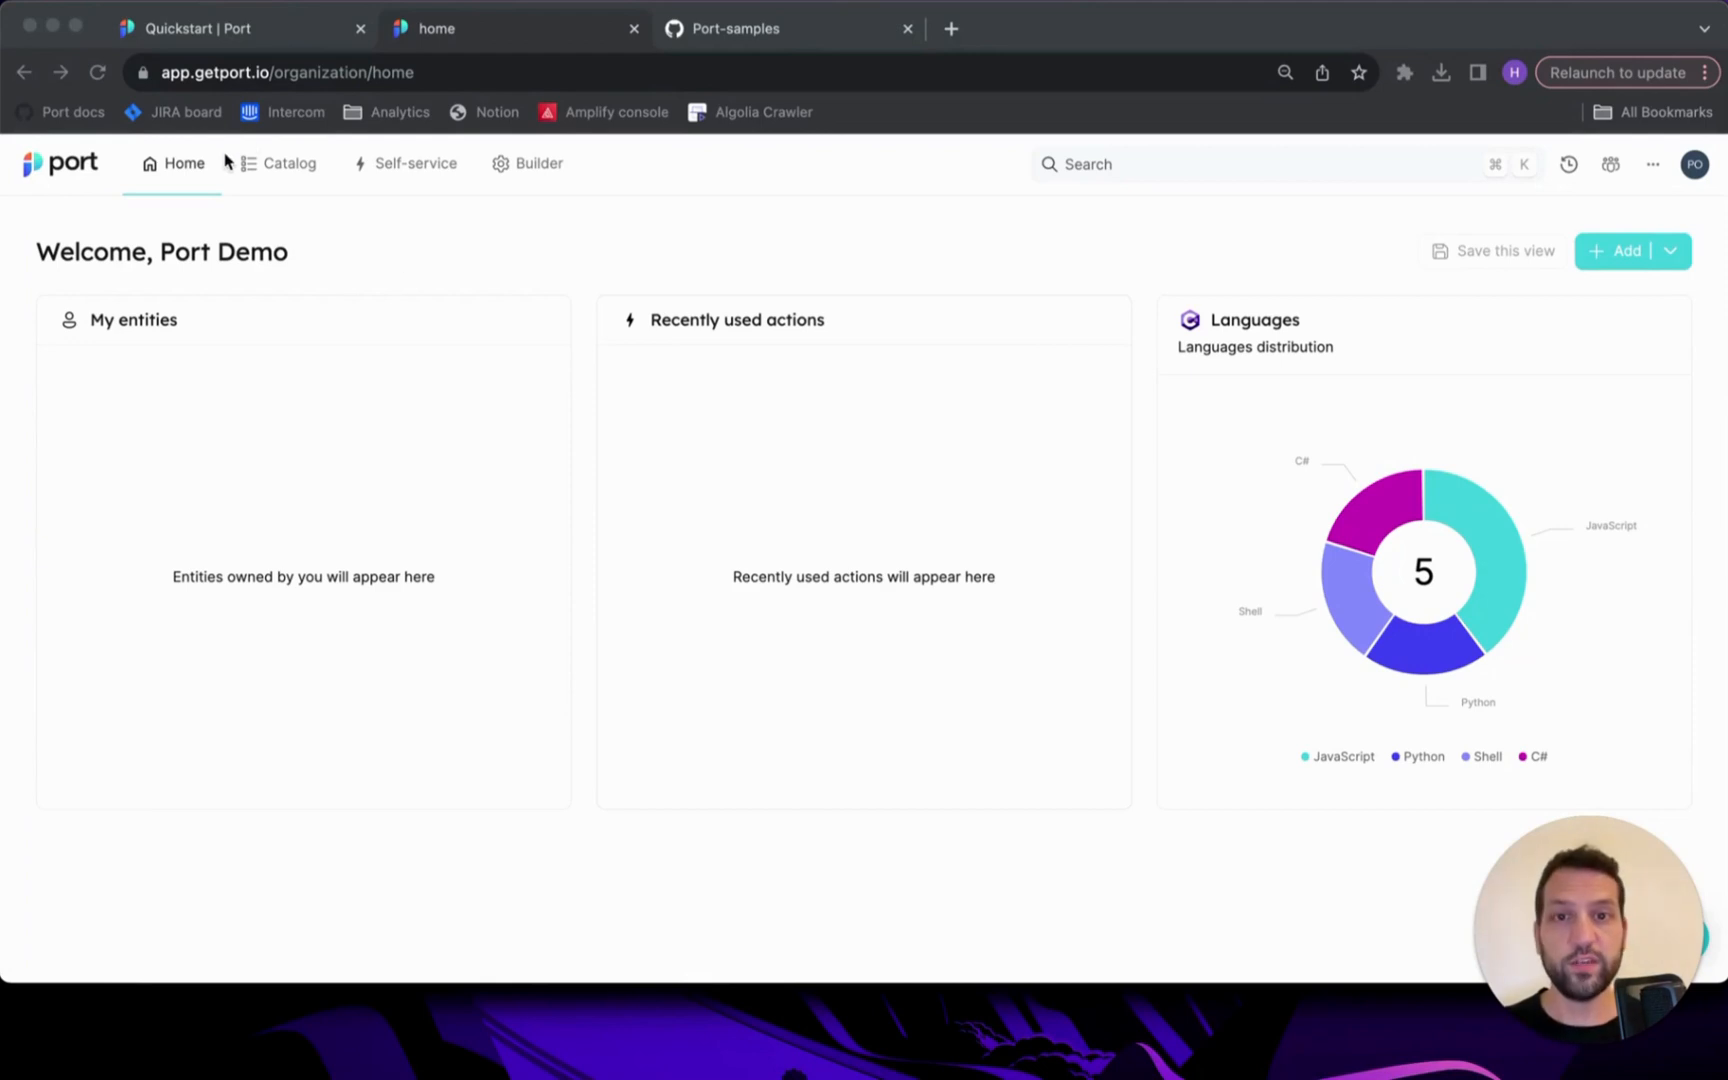
# Open the Guides & tutorials page in the Port documentation to see the available guides
pyautogui.click(202, 42)
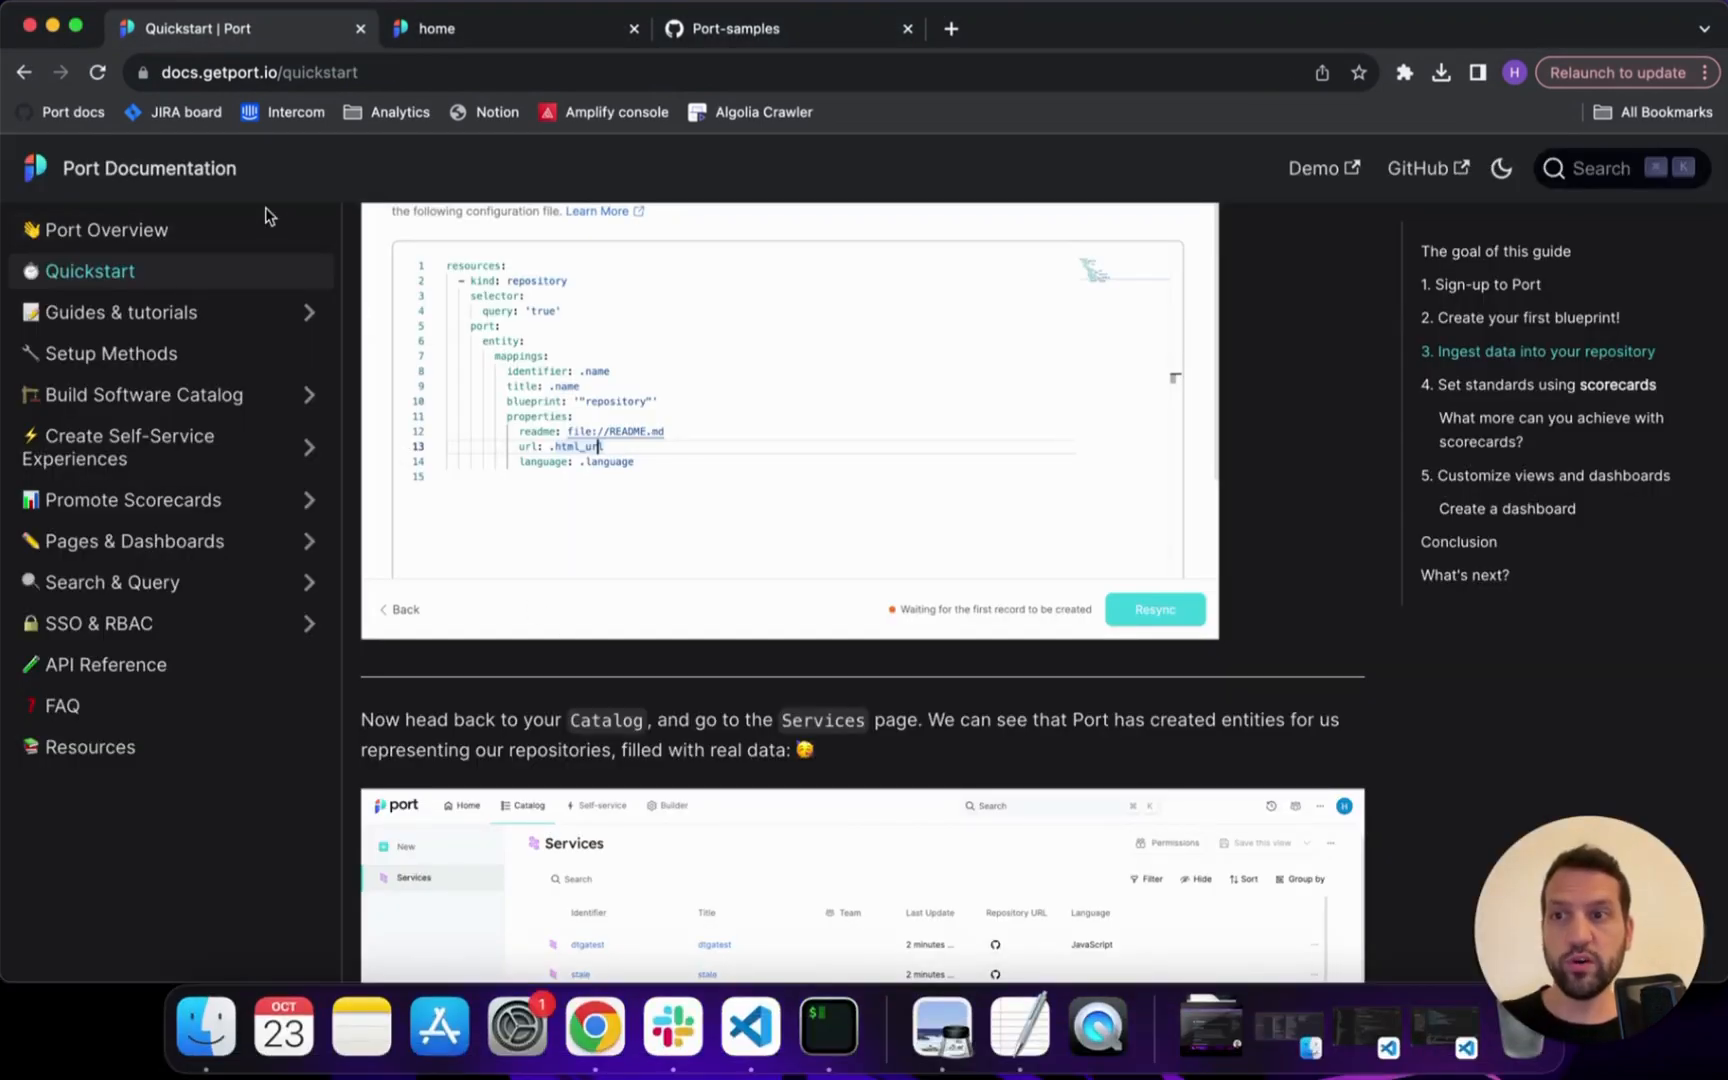
pyautogui.tripleClick(95, 318)
pyautogui.rightClick(118, 318)
pyautogui.click(118, 318)
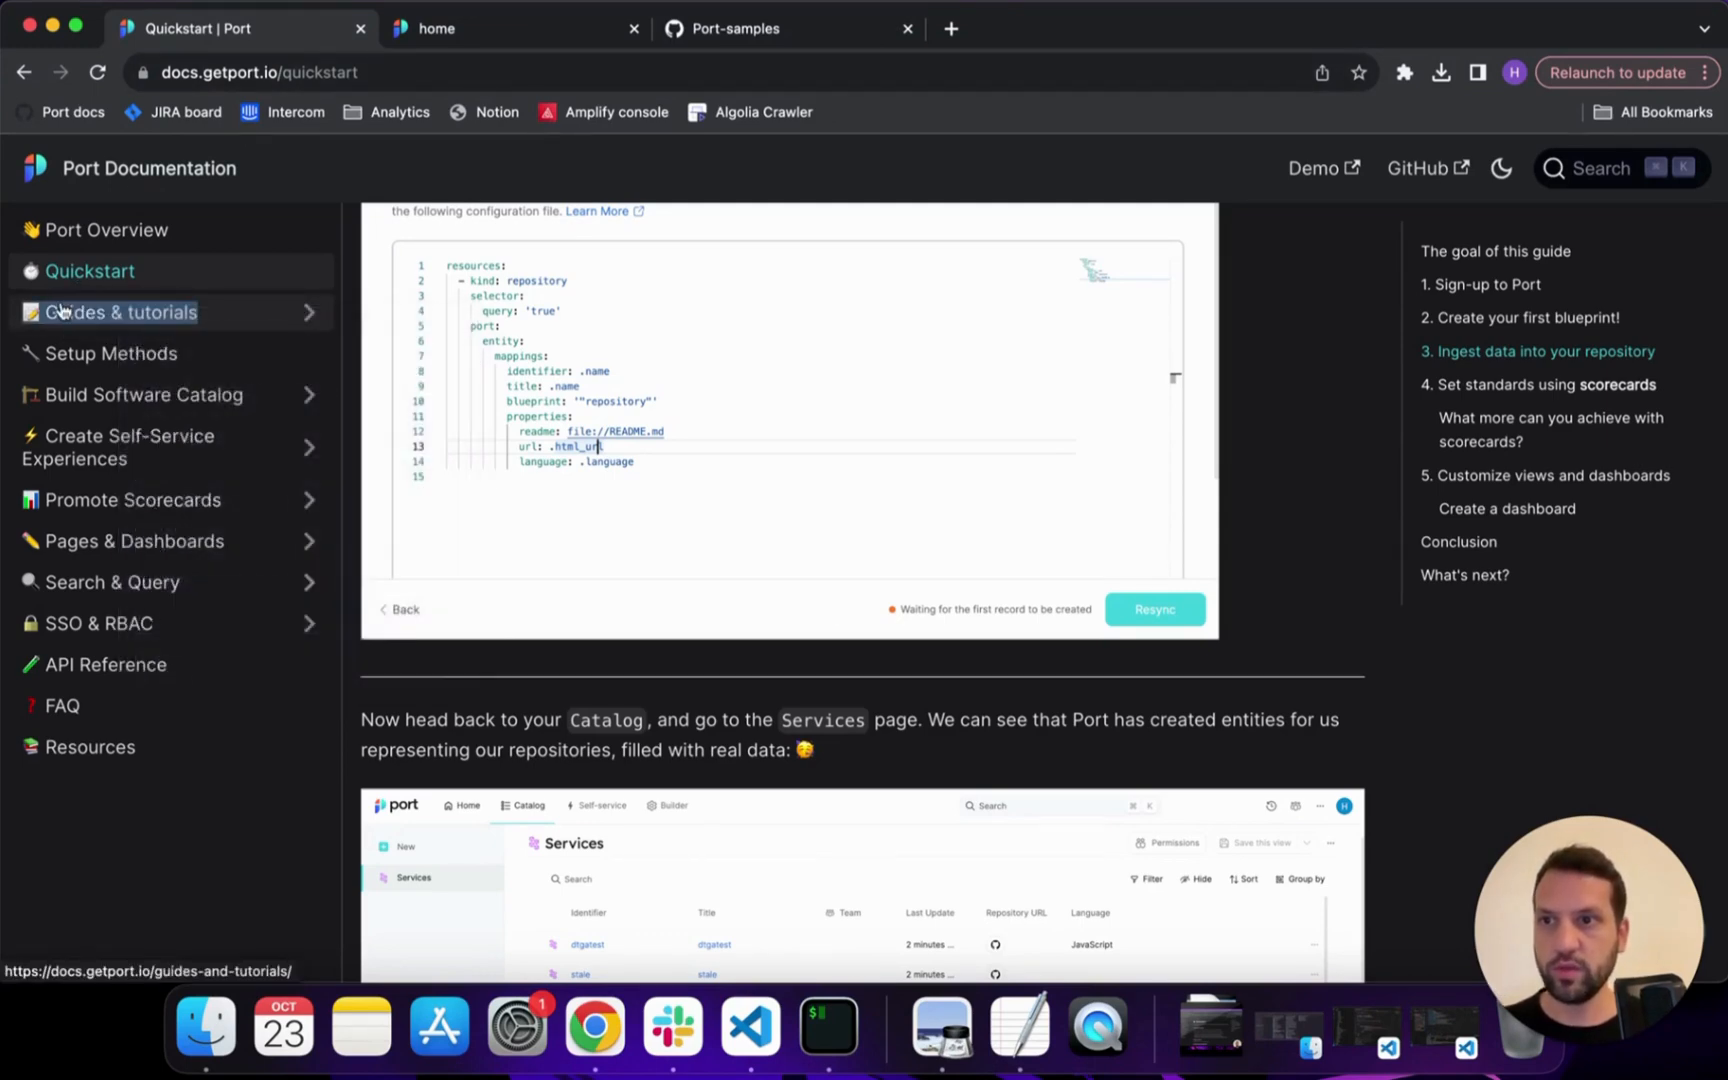
pyautogui.click(118, 316)
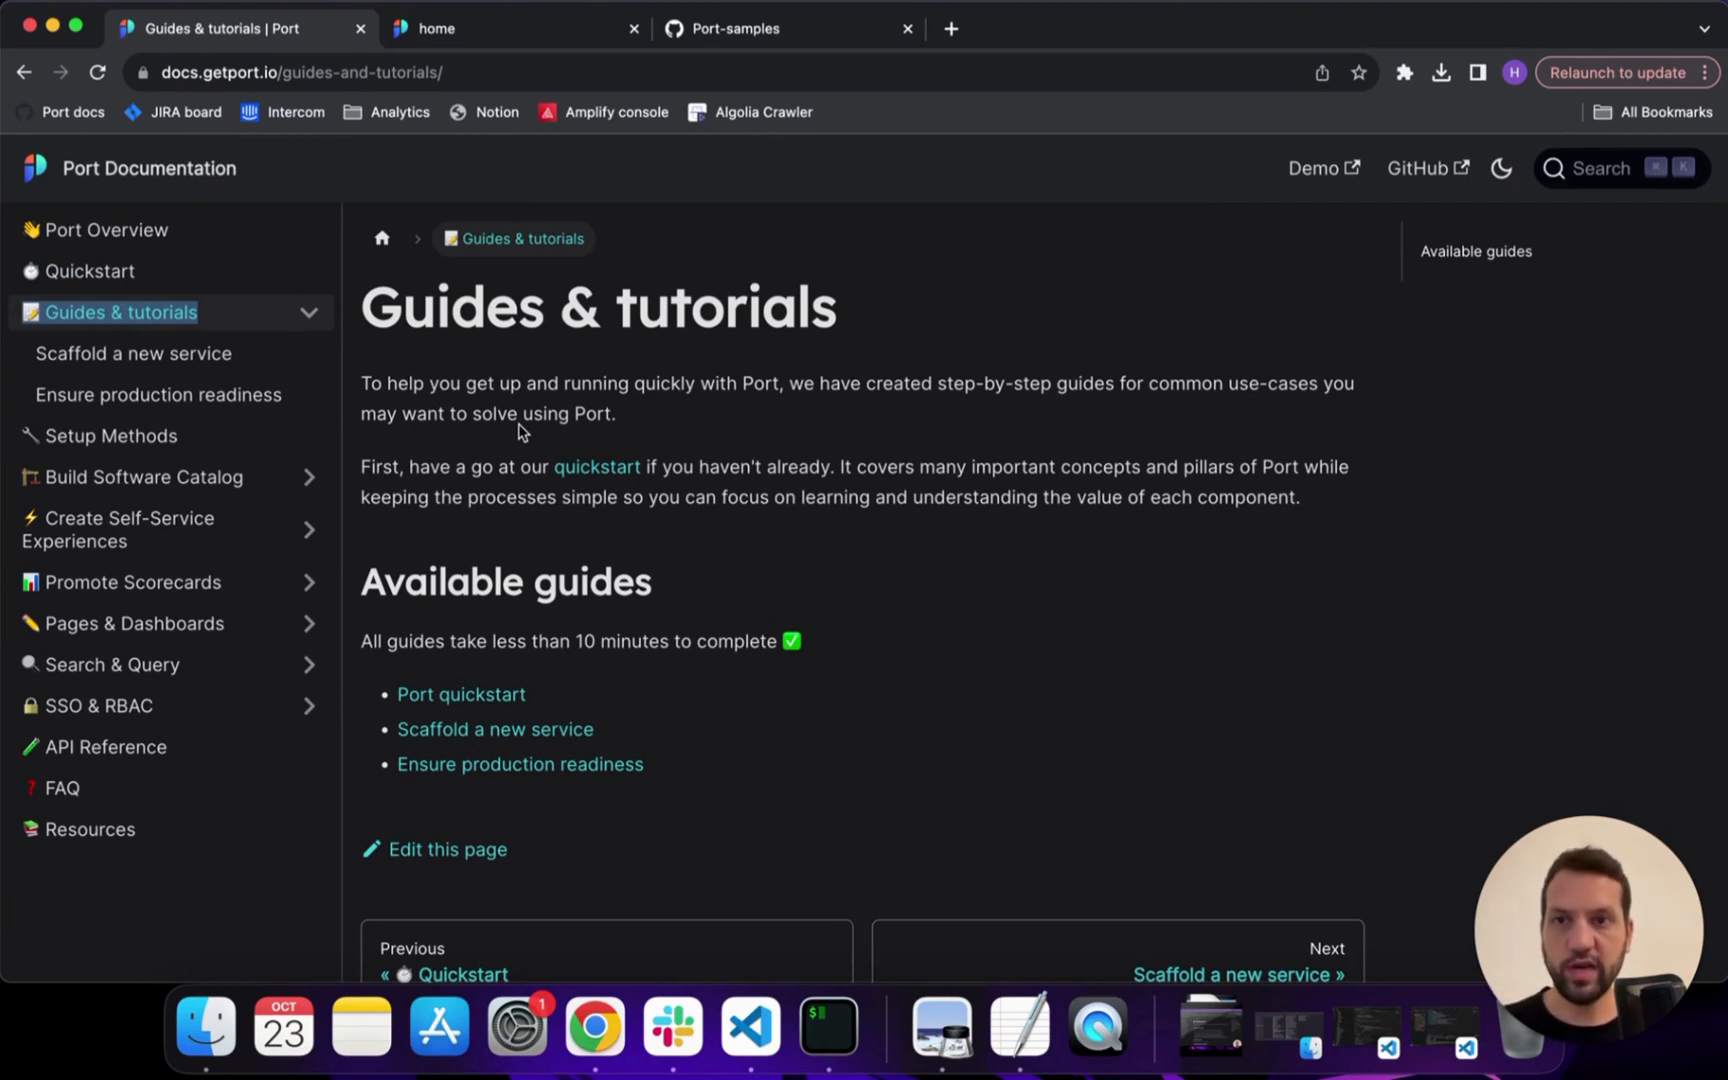
pyautogui.click(468, 406)
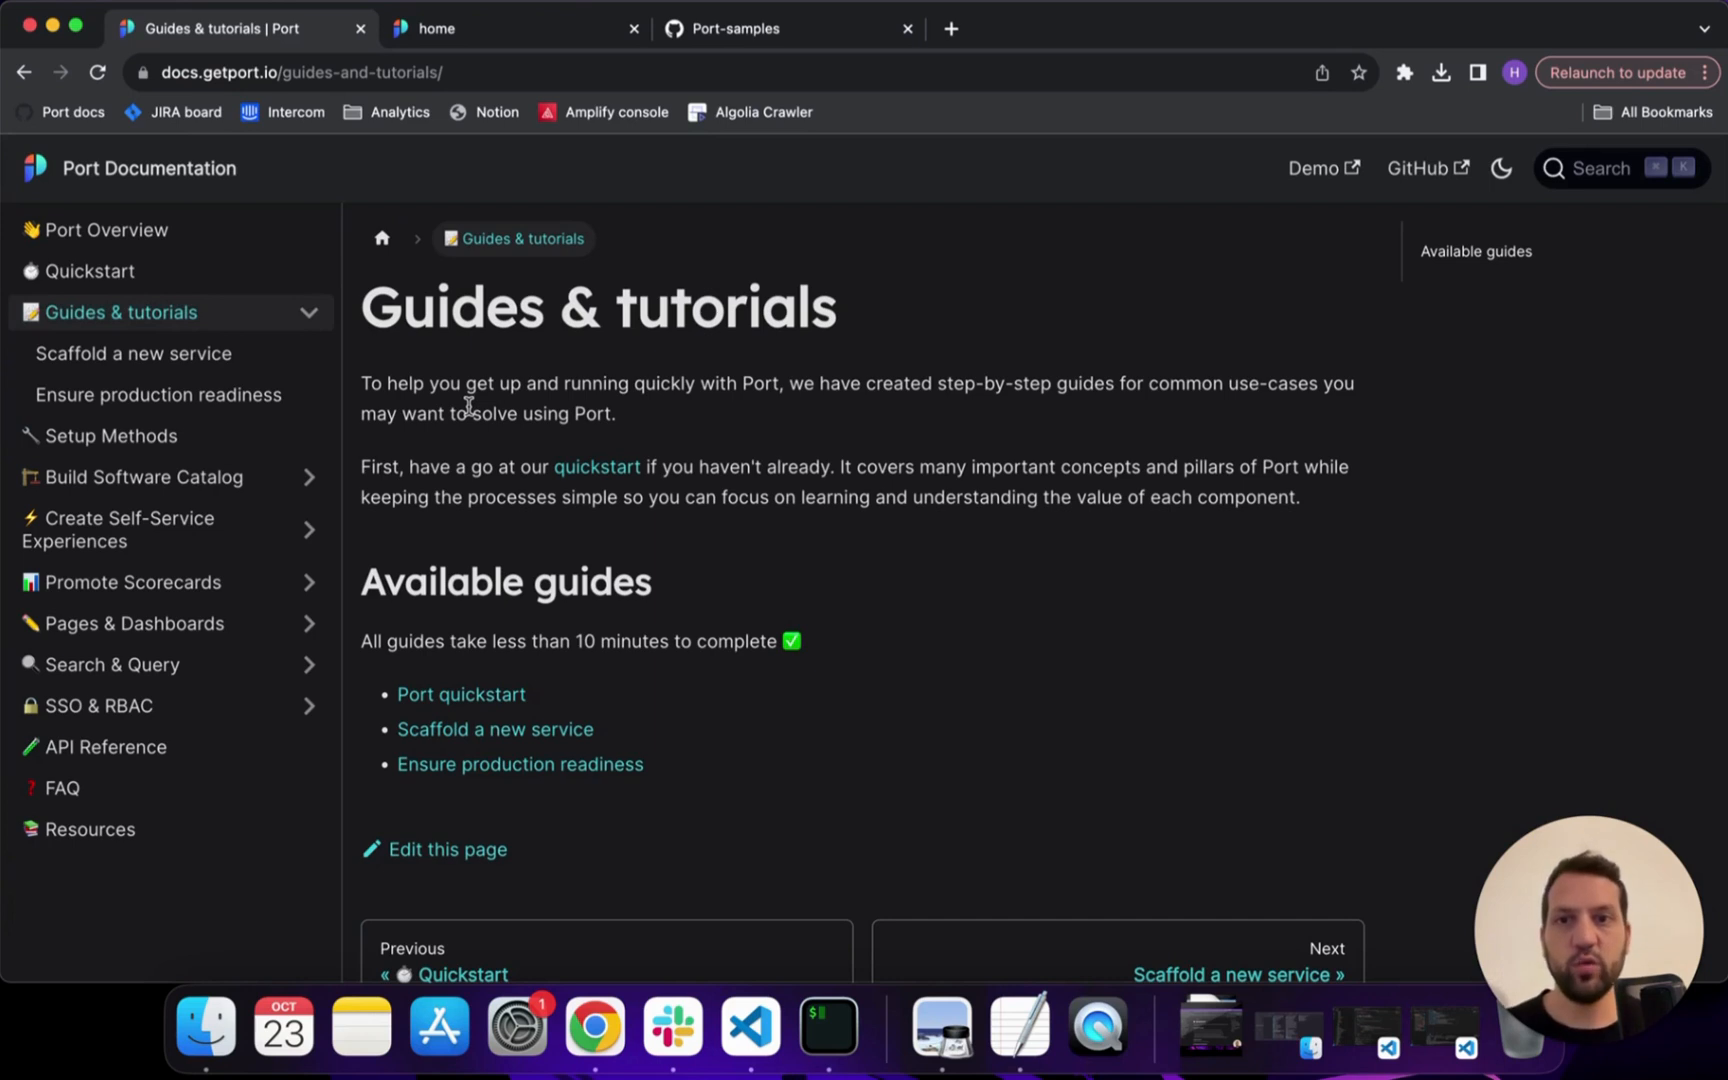